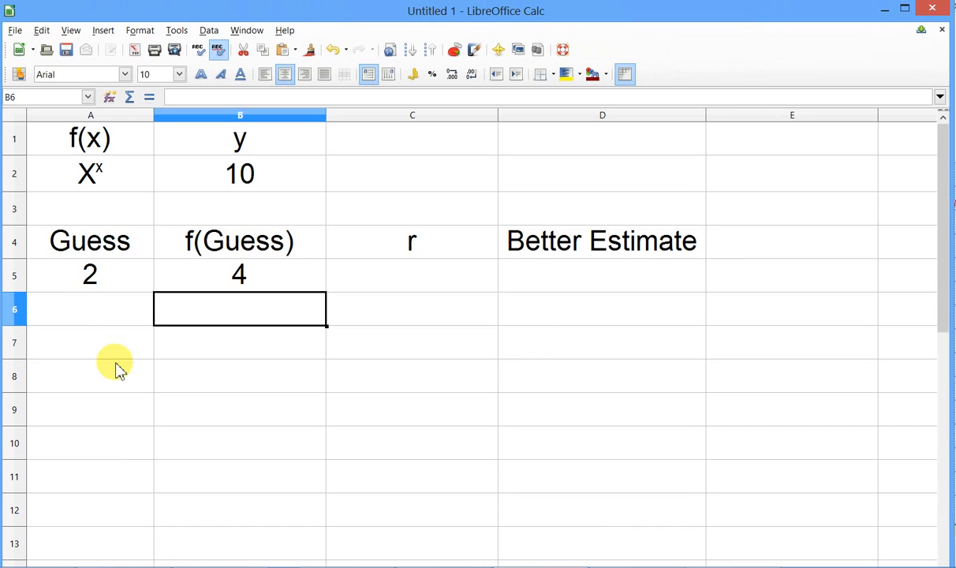
- Enter a second guess of 2.2 in A6 and calculate its function value in B6 with =A6^A6
left_click(103, 312)
type("2.2")
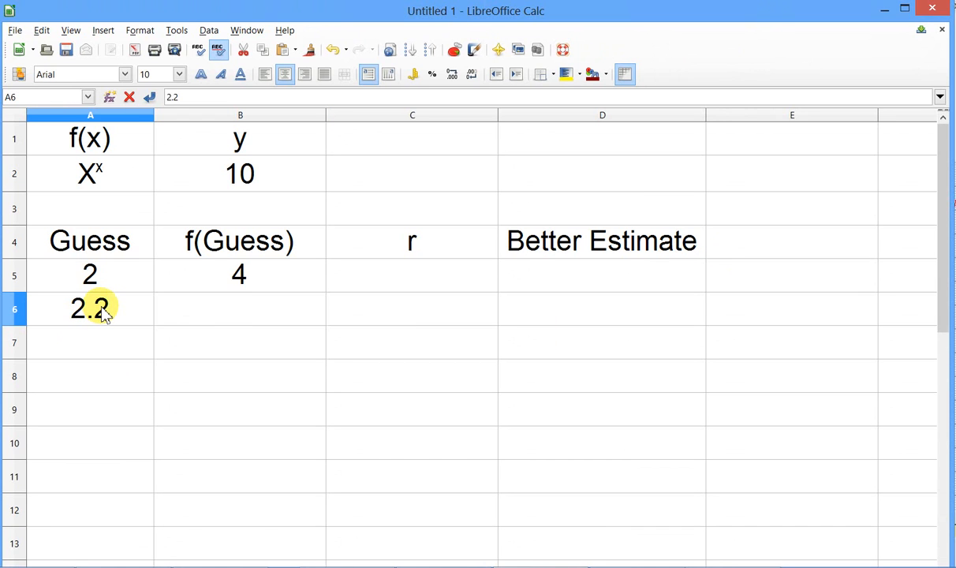
key("Tab")
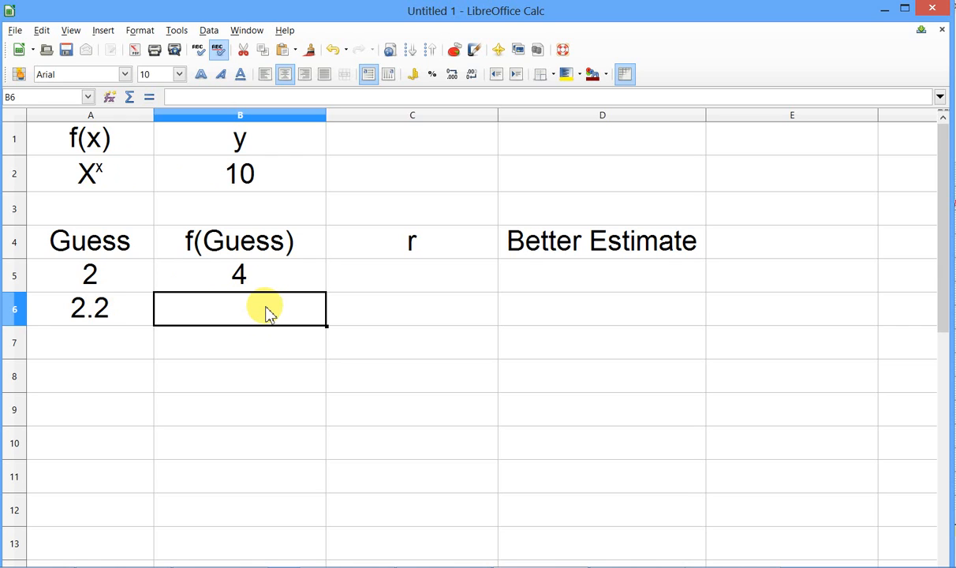
type("=")
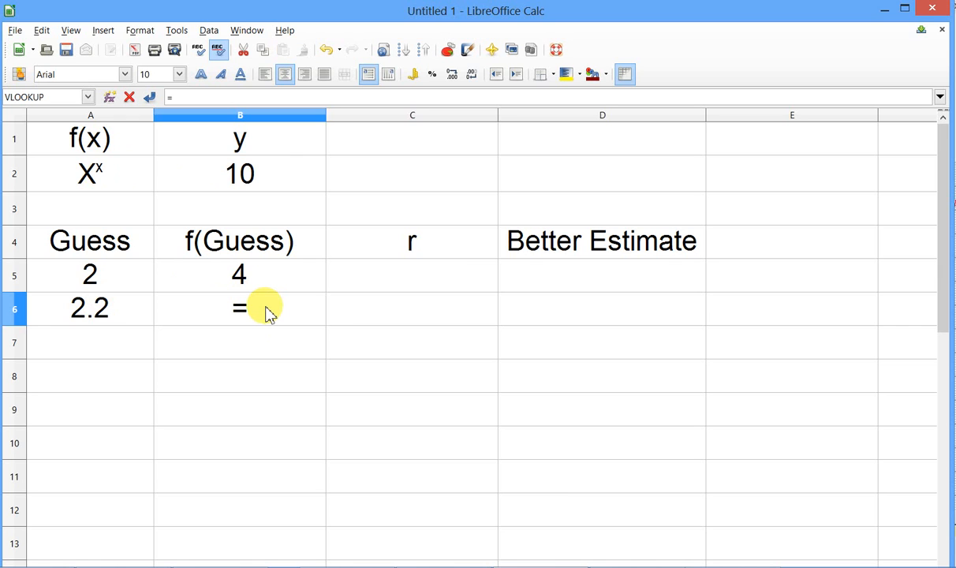
left_click(111, 310)
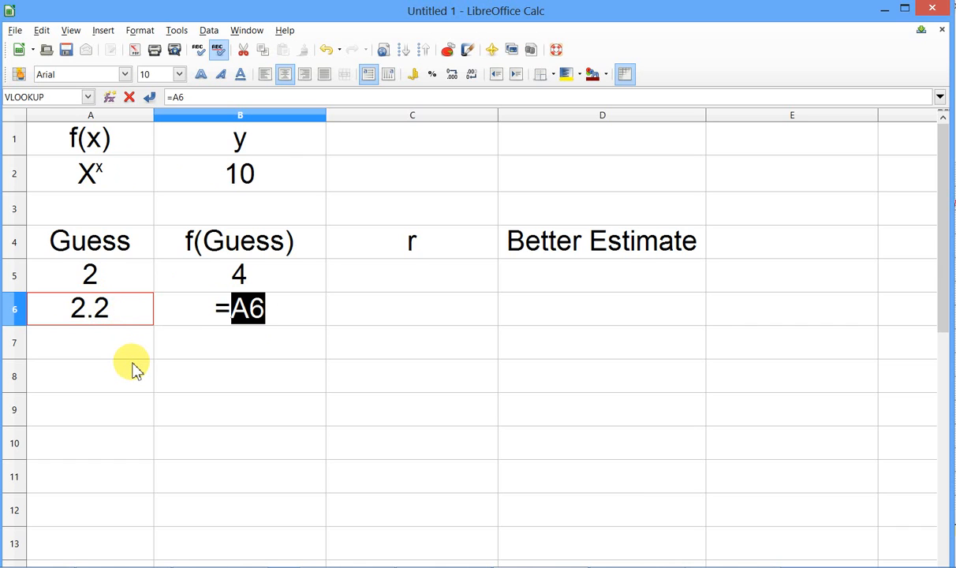
type("^")
left_click(102, 311)
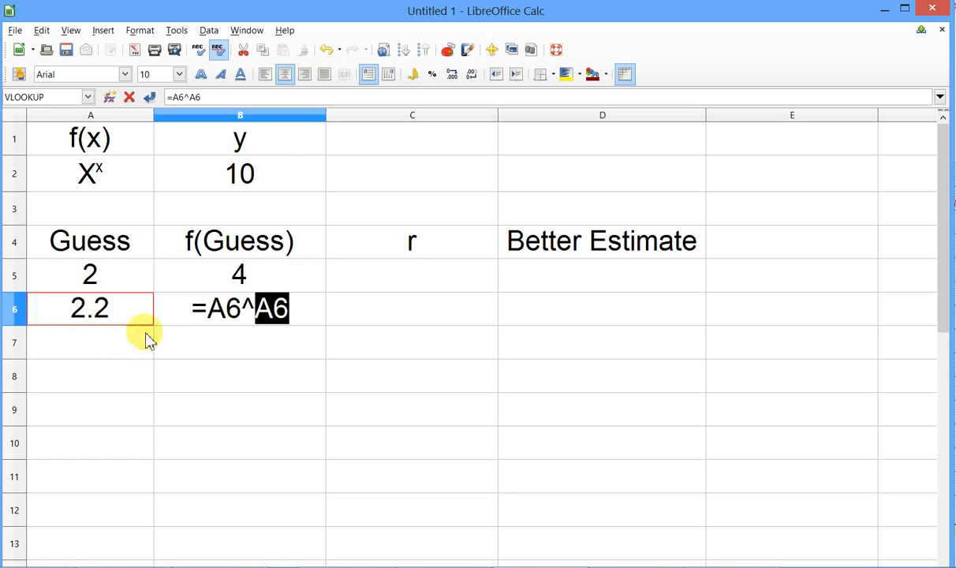
key("Return")
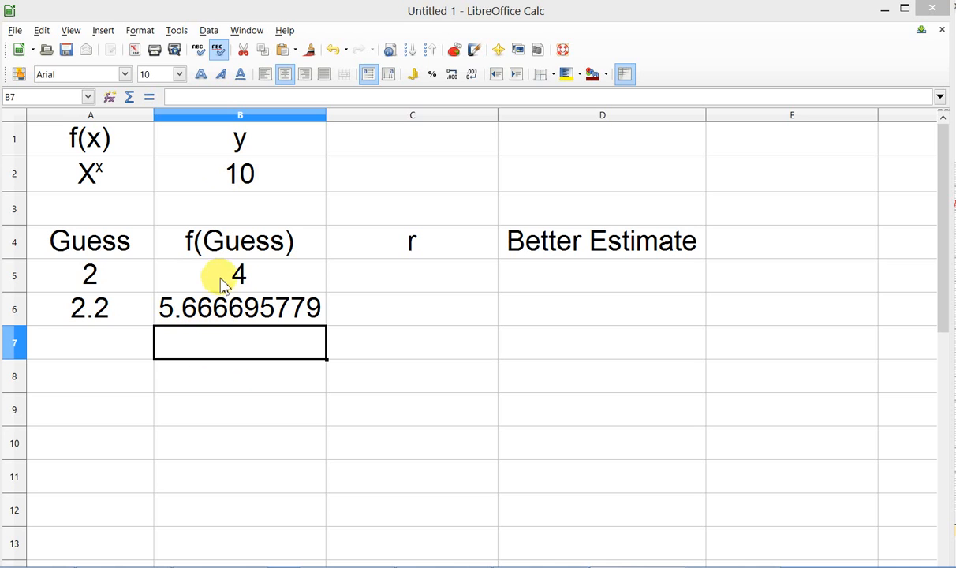
- Insert a blank column before the Guess column and make it narrower
left_click(92, 278)
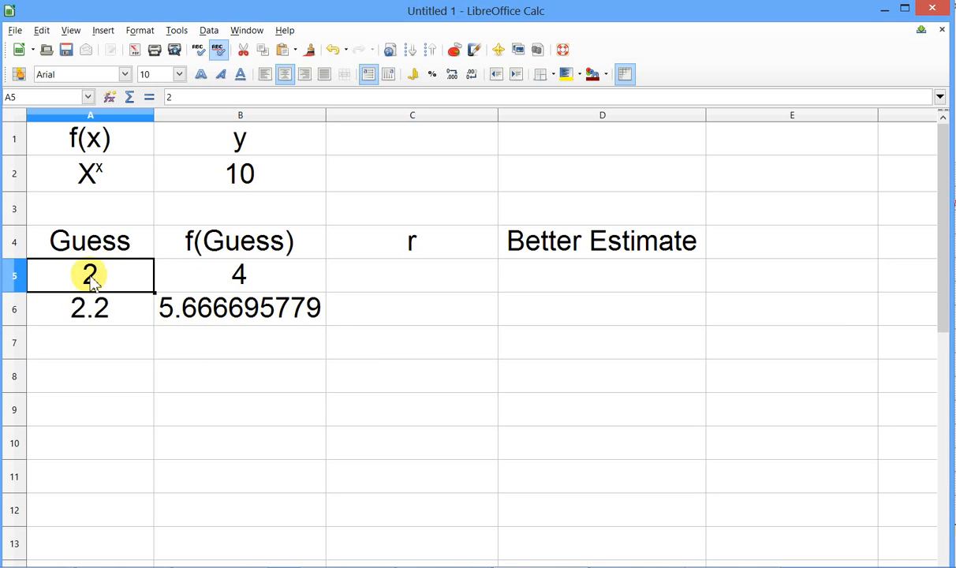
right_click(81, 115)
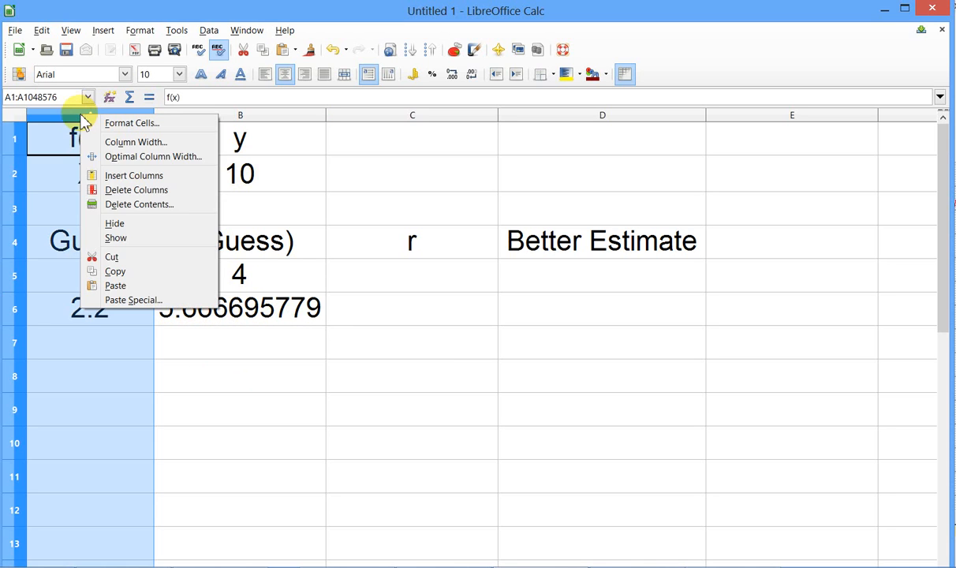
left_click(115, 175)
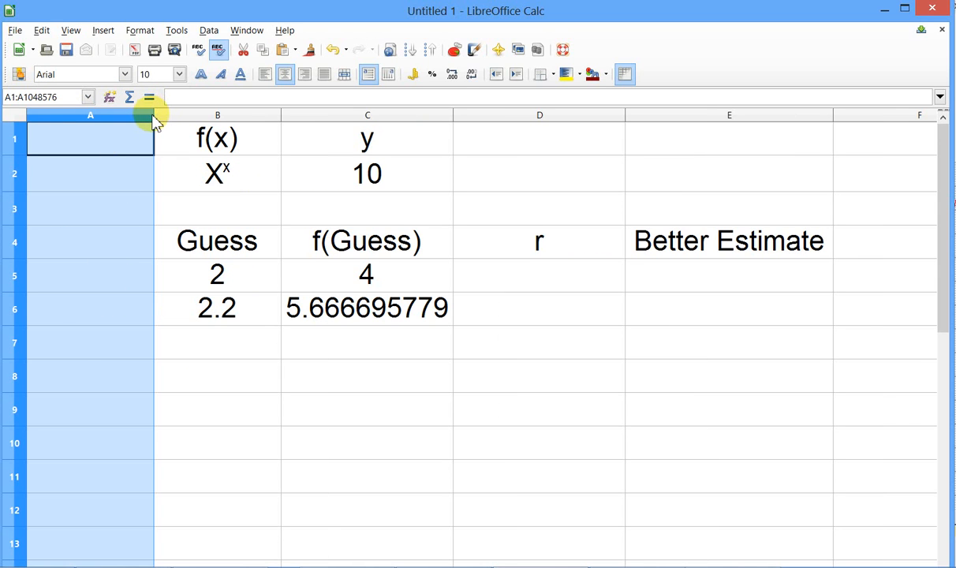
left_click_drag(155, 115, 103, 117)
- Label the two guess rows Xo in A5 and X1 in A6
left_click(87, 285)
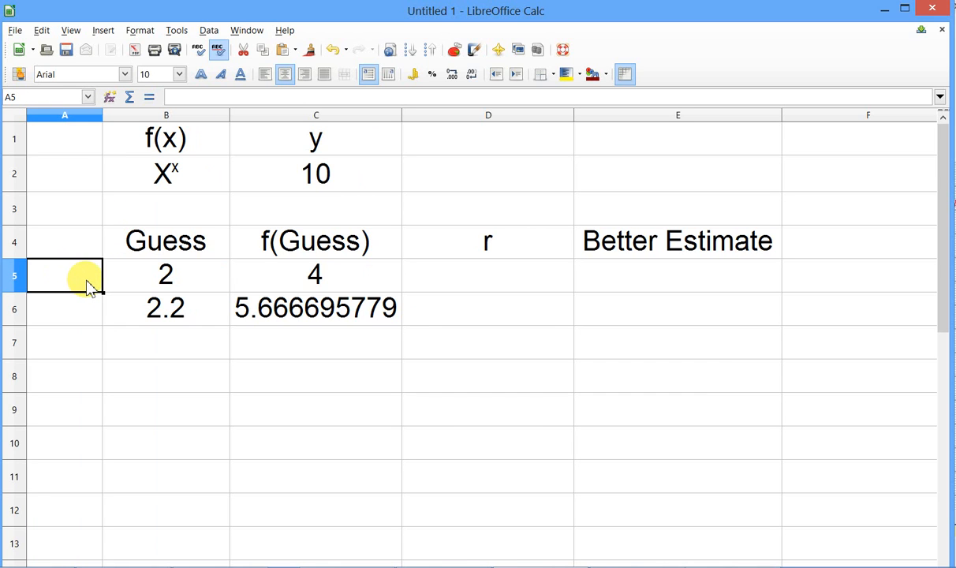
type("Xo")
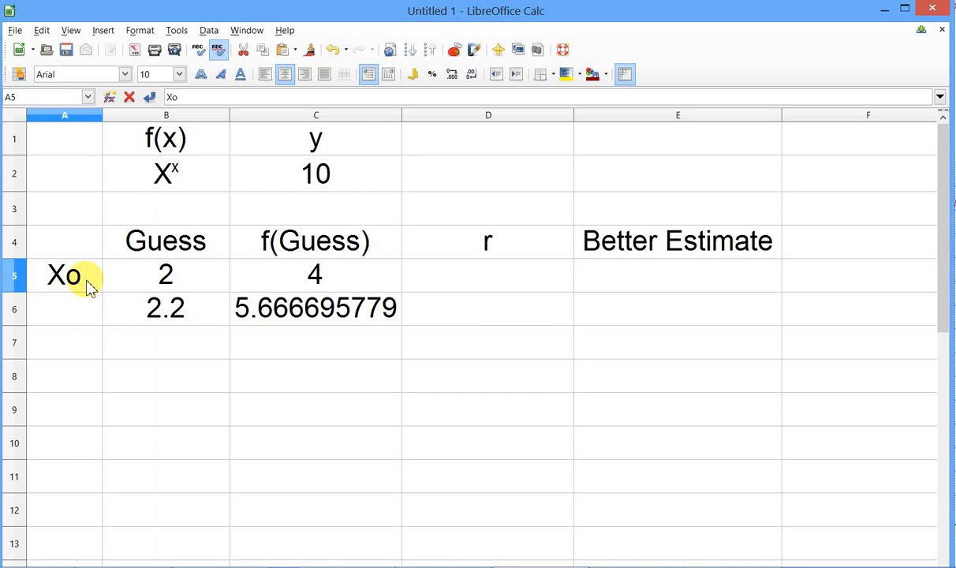
key("Return")
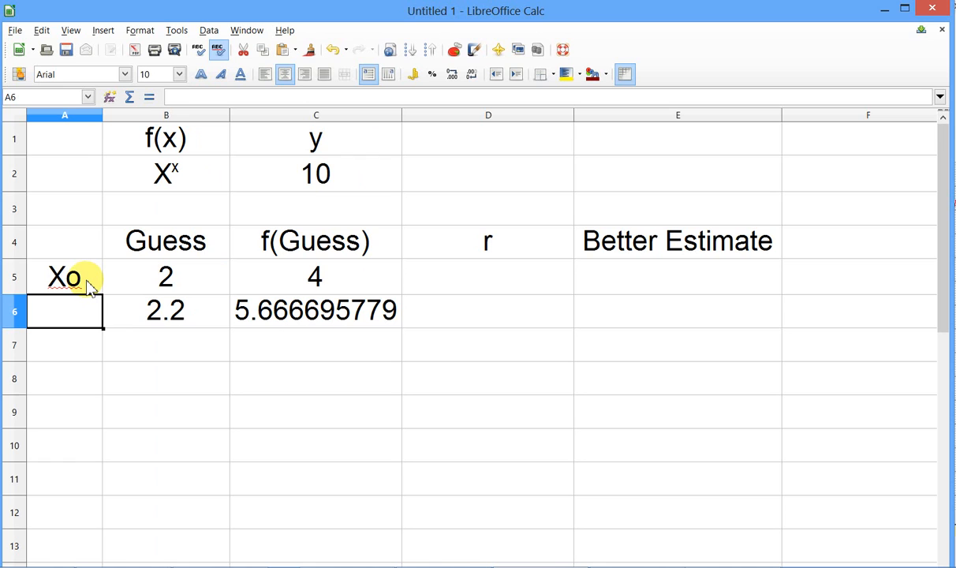
type("X1")
key("Return")
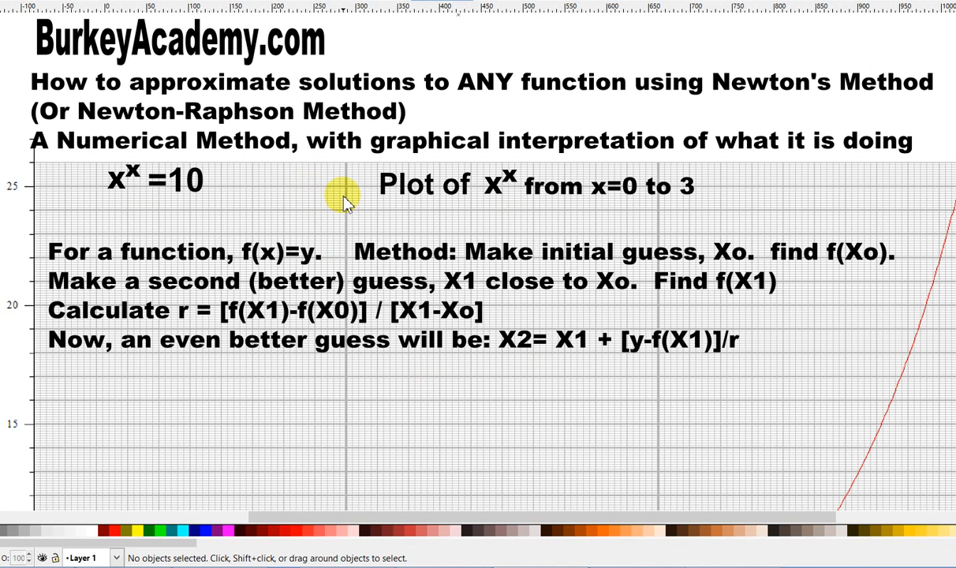
- Check the r formula in the notes behind the spreadsheet and enter =(C6-C5)/(B6-B5) in D6
mouse_move(1, 19)
left_mouse_down()
mouse_move(363, 19)
mouse_move(615, 3)
mouse_move(601, 20)
left_mouse_up()
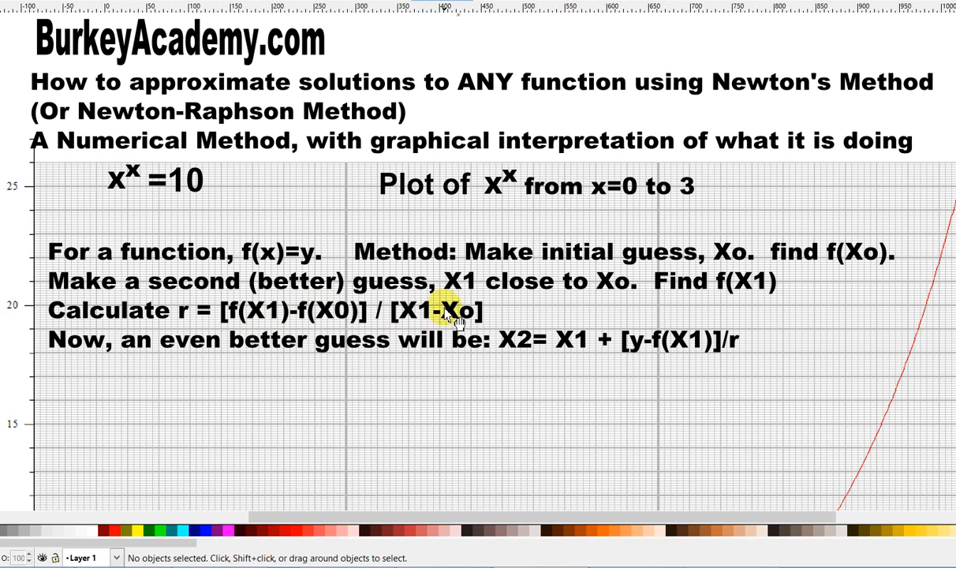
mouse_move(0, 6)
left_mouse_down()
mouse_move(590, 0)
mouse_move(620, 14)
mouse_move(610, 10)
mouse_move(609, 19)
left_mouse_up()
left_click(467, 274)
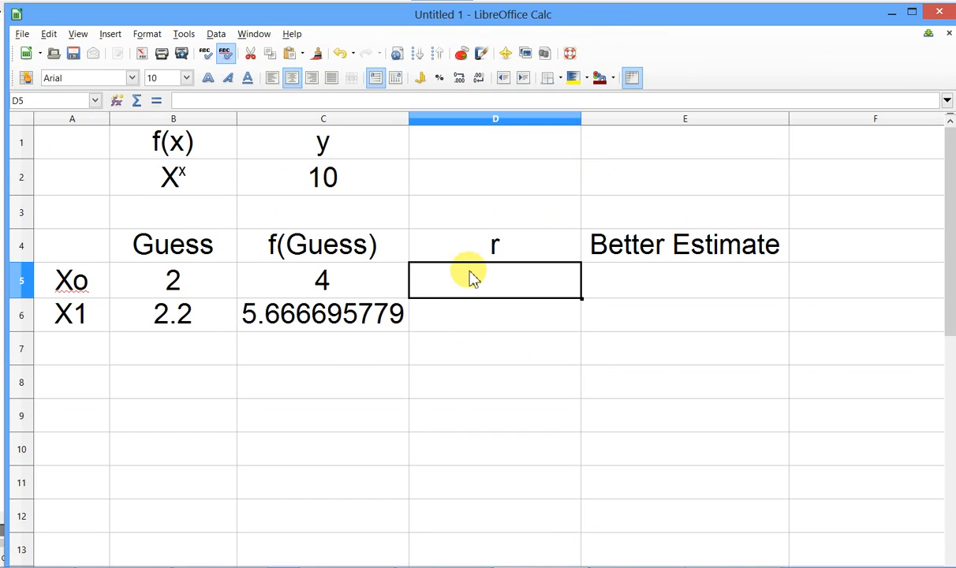
left_click(473, 317)
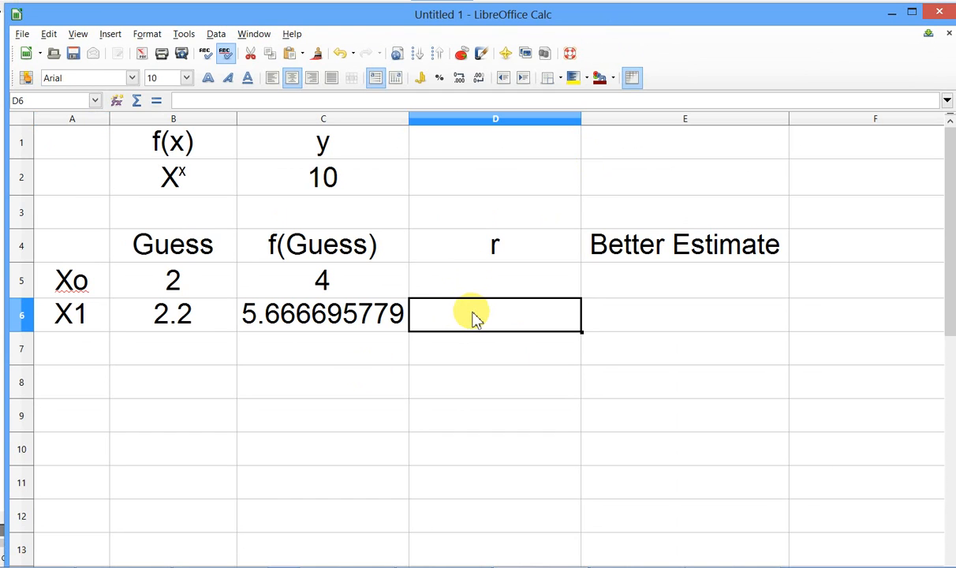
type("=(")
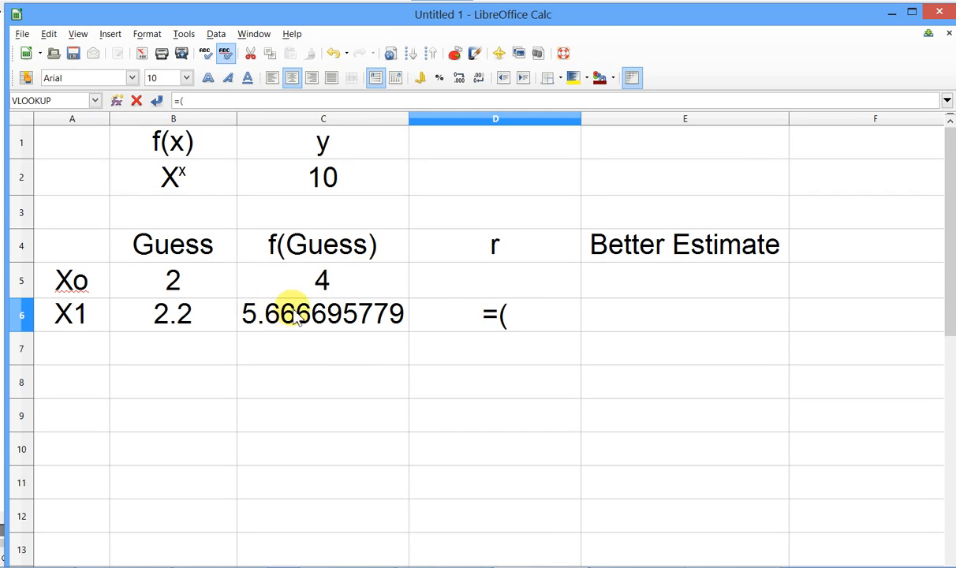
left_click(337, 323)
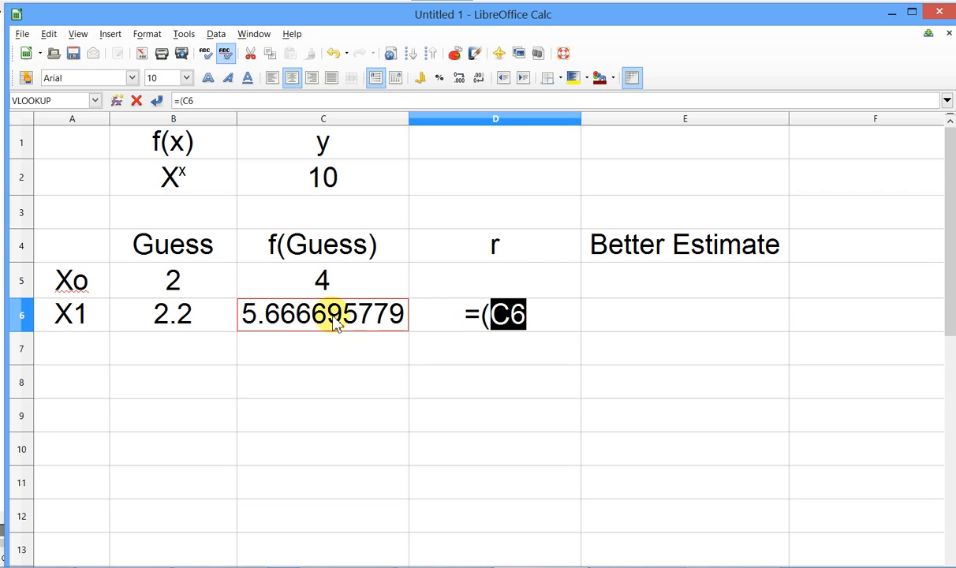
type("-")
left_click(327, 284)
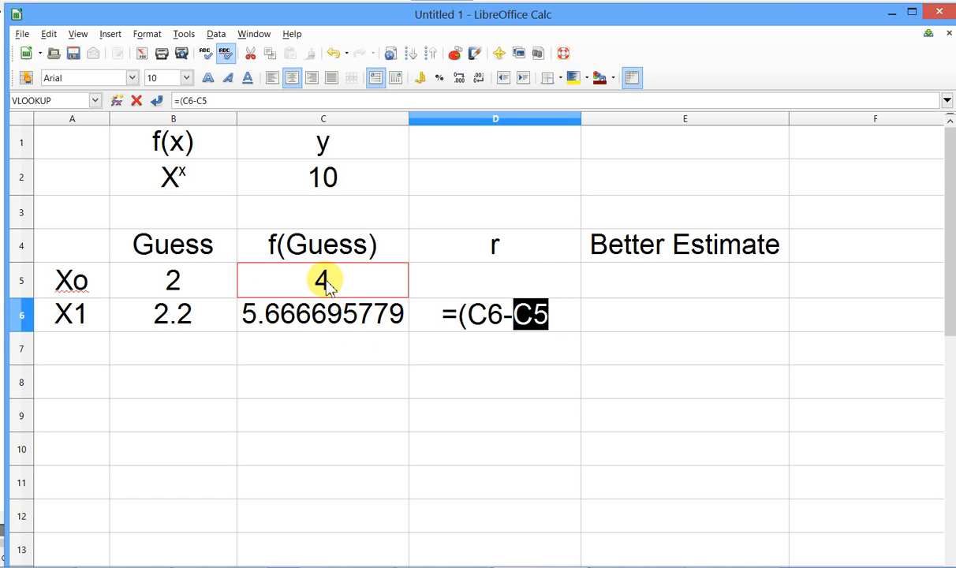
type(")/")
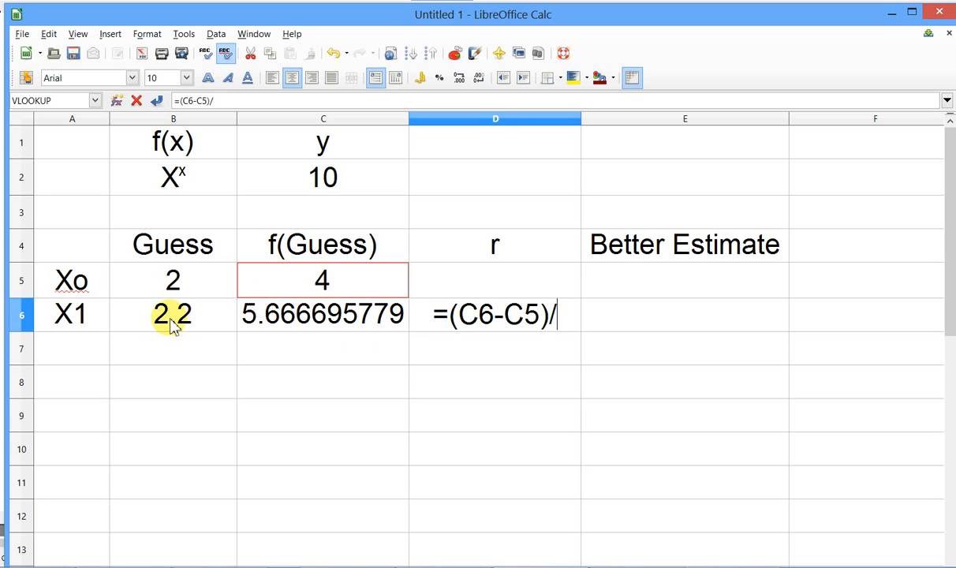
type("(")
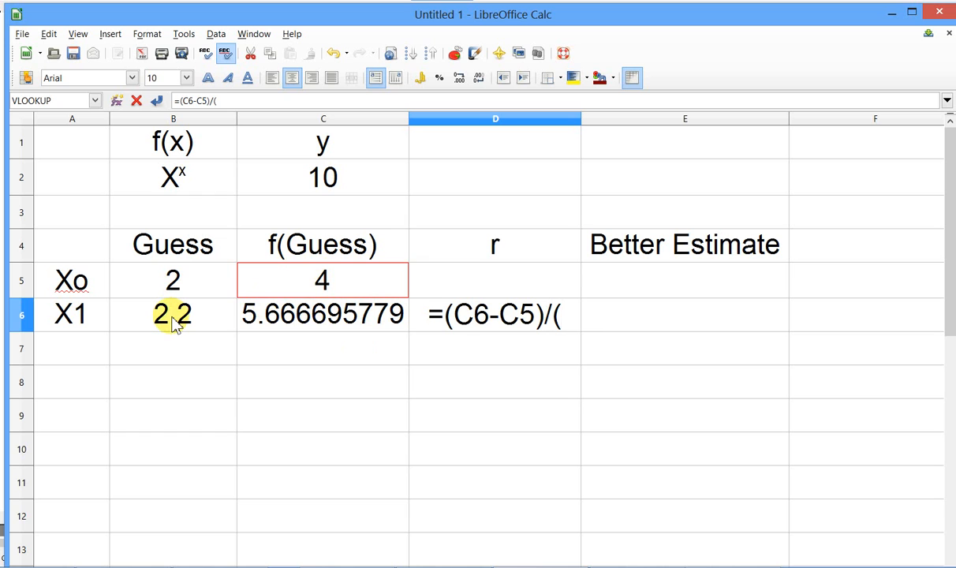
left_click(174, 327)
type("-")
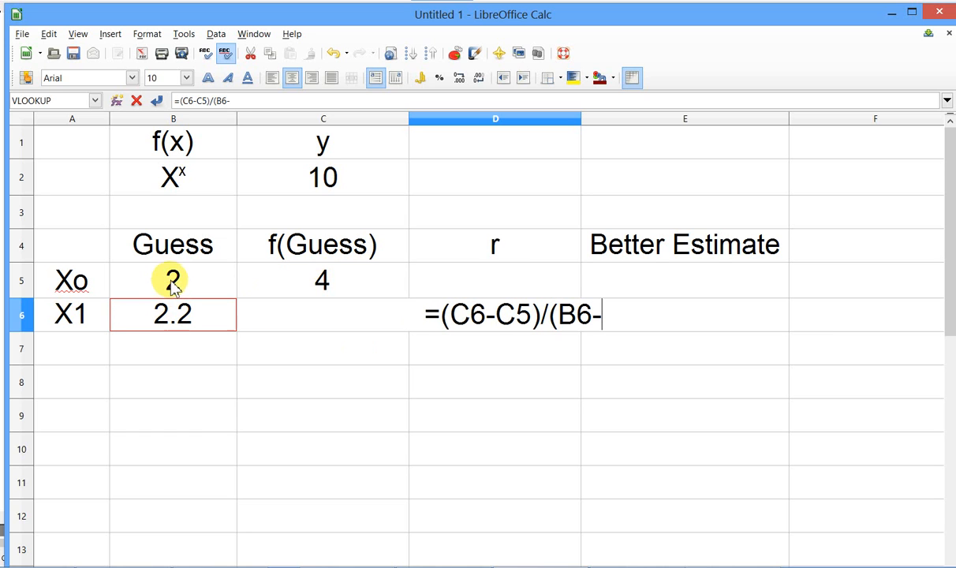
left_click(173, 282)
type(")")
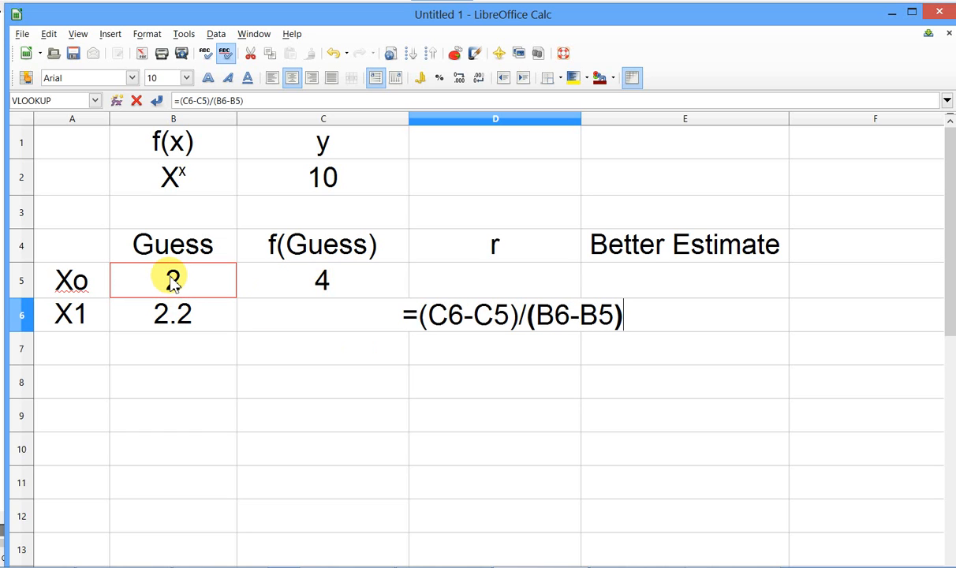
key("Return")
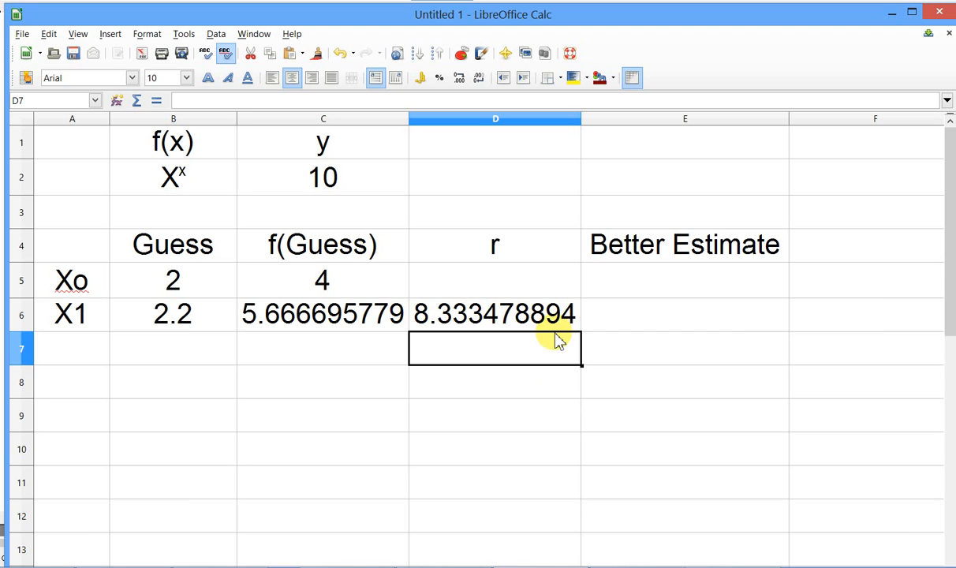
- Reposition and resize the spreadsheet window so the guess rows stay visible above the notes' X2 formula
left_click(666, 317)
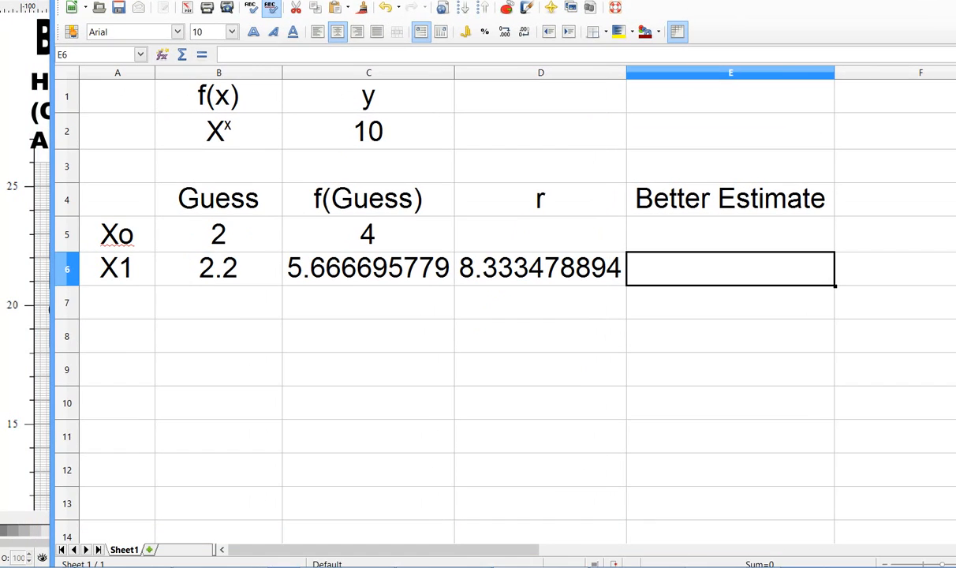
left_click_drag(552, 0, 0, 2)
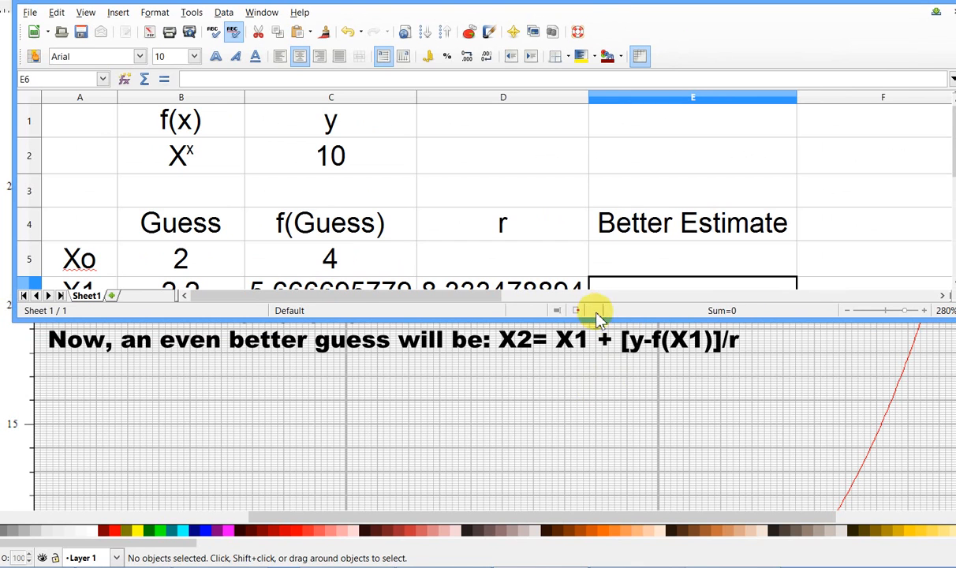
left_click_drag(598, 324, 606, 369)
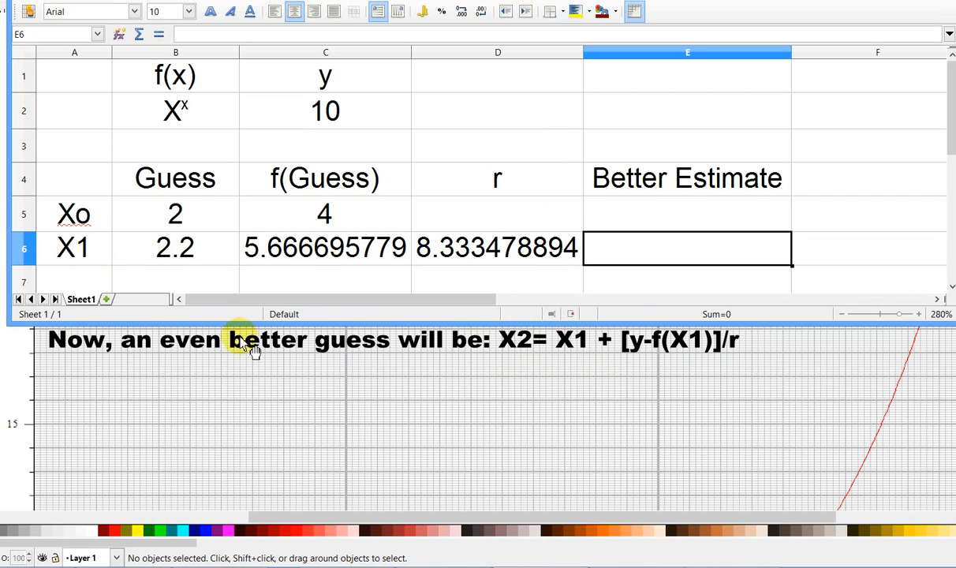
left_click_drag(247, 324, 251, 328)
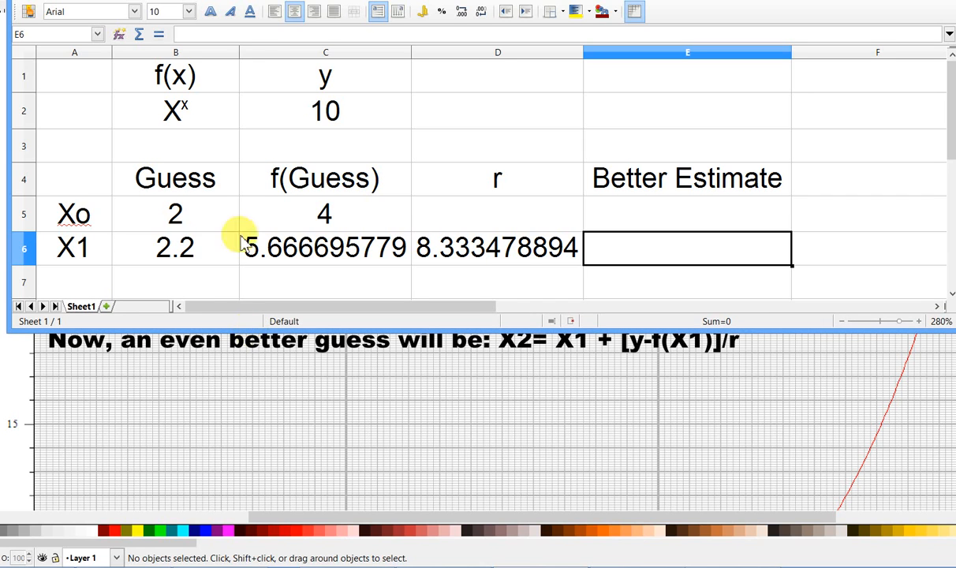
left_click_drag(178, 0, 171, 0)
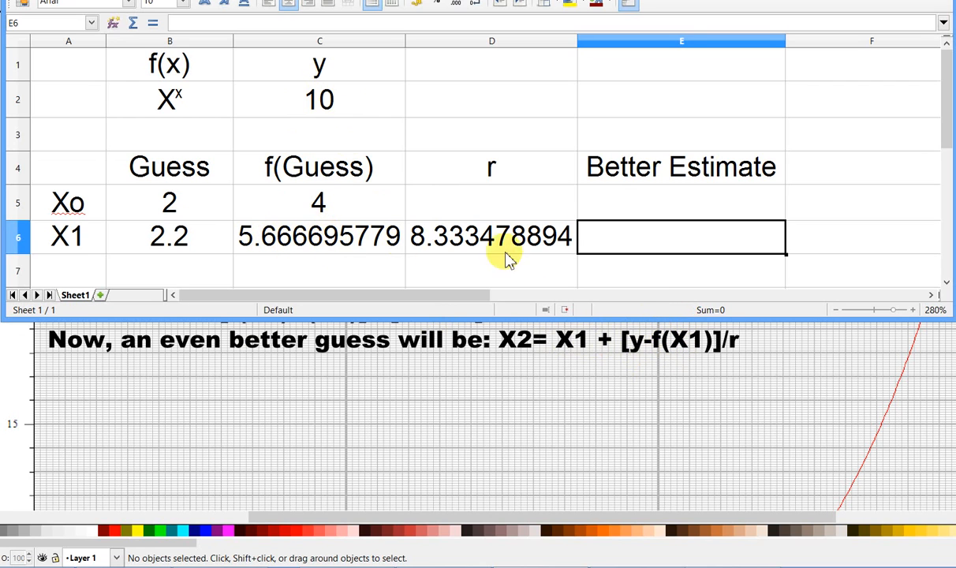
- Enter the better-estimate formula =B6+(10-C6)/D6 in E6 for the X1 row
left_click(79, 270)
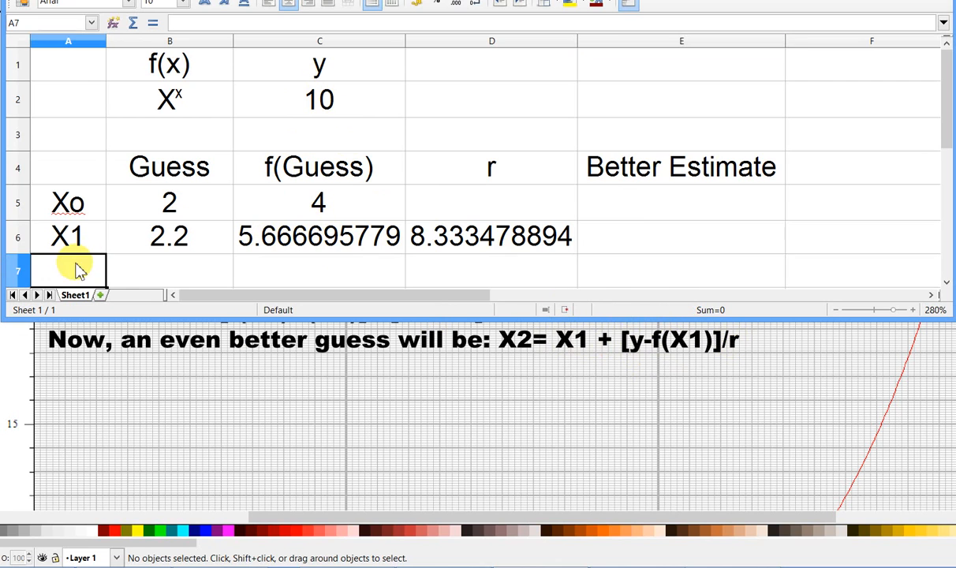
left_click(626, 240)
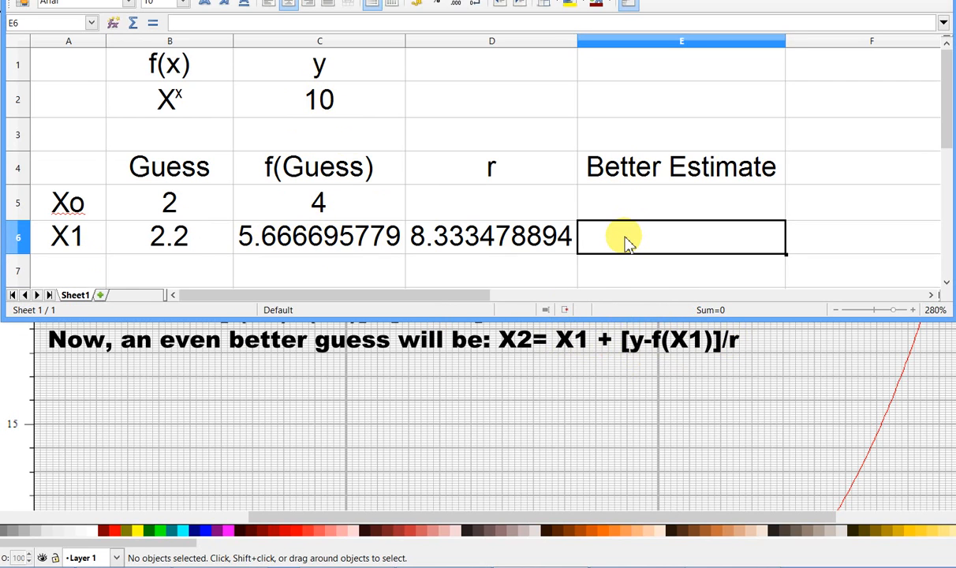
type("=")
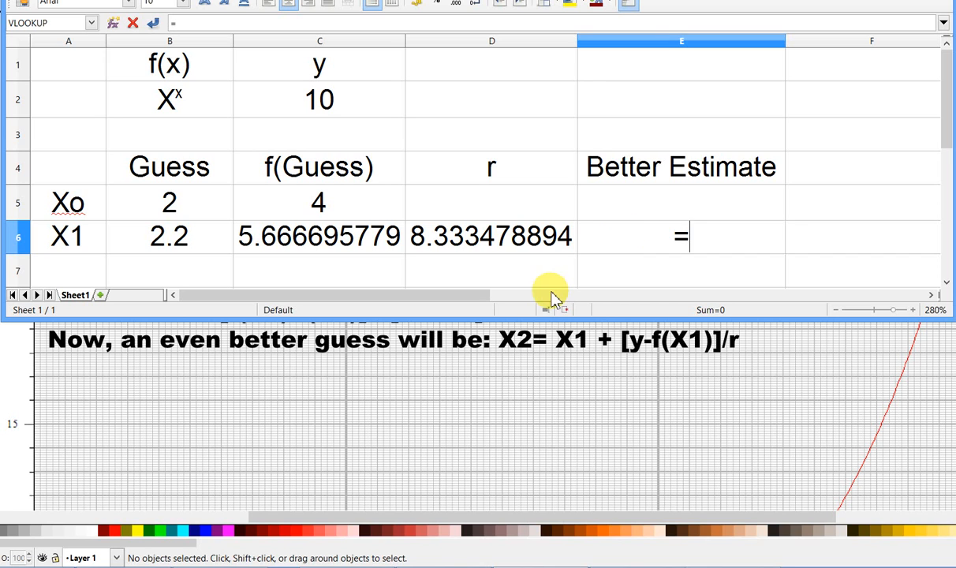
left_click(158, 238)
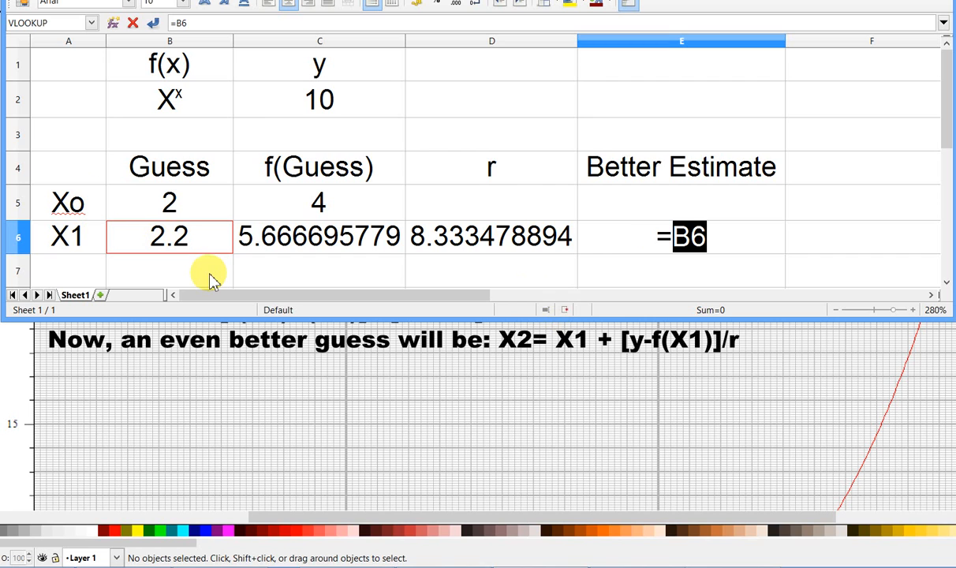
type("+")
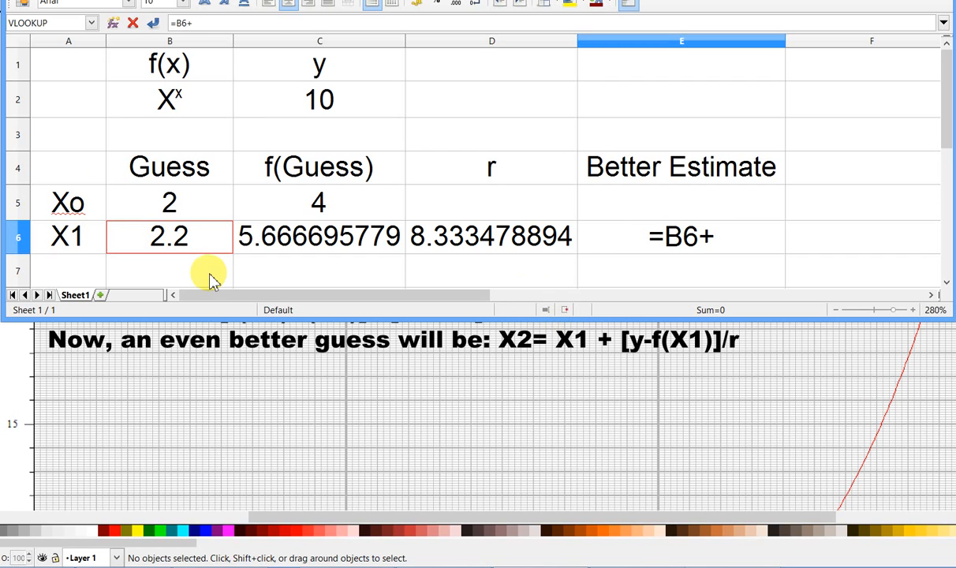
type("(")
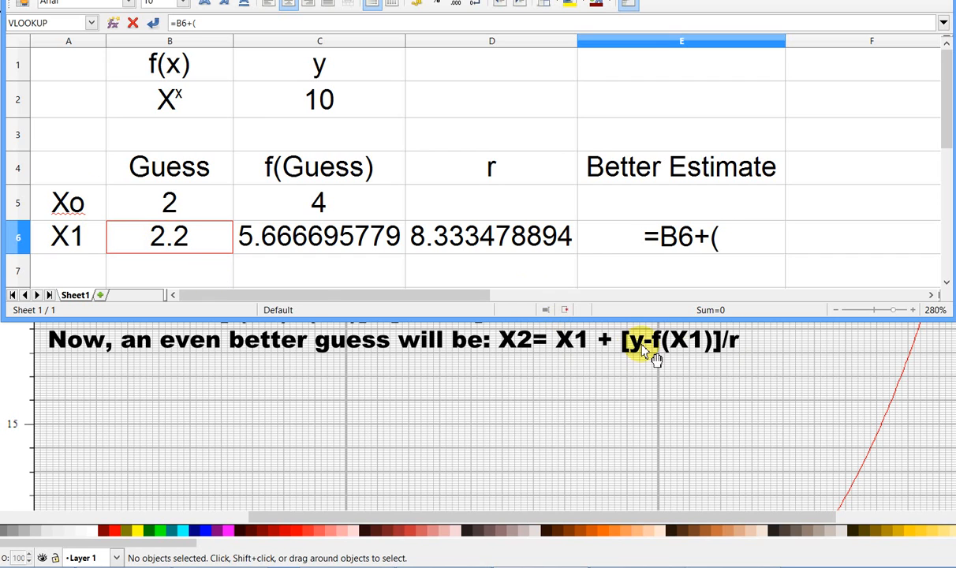
type("10-")
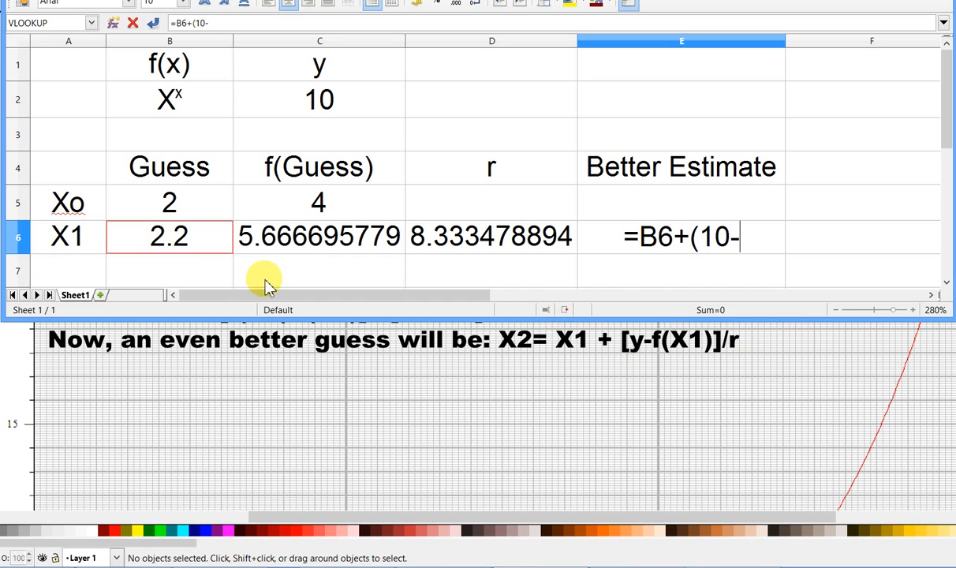
left_click(383, 237)
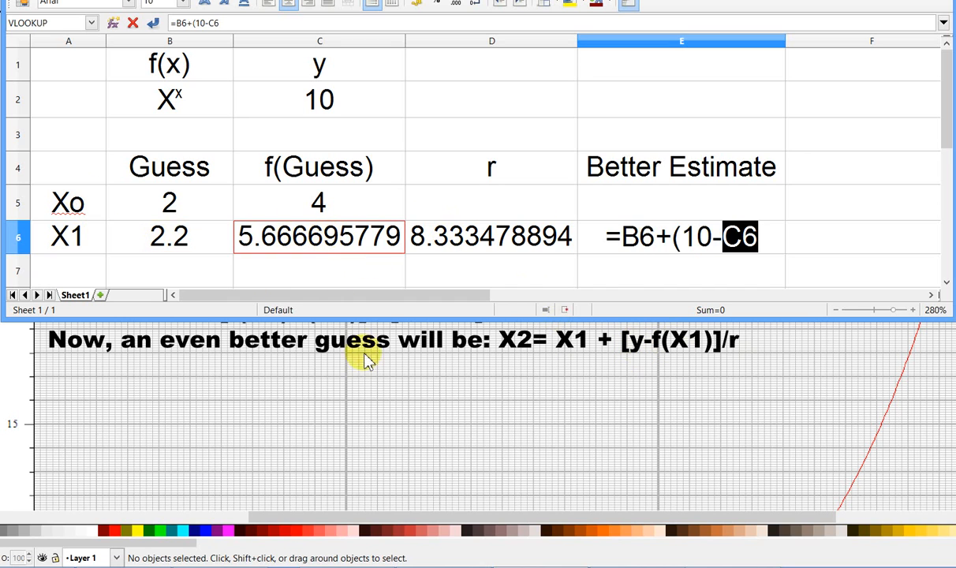
type(")")
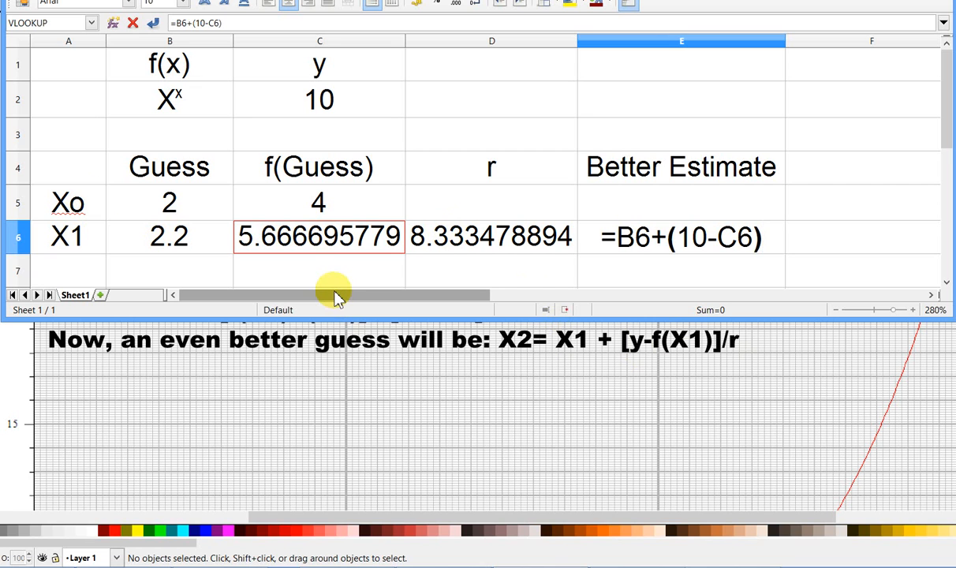
type("/")
left_click(444, 241)
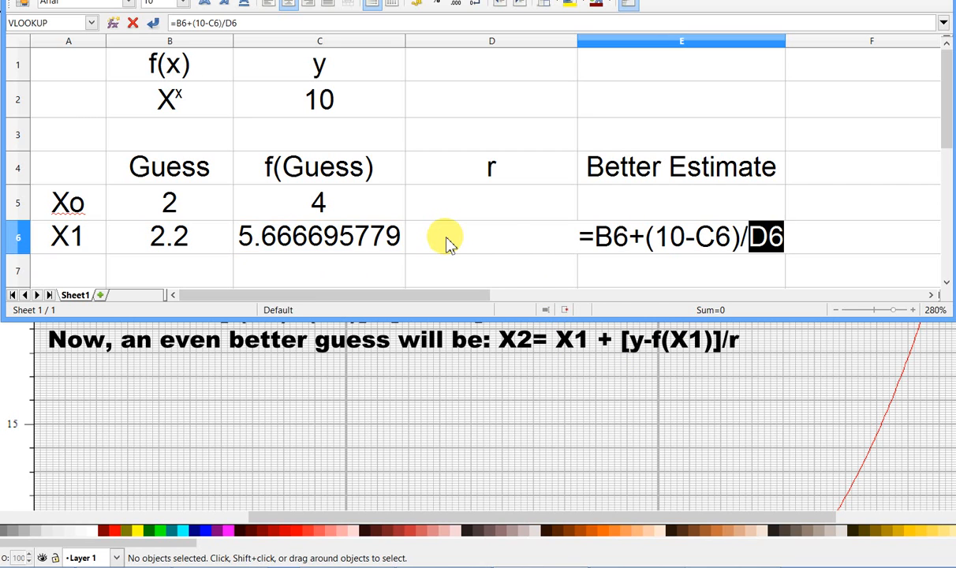
key("Return")
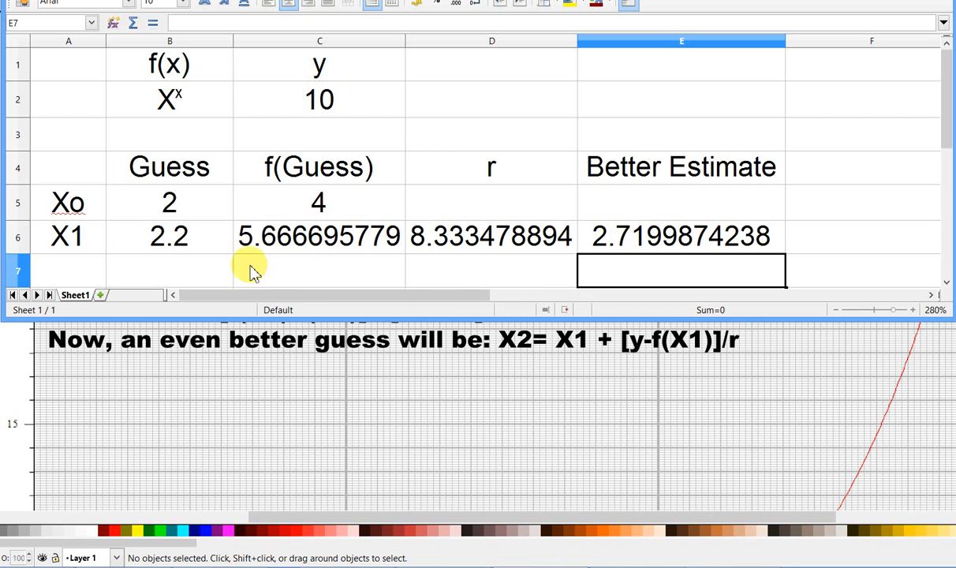
- Label the next guess row X2 in A7
left_click(45, 273)
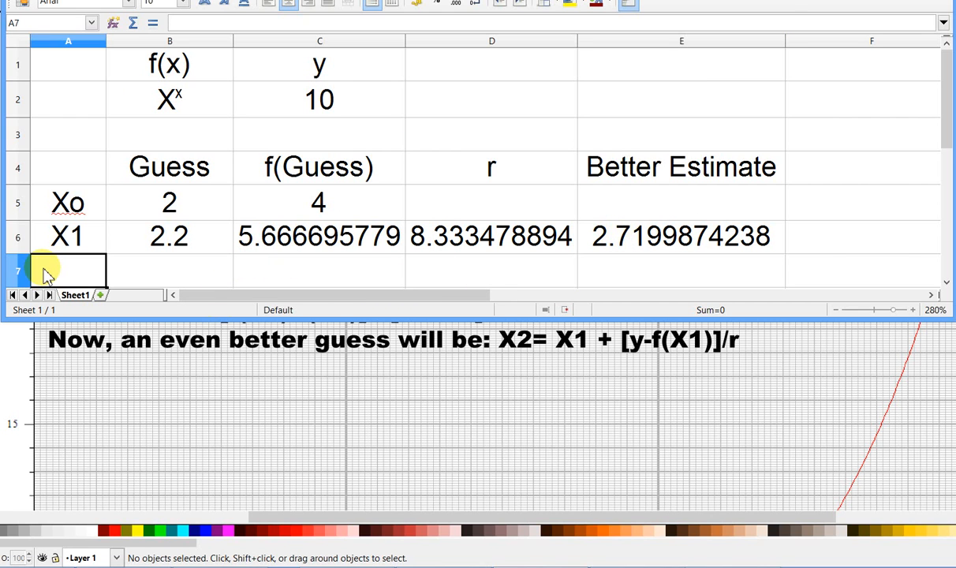
type("X2")
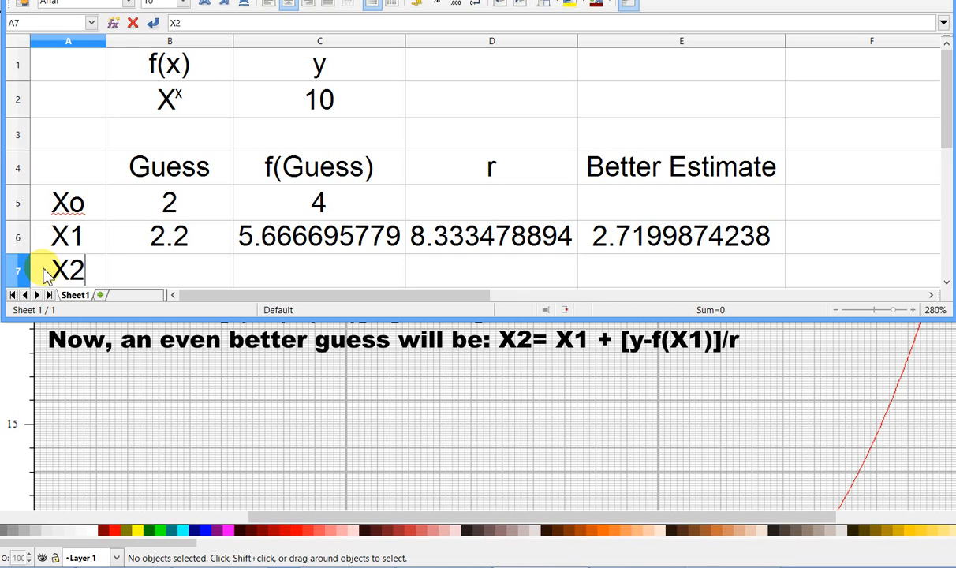
key("Tab")
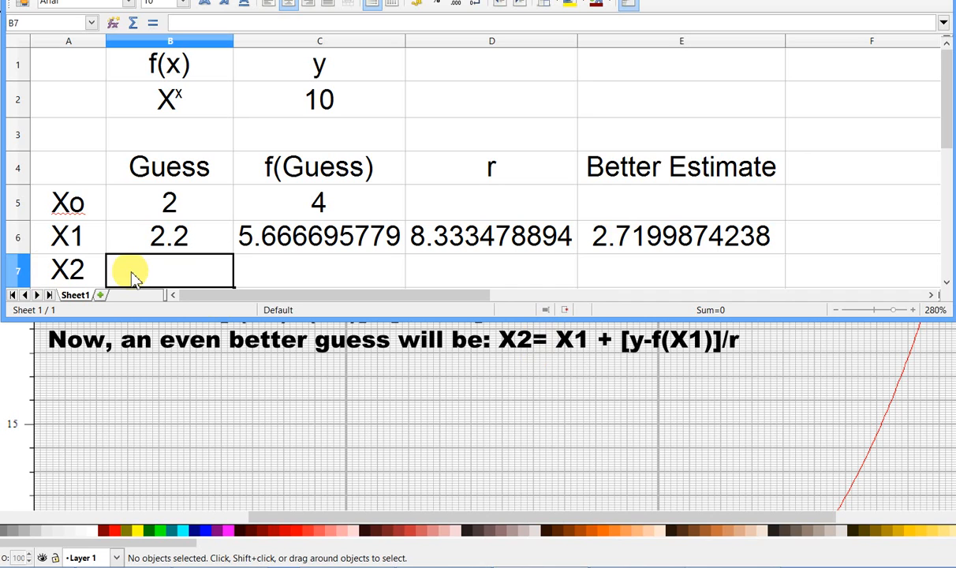
- Copy the better estimate in E6 and paste it into B7 as a number only
left_click(614, 238)
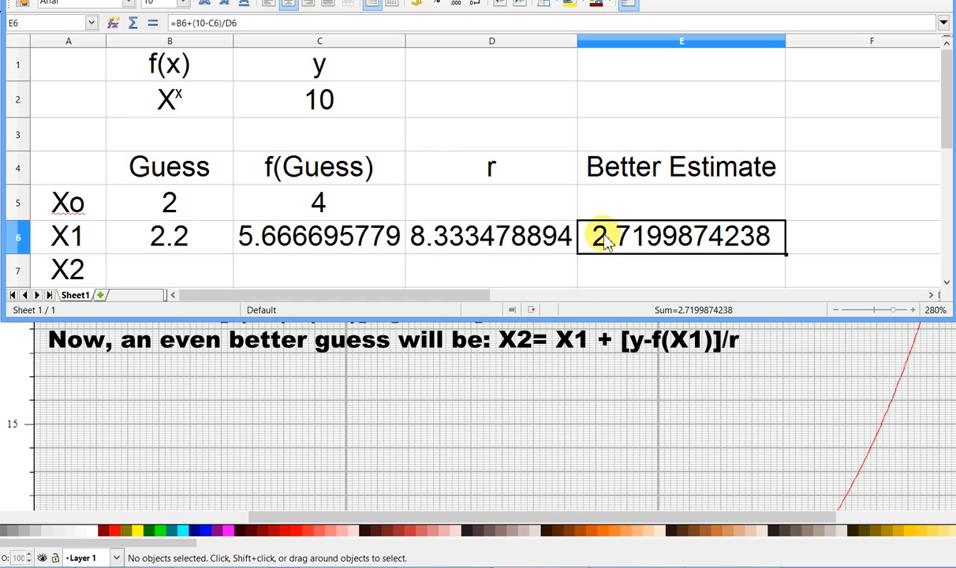
key("ctrl+c")
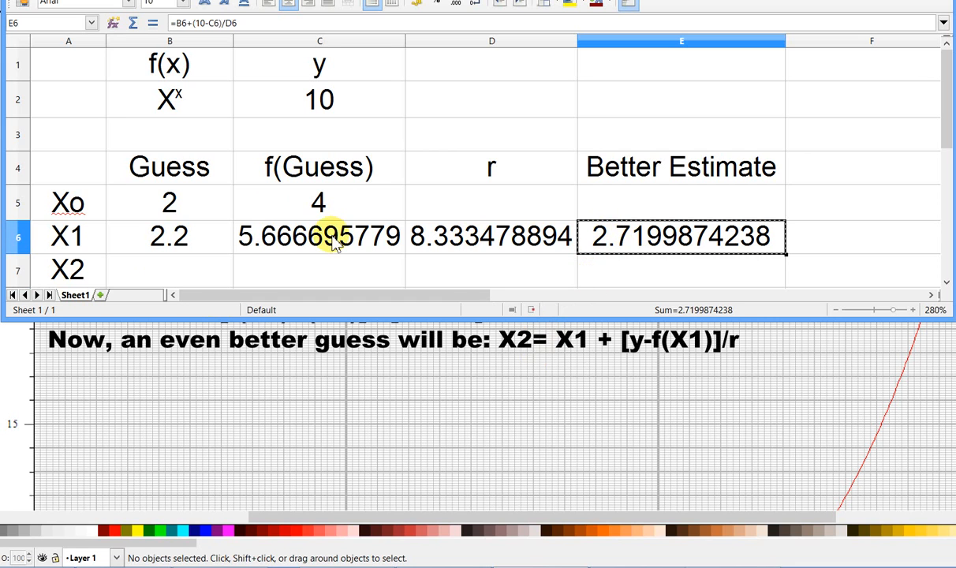
left_click(139, 277)
right_click(146, 278)
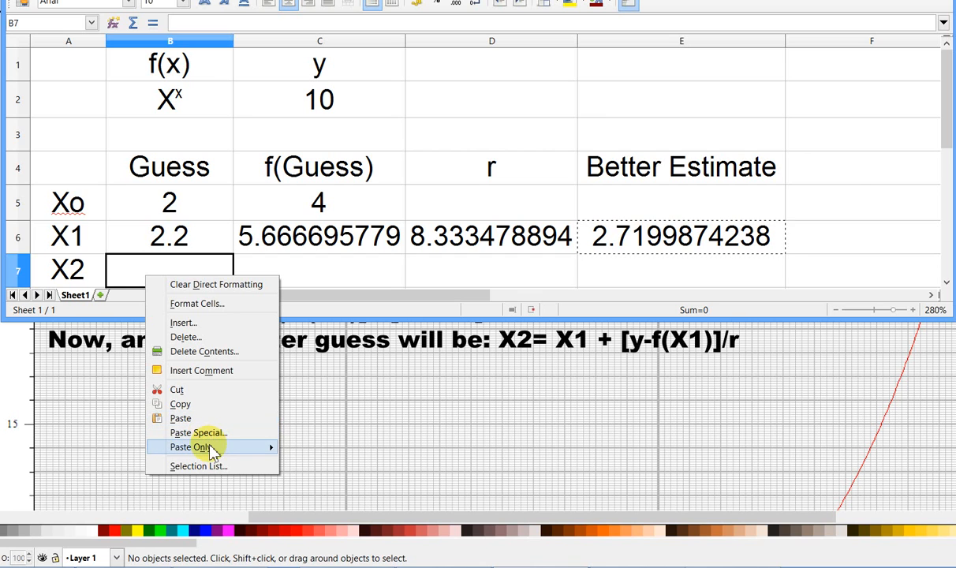
mouse_move(211, 447)
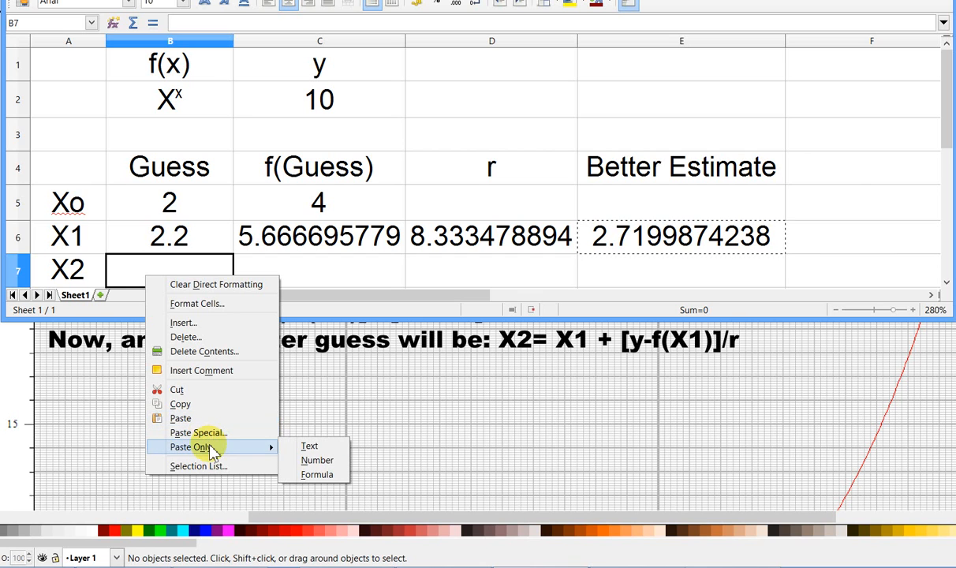
left_click(319, 460)
- Fill the f(Guess) formula from C6 down to C7 and clear the surplus copy in C8
left_click(278, 272)
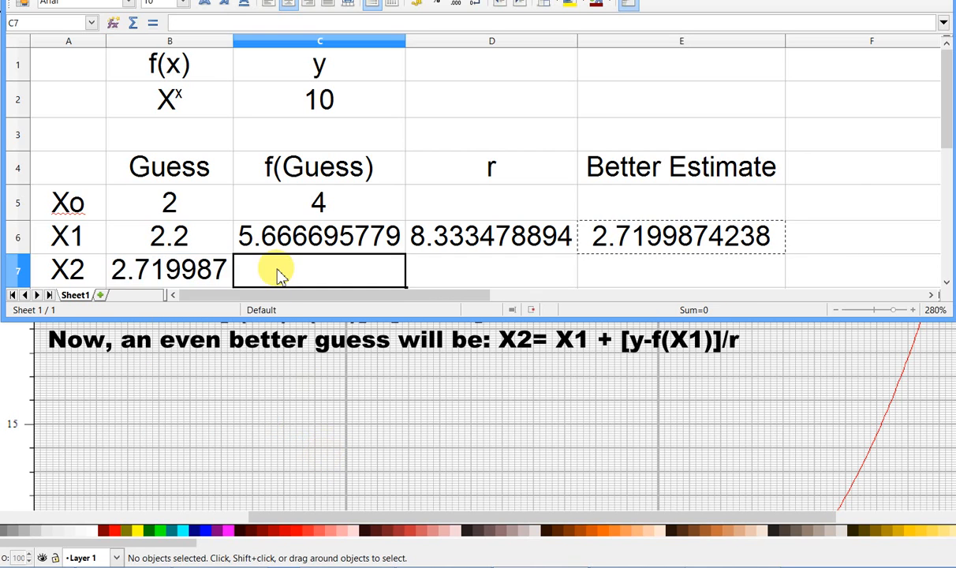
left_click(343, 251)
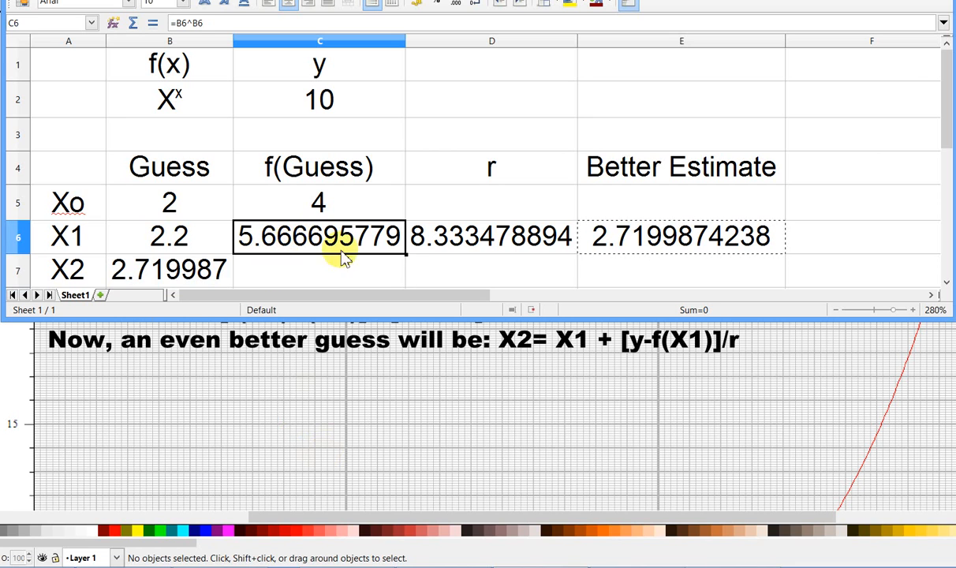
left_click_drag(406, 256, 405, 288)
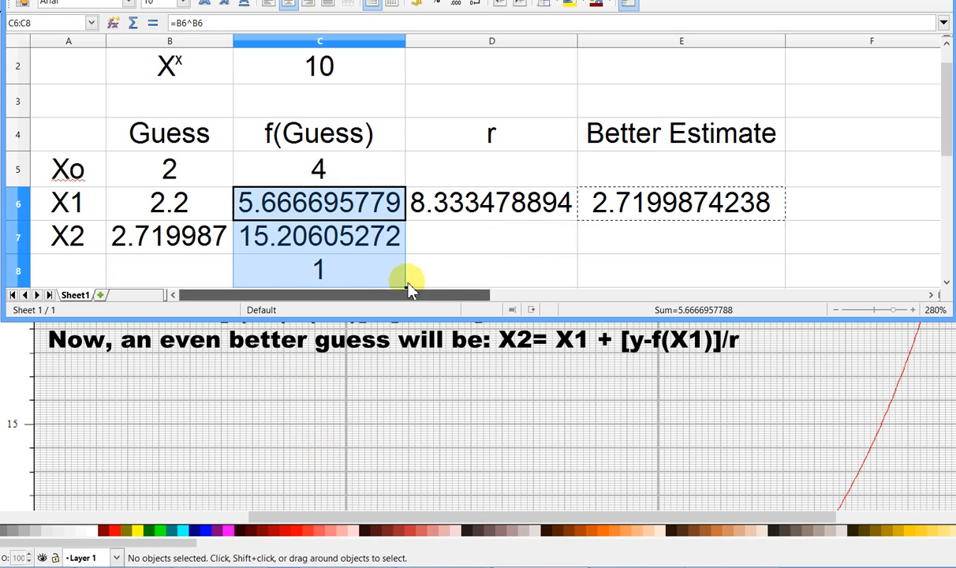
left_click(321, 268)
key("Delete")
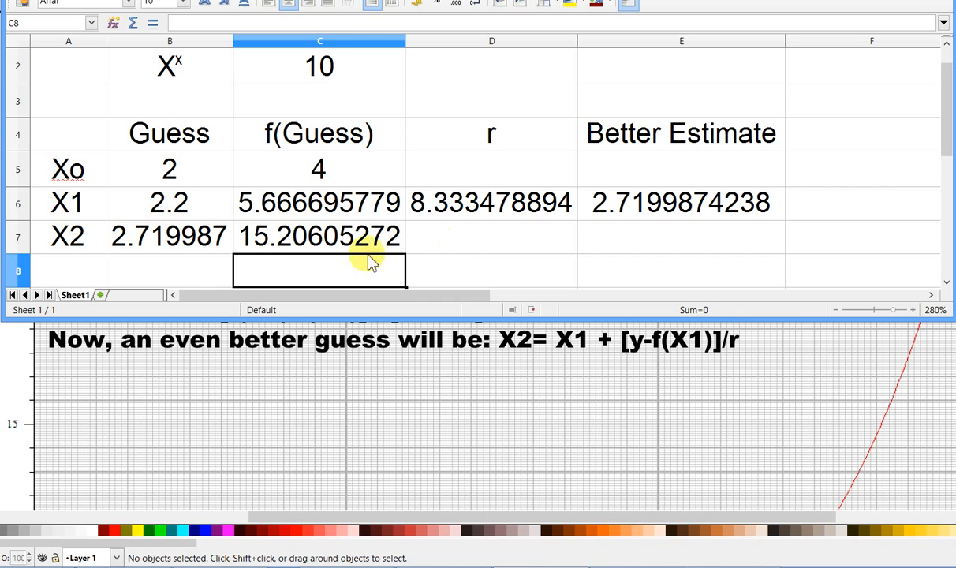
- Shrink and reposition the spreadsheet window so the notes' formula for r shows below it
left_click(465, 204)
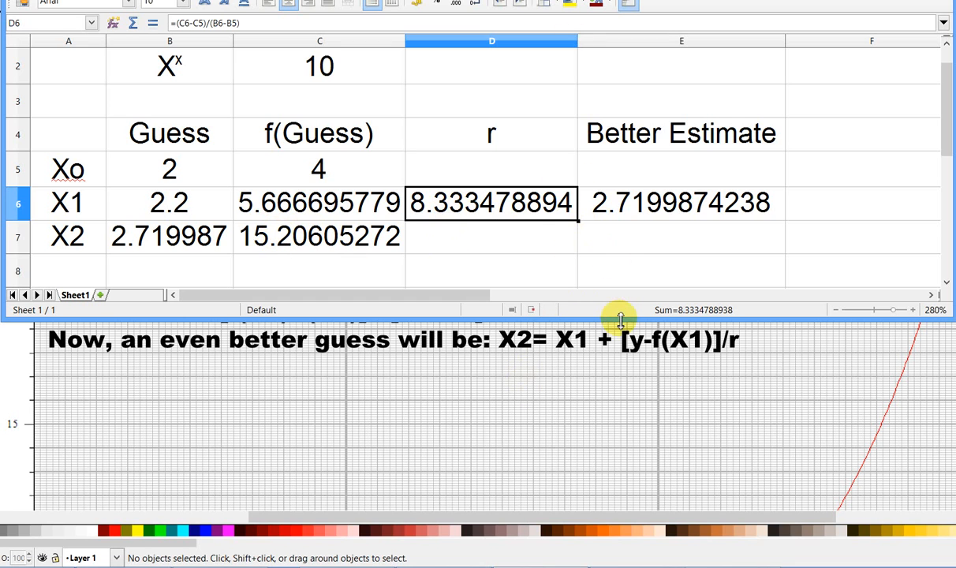
left_click_drag(621, 320, 618, 286)
left_click_drag(618, 1, 626, 0)
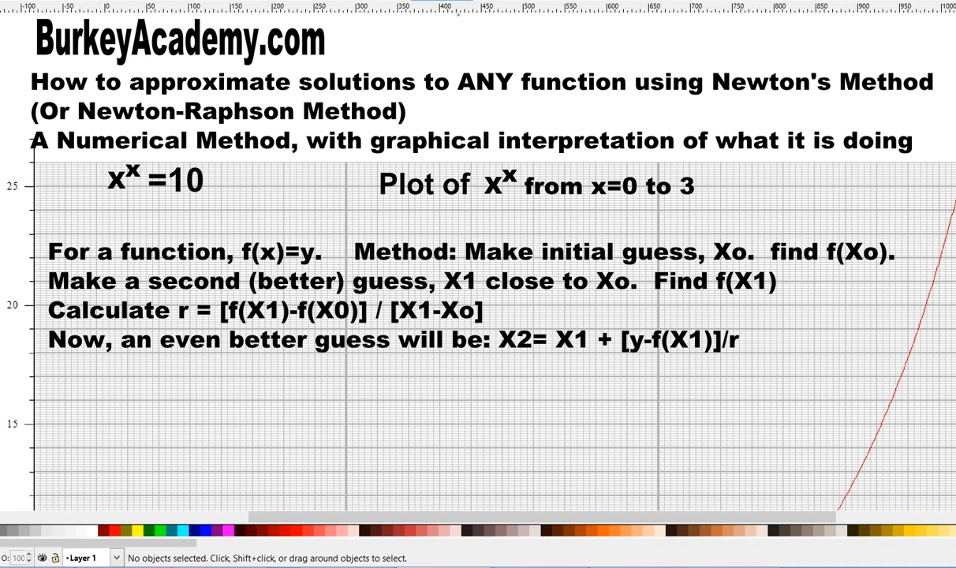
key("alt+Tab")
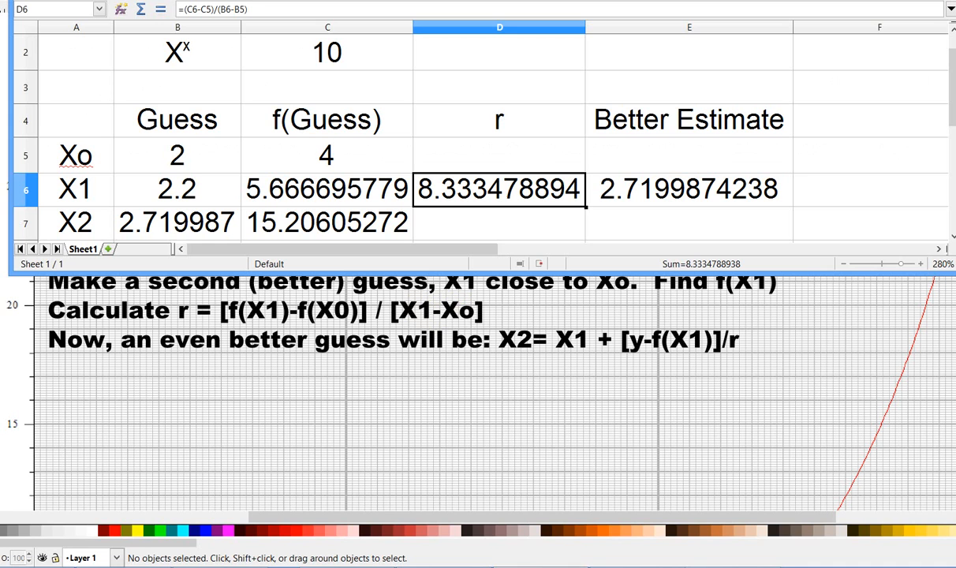
- Fill the r formula from D6 down to D7 for the X2 row
left_click(543, 229)
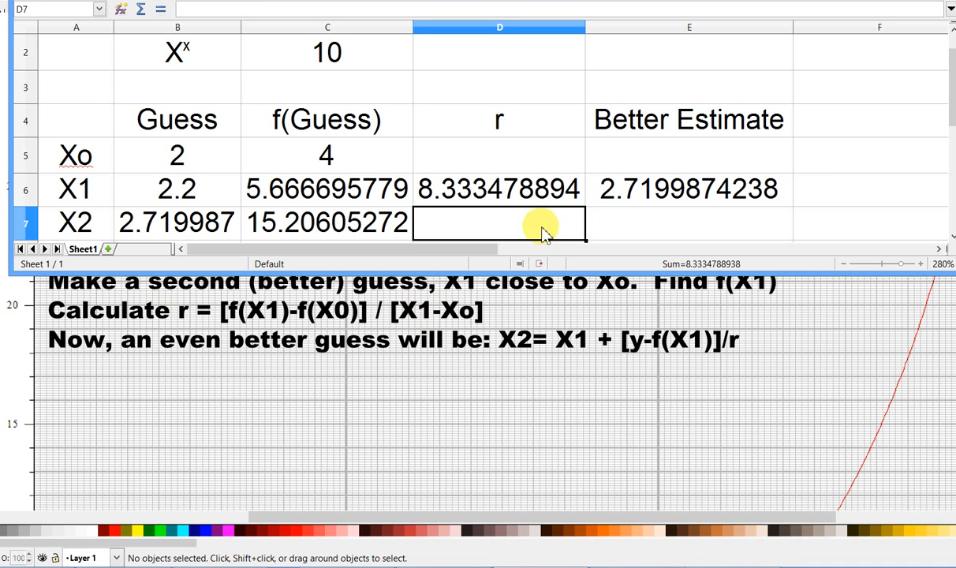
left_click(562, 183)
left_click_drag(589, 210, 568, 229)
left_click(499, 235)
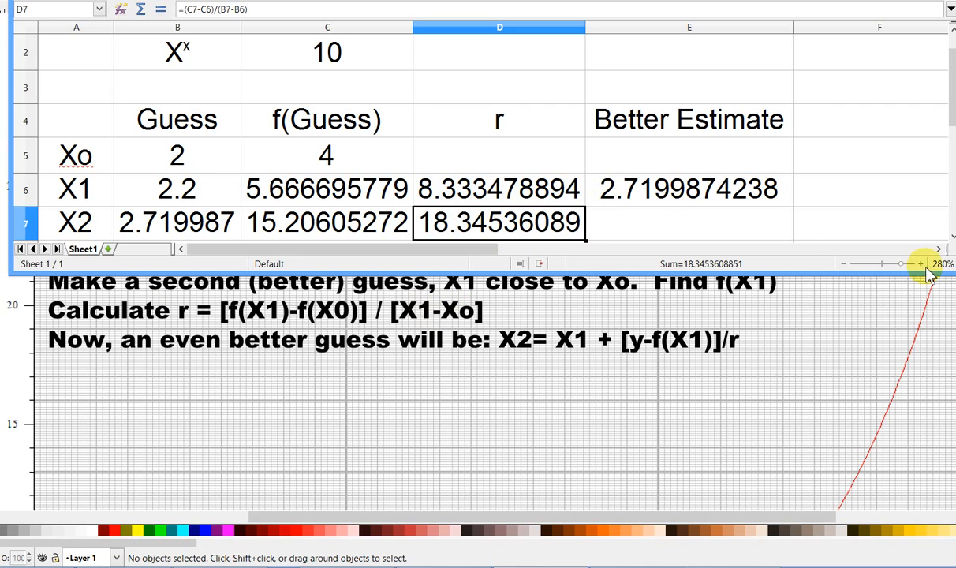
- Fill the better-estimate formula from E6 down to E7 for the X2 row
left_click(952, 236)
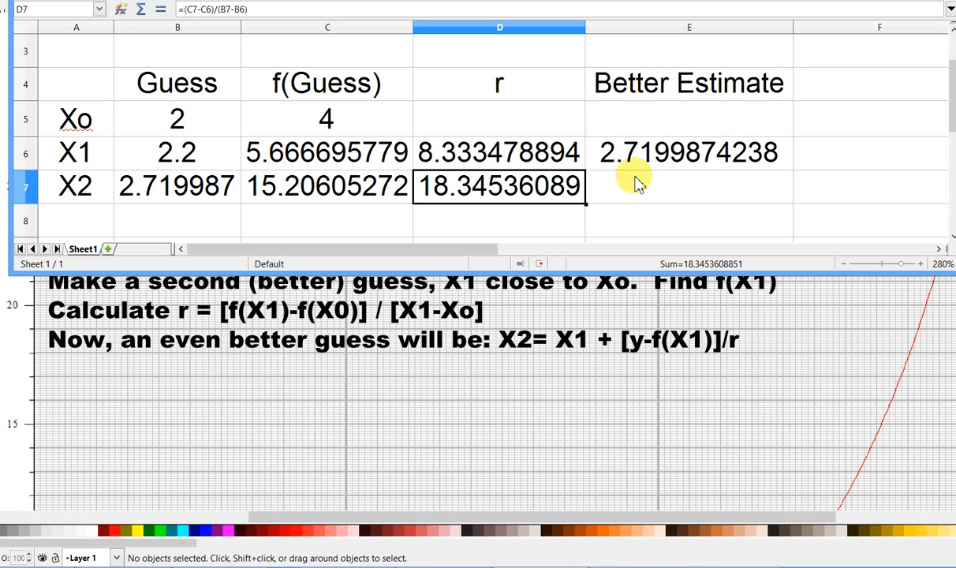
left_click(623, 153)
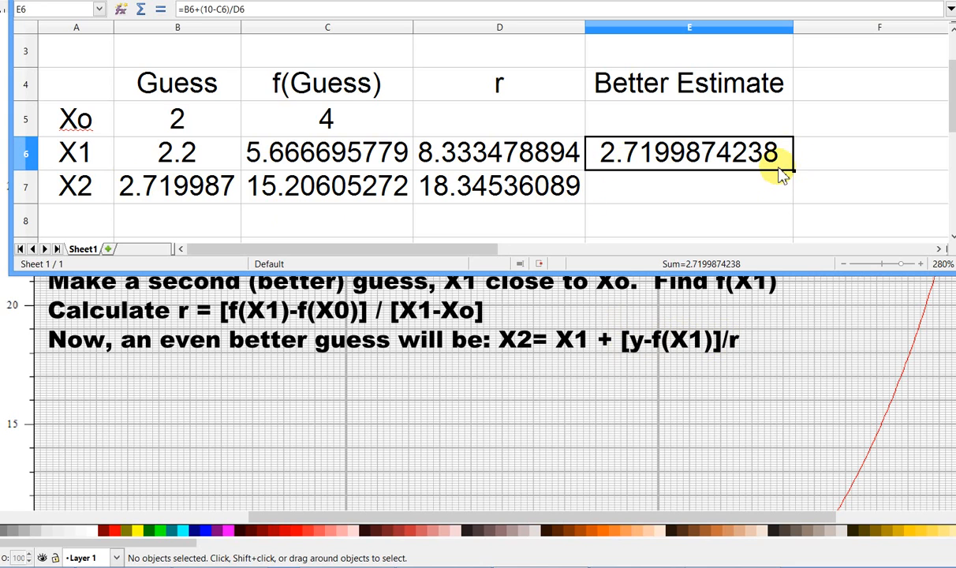
left_click_drag(797, 174, 794, 192)
left_click(683, 197)
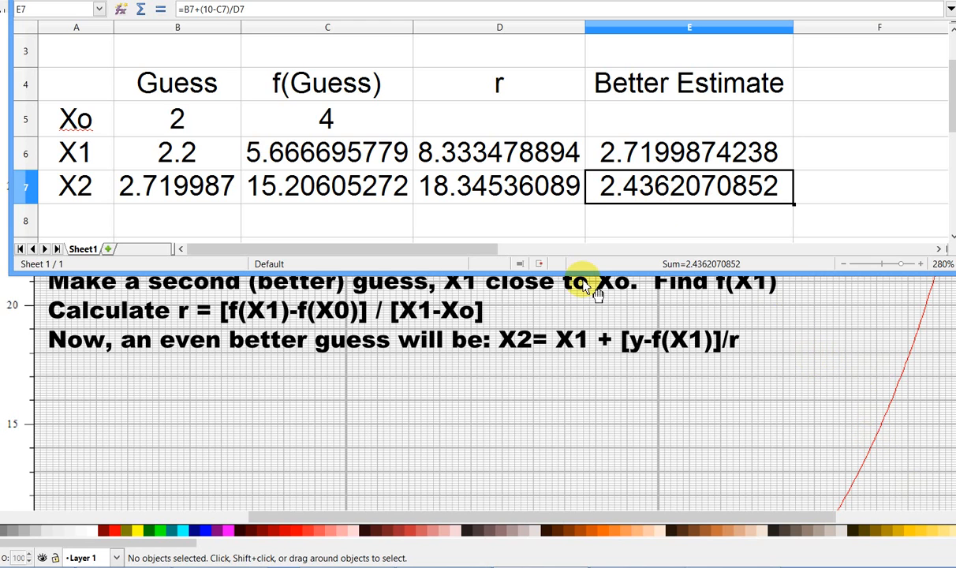
- Label the next three guess rows X3, X4 and X5 in A8 to A10
left_click(78, 221)
scroll(79, 221, "down", 3)
scroll(86, 214, "up", 3)
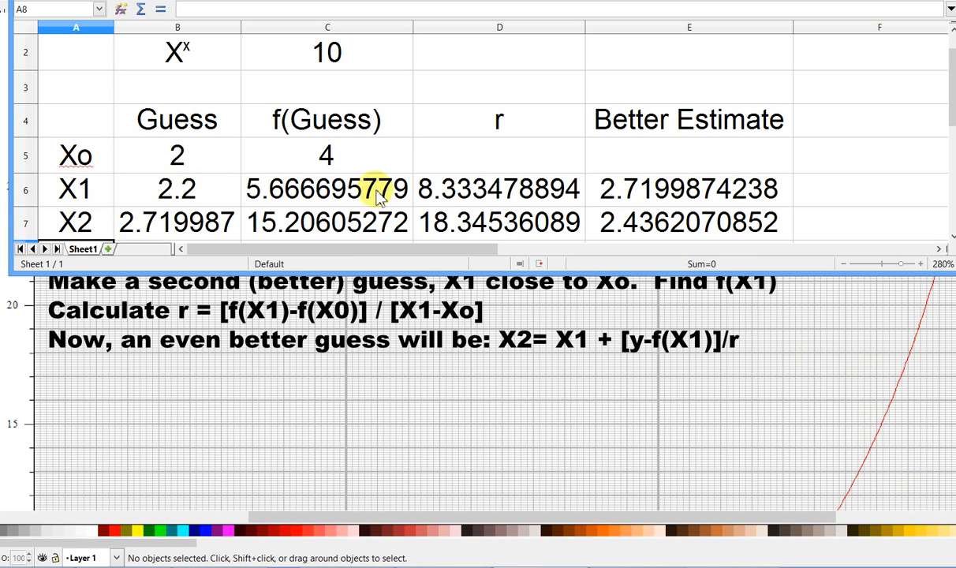
scroll(947, 237, "down", 3)
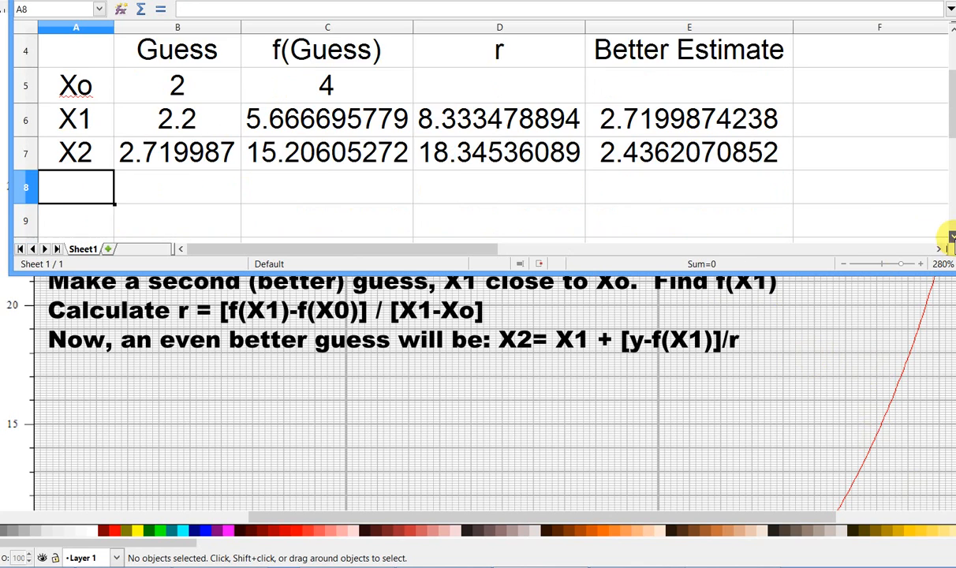
type("X")
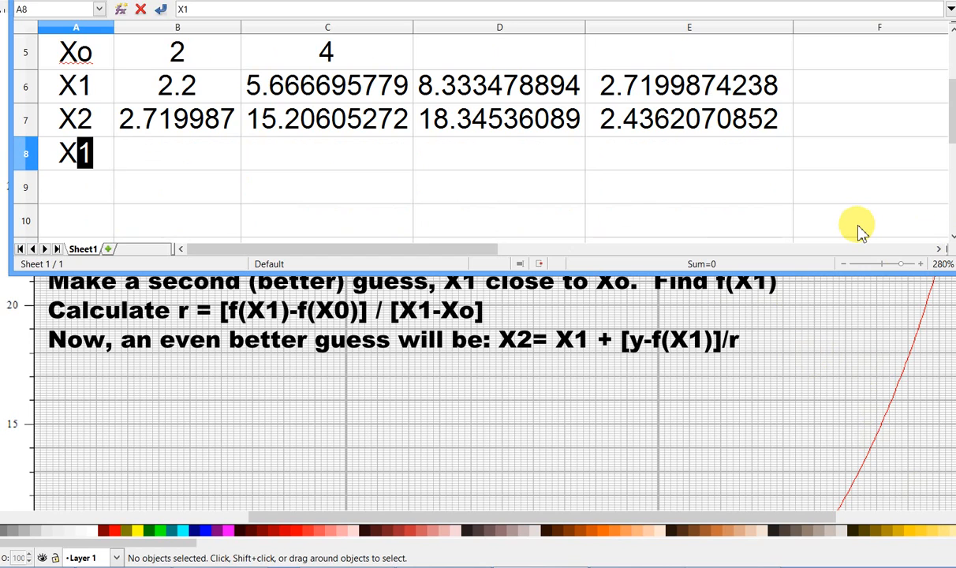
key("Return")
type("X4")
key("Return")
type("X5")
key("Up")
- Copy the X2 row's better estimate from E7 into B8 as a number only, as the X3 guess
key("Up")
key("Right")
key("Right")
key("Right")
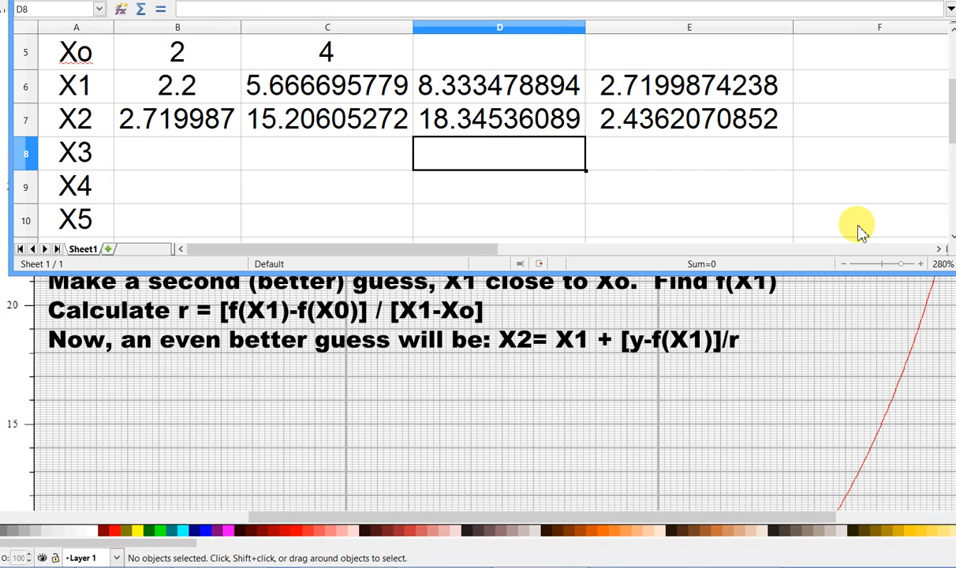
key("Right")
key("Up")
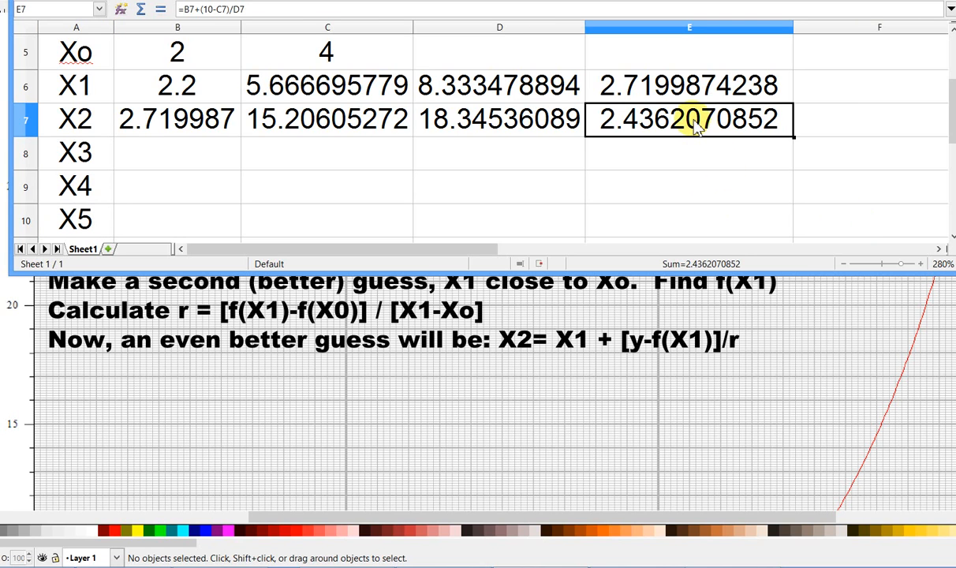
right_click(696, 127)
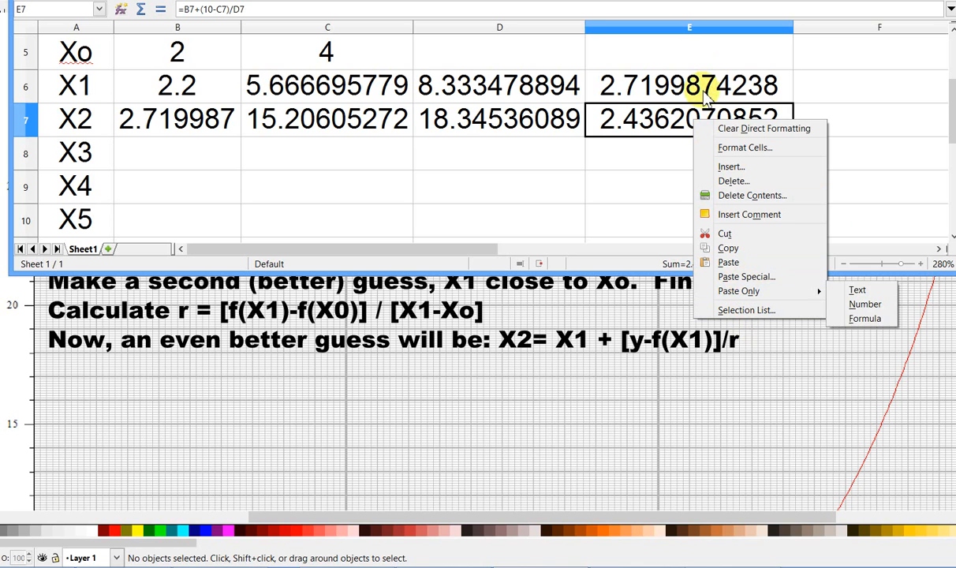
left_click(645, 126)
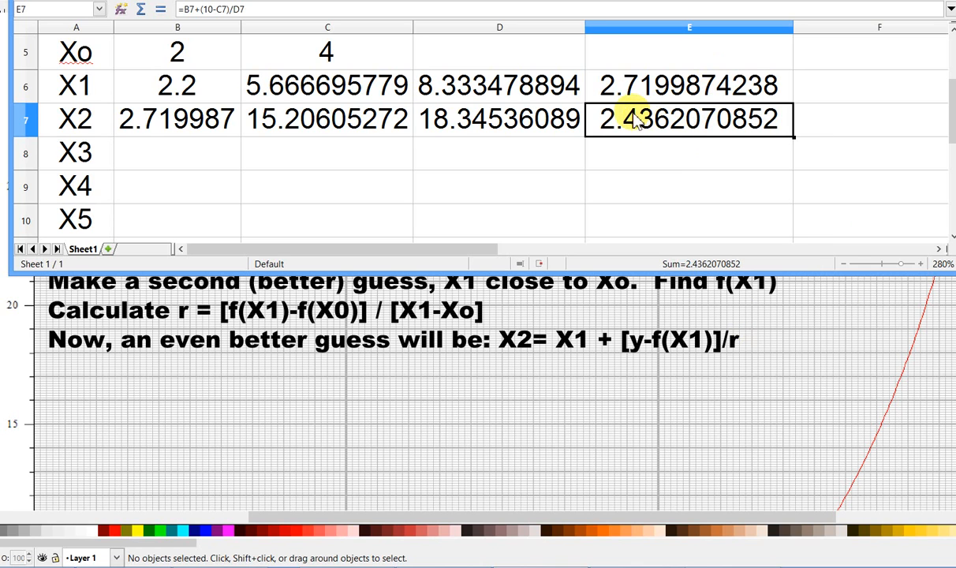
key("ctrl+c")
right_click(160, 153)
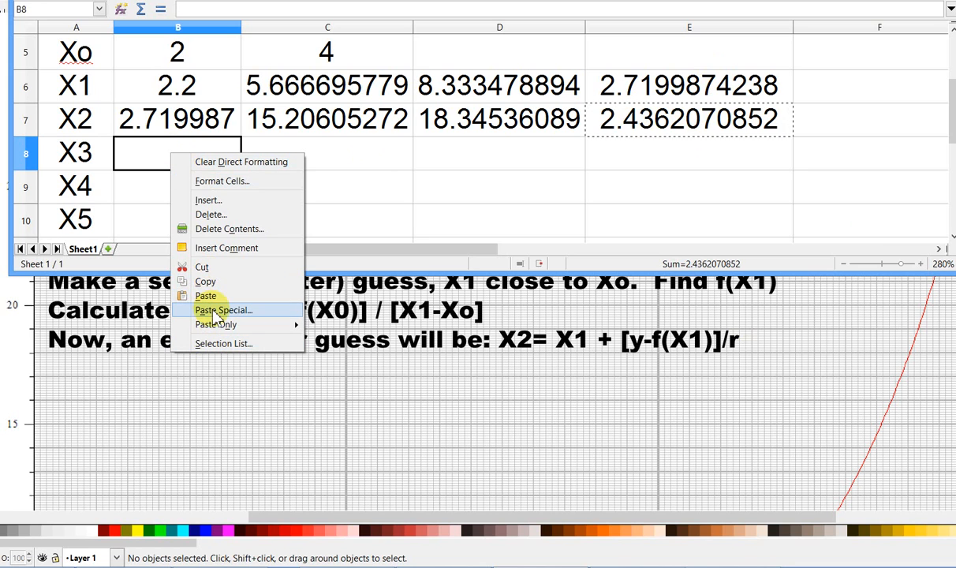
mouse_move(229, 325)
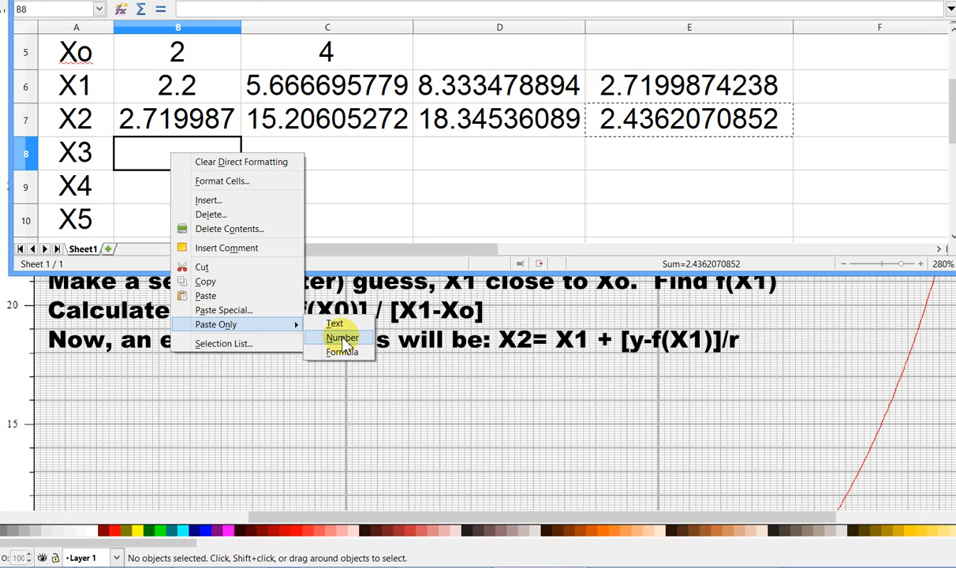
left_click(342, 338)
- Fill the f(Guess) formula from C7 down to C8 and enlarge the spreadsheet window so all guess rows fit
left_click(399, 131)
left_click_drag(413, 138, 416, 157)
scroll(239, 160, "up", 2)
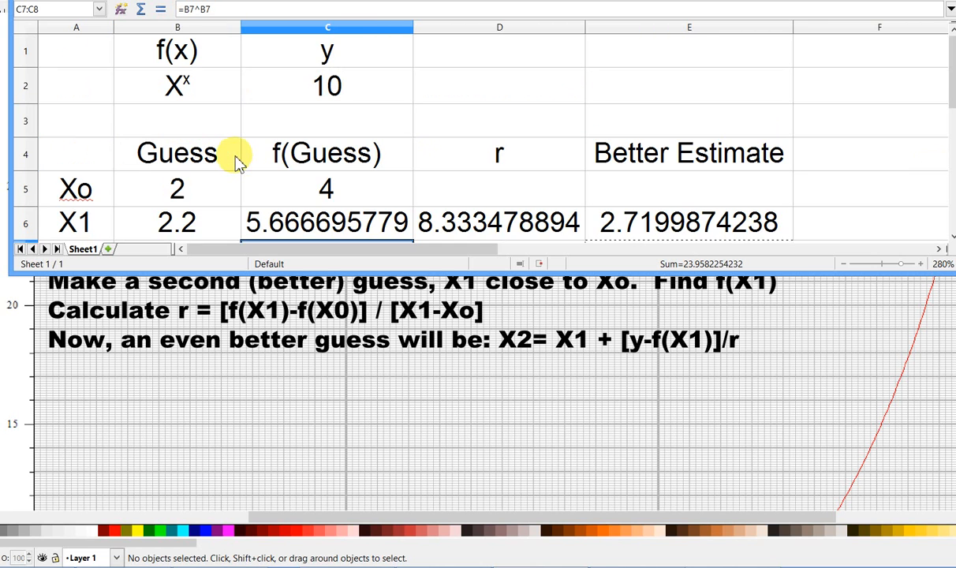
scroll(251, 158, "down", 3)
scroll(252, 158, "up", 3)
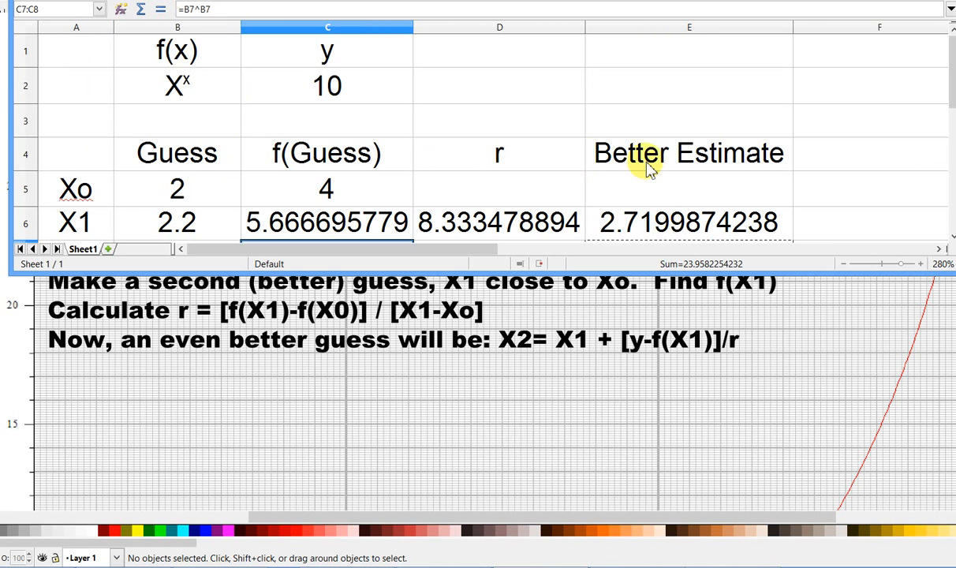
left_click_drag(898, 274, 880, 444)
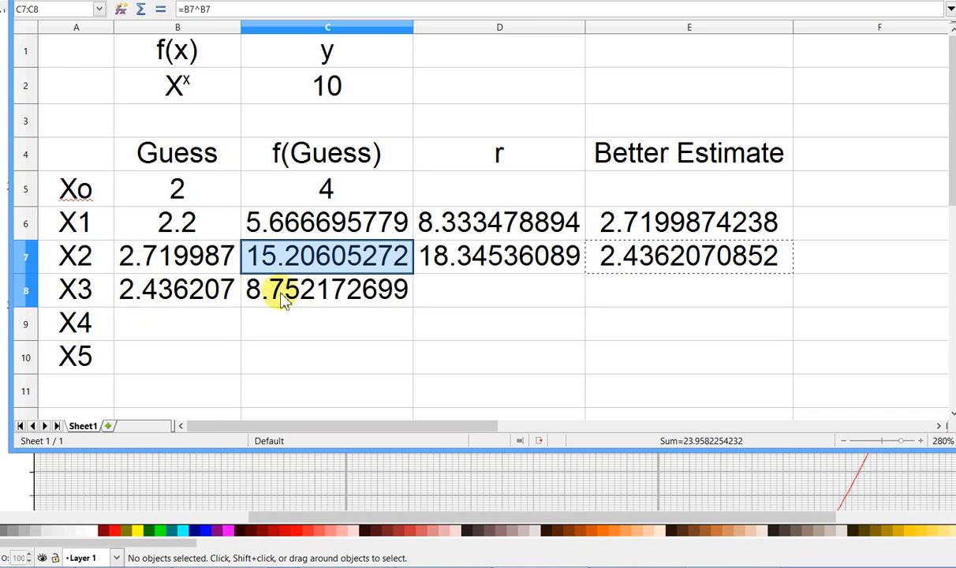
- Fill the r and better-estimate formulas from D7 and E7 down to row 8 for X3
left_click(521, 263)
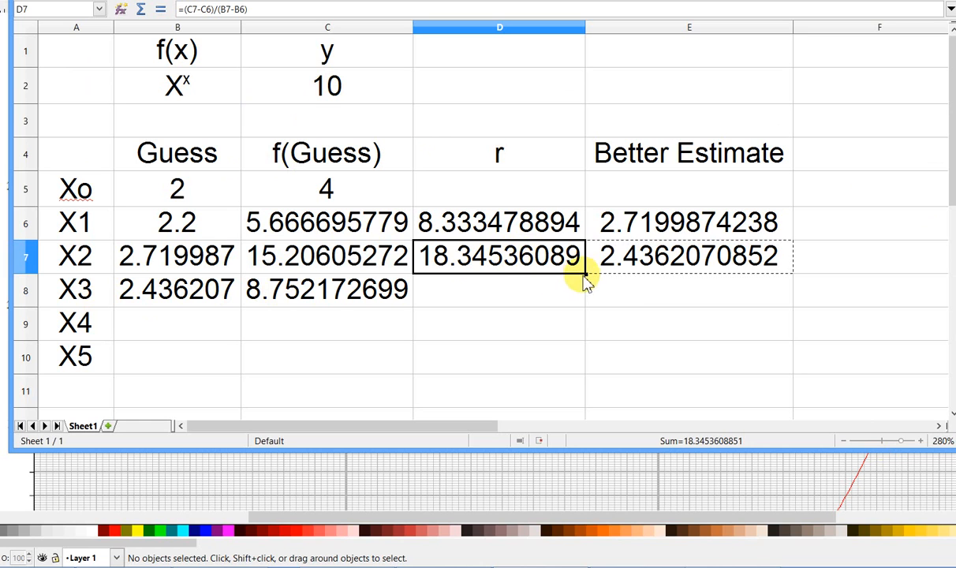
left_click_drag(587, 284, 585, 299)
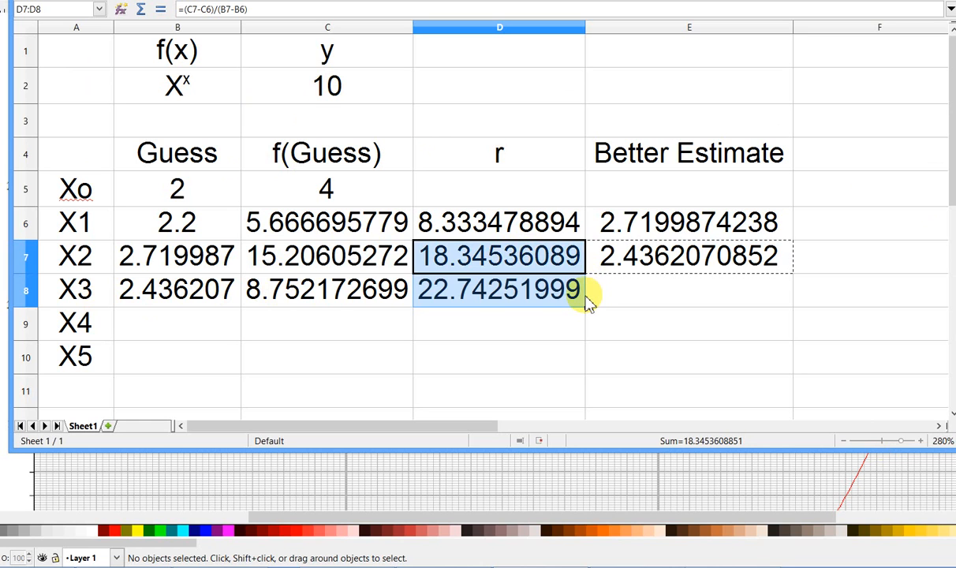
left_click(715, 261)
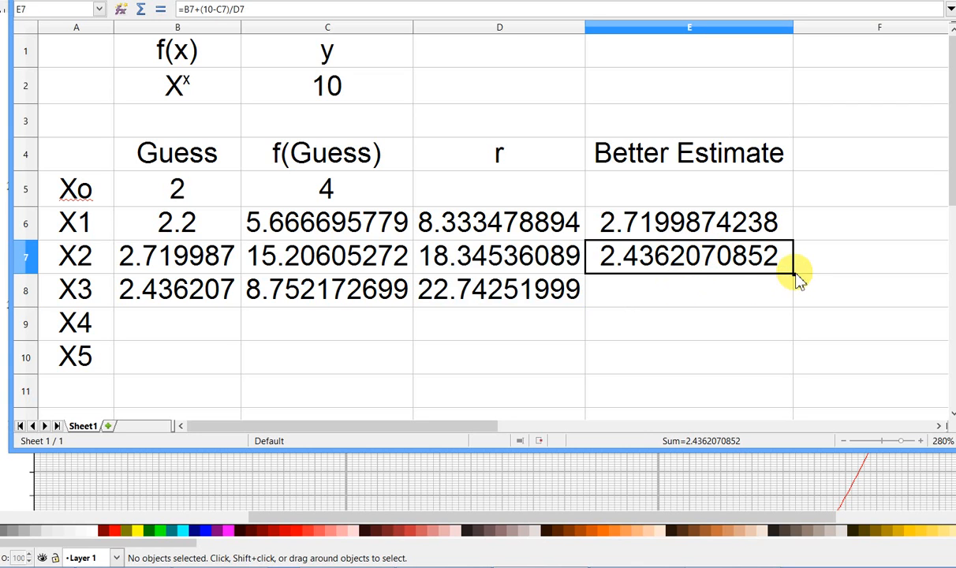
left_click_drag(797, 277, 727, 305)
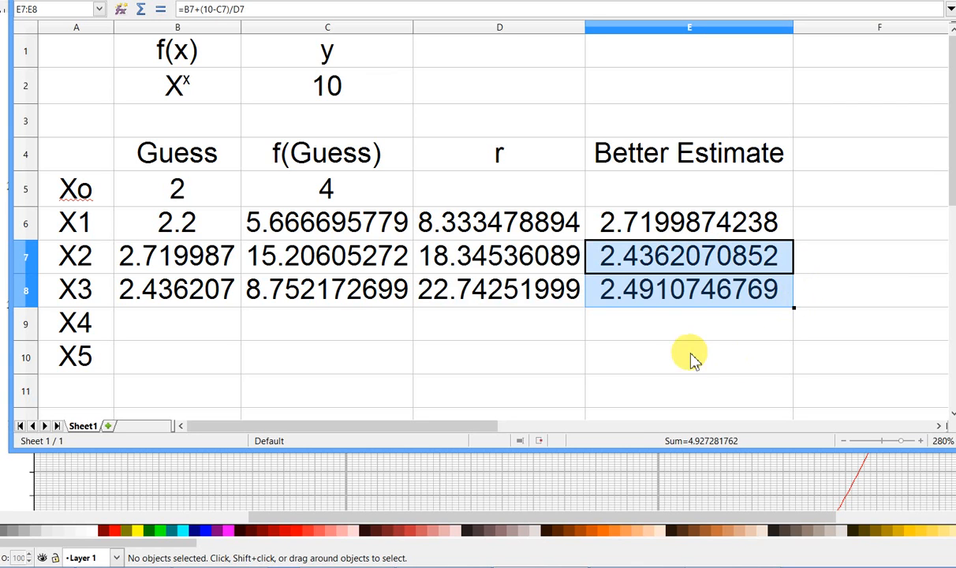
- Copy the X3 row's better estimate from E8 into B9 as a number only, as the X4 guess
left_click(620, 289)
right_click(620, 290)
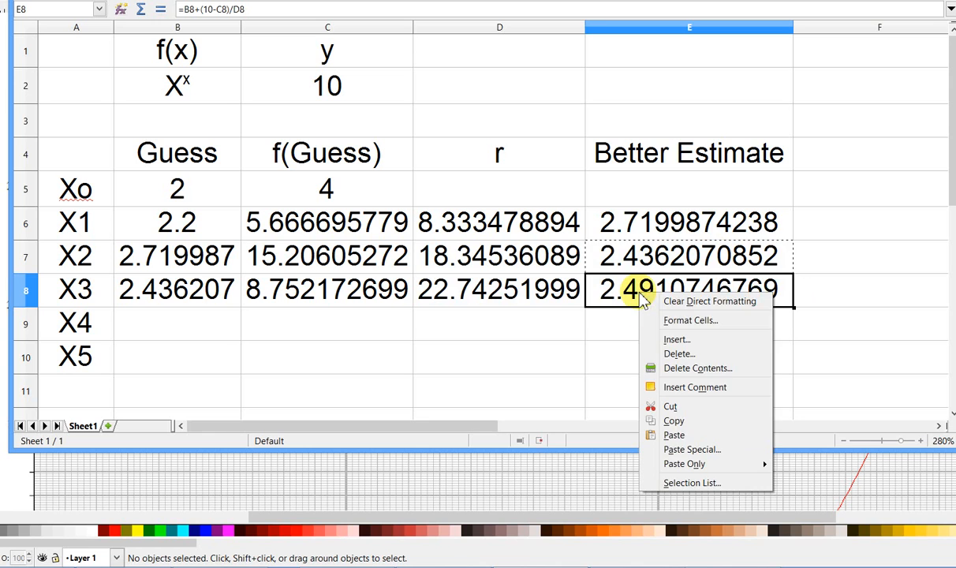
left_click(604, 325)
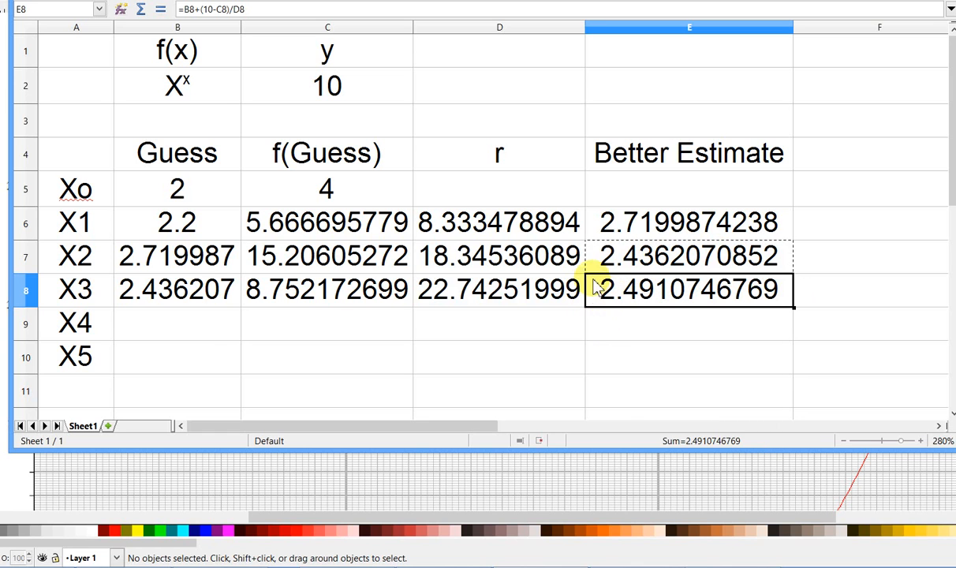
key("ctrl+c")
left_click(177, 325)
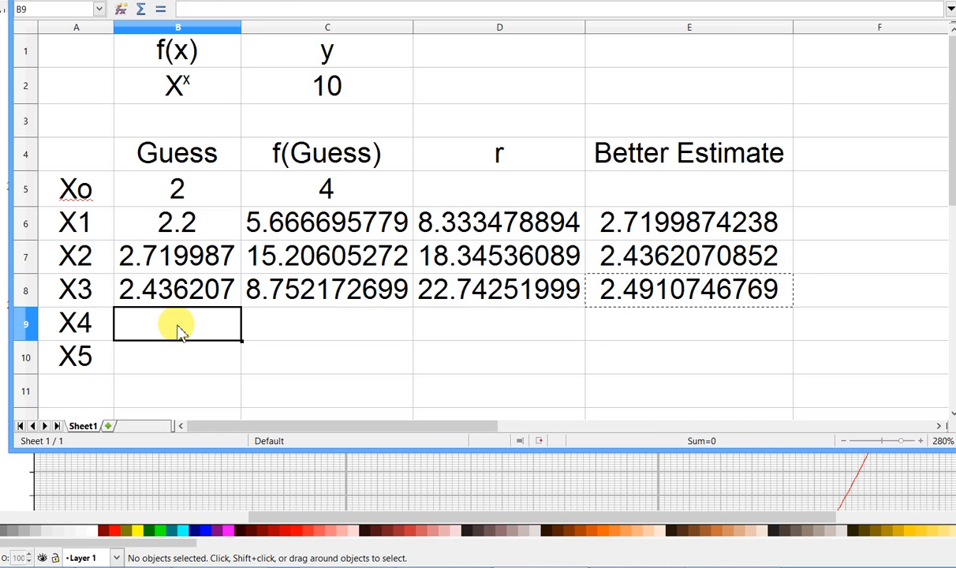
key("ctrl+v")
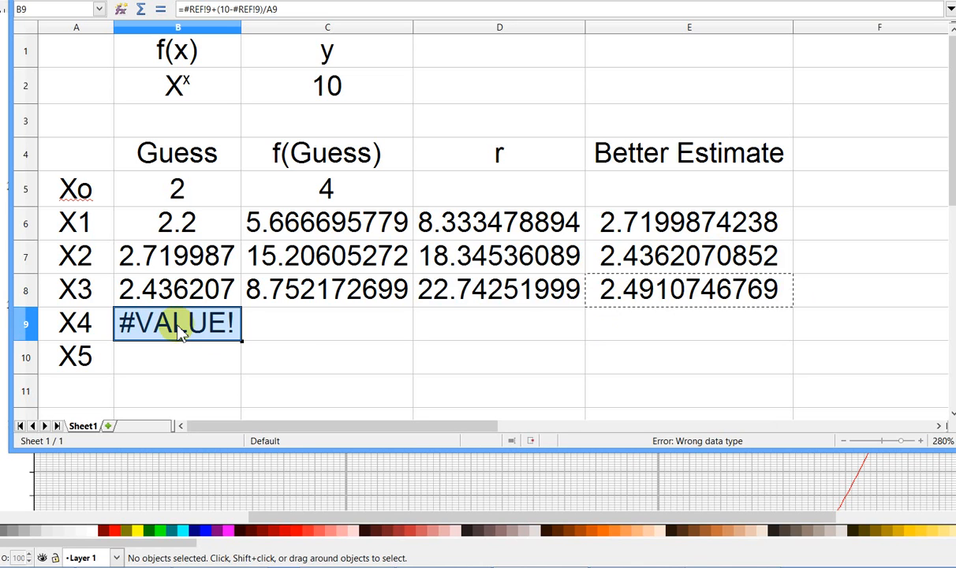
key("Delete")
right_click(178, 326)
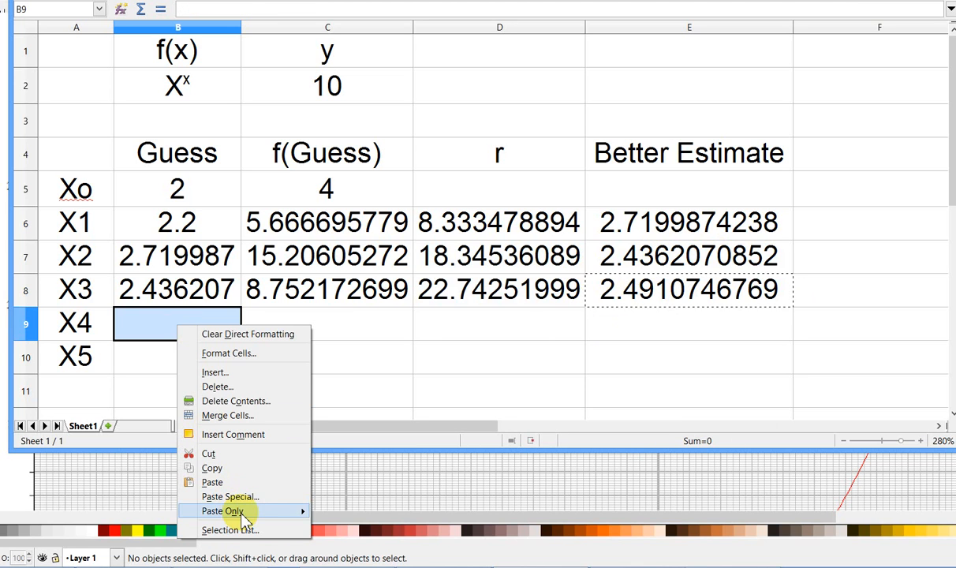
mouse_move(241, 512)
left_click(348, 523)
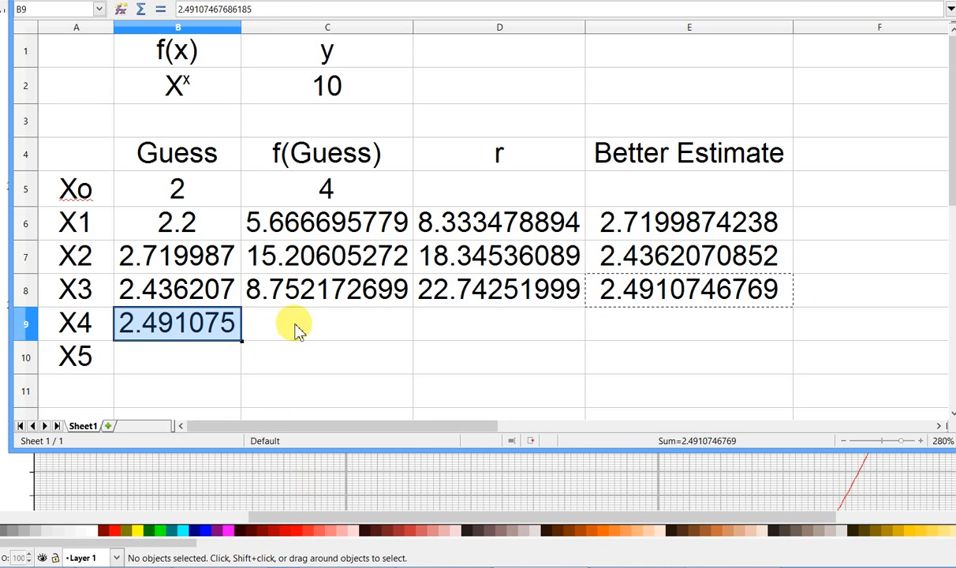
- Fill the f(Guess), r and better-estimate formulas from C8, D8 and E8 down to row 9 for X4
left_click(332, 293)
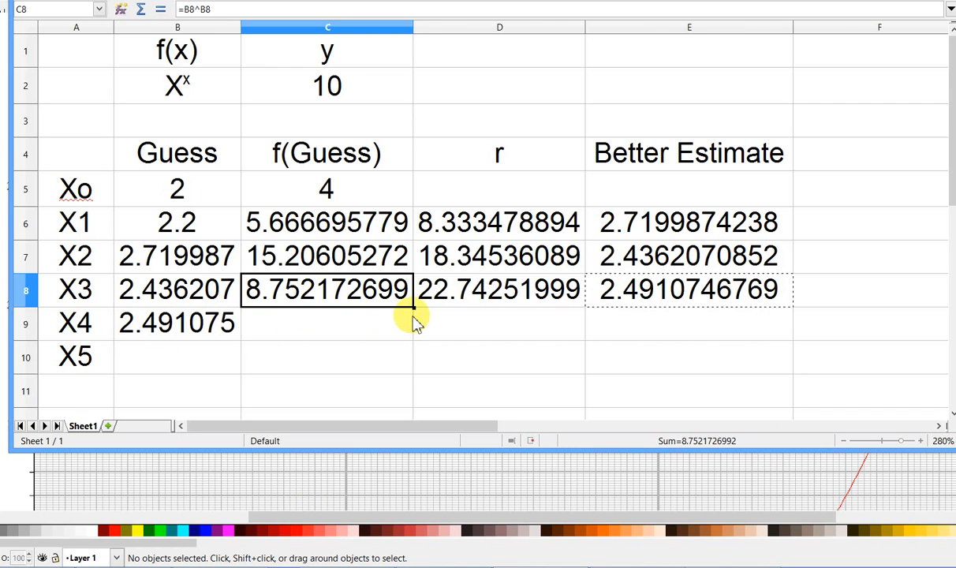
left_click_drag(412, 309, 403, 353)
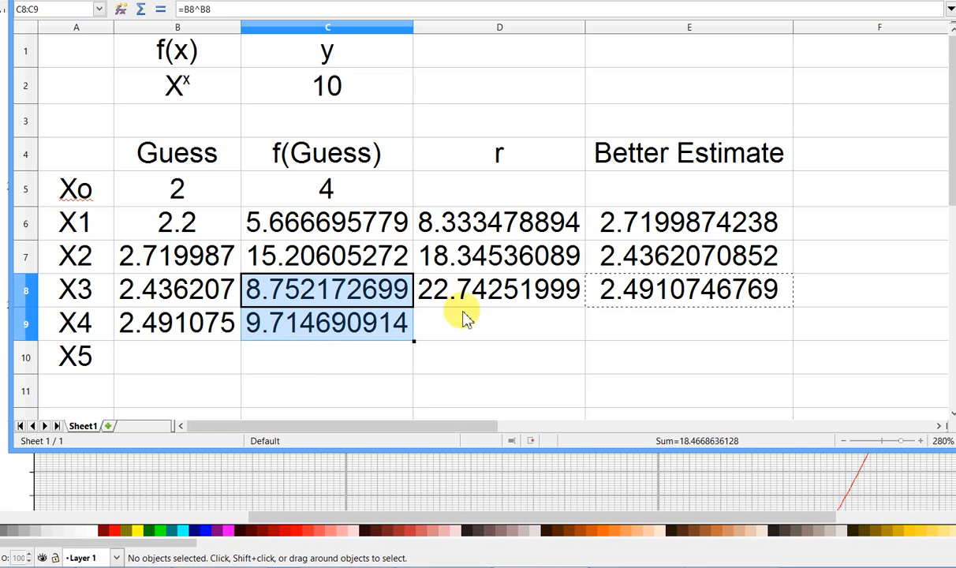
left_click(462, 286)
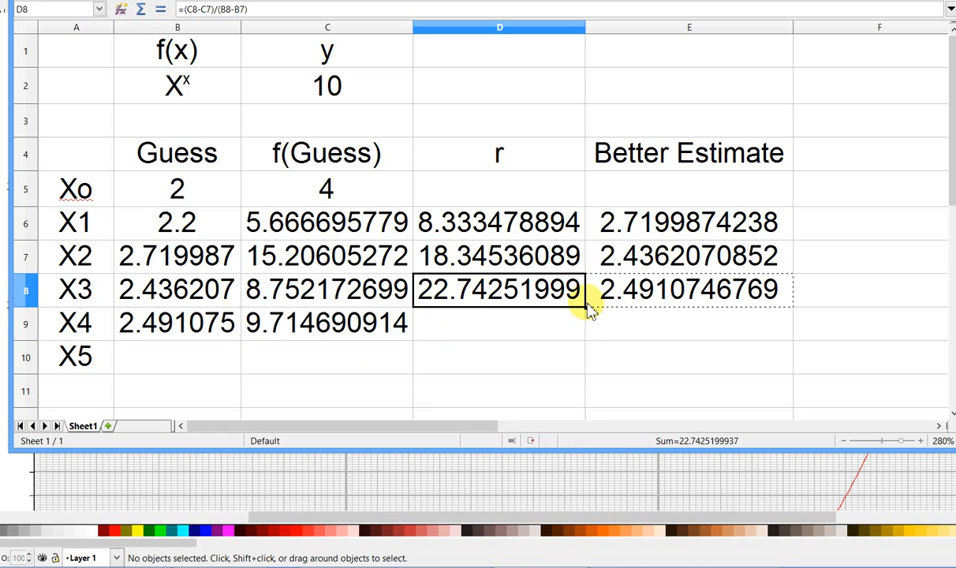
left_click_drag(588, 319, 582, 327)
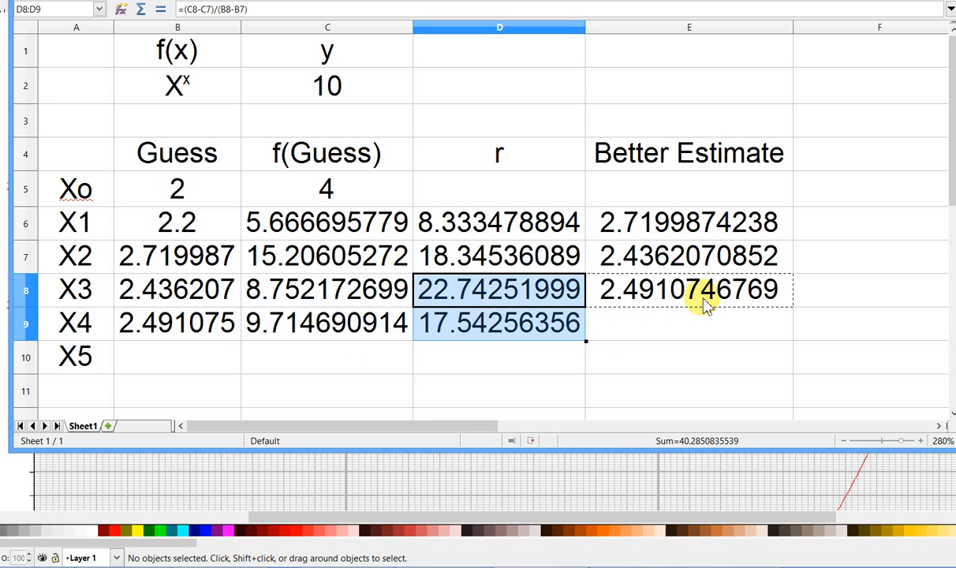
left_click(669, 291)
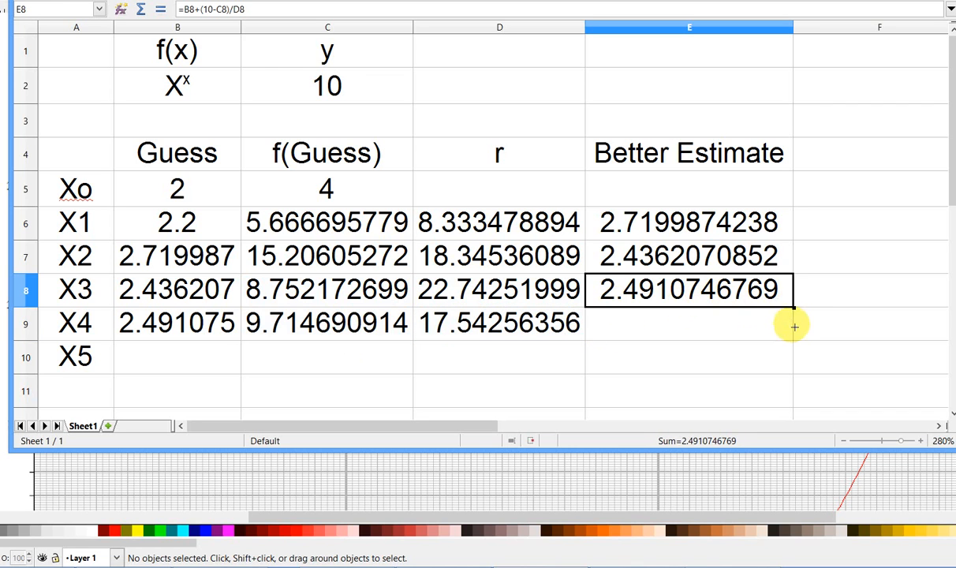
left_click_drag(794, 327, 794, 325)
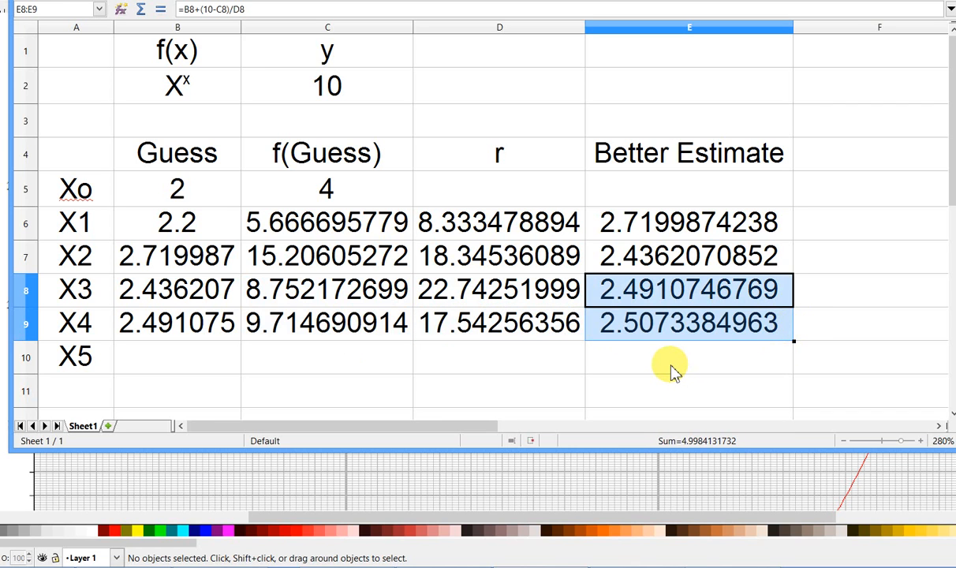
- Copy the X4 row's better estimate from E9 into B10 as a number only, as the X5 guess
left_click(673, 322)
right_click(672, 322)
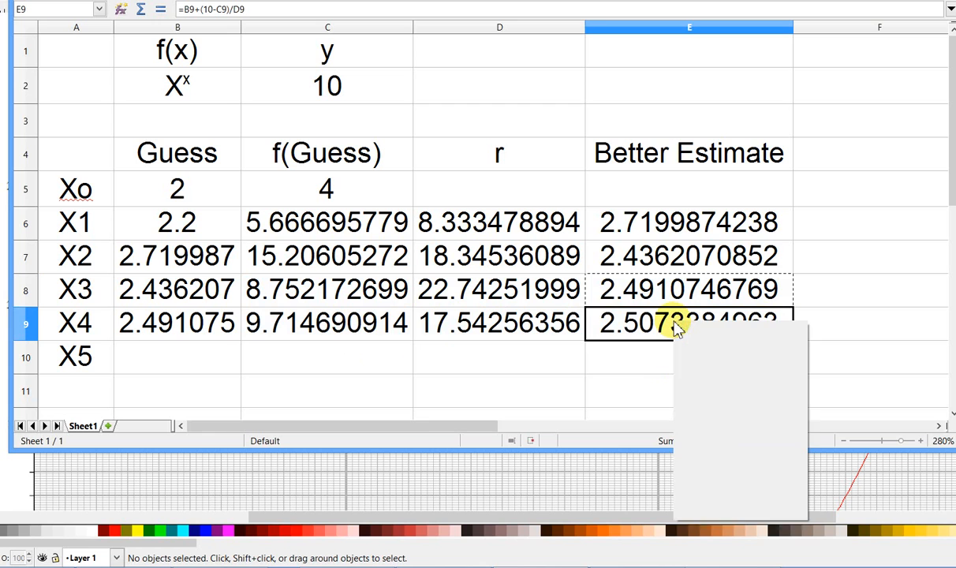
left_click(628, 334)
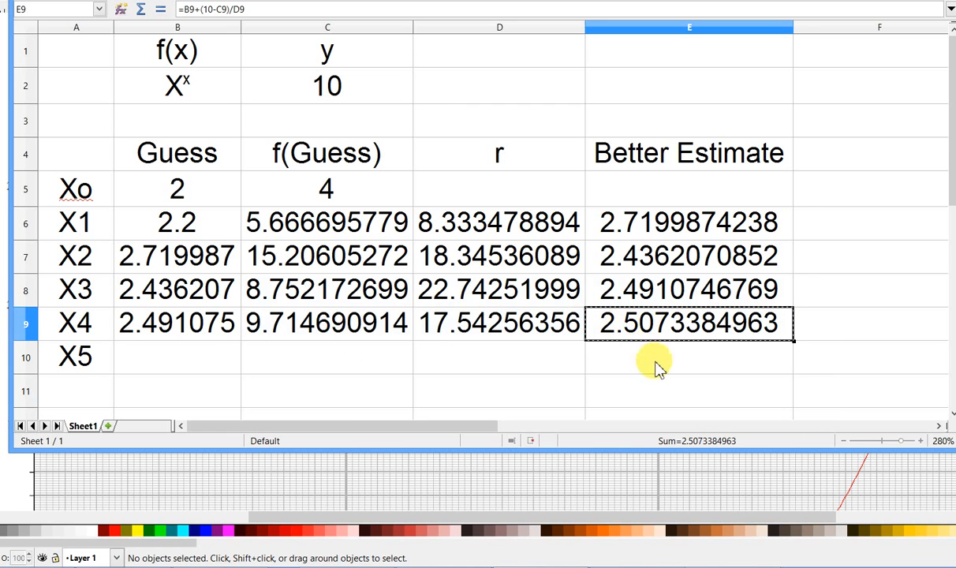
key("ctrl+c")
right_click(194, 351)
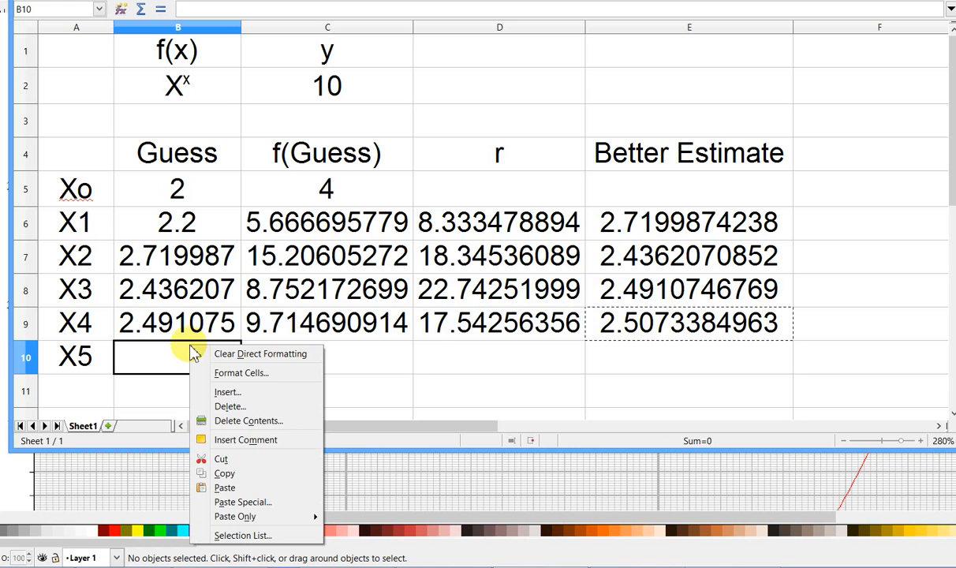
mouse_move(273, 517)
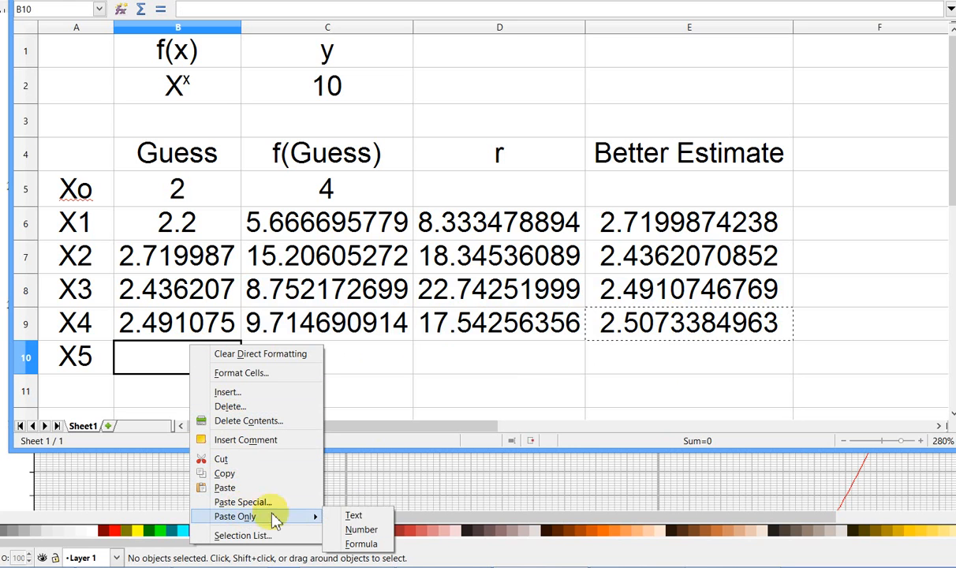
left_click(361, 530)
- Fill the f(Guess), r and better-estimate formulas from C9, D9 and E9 down to row 10 for X5
left_click(351, 320)
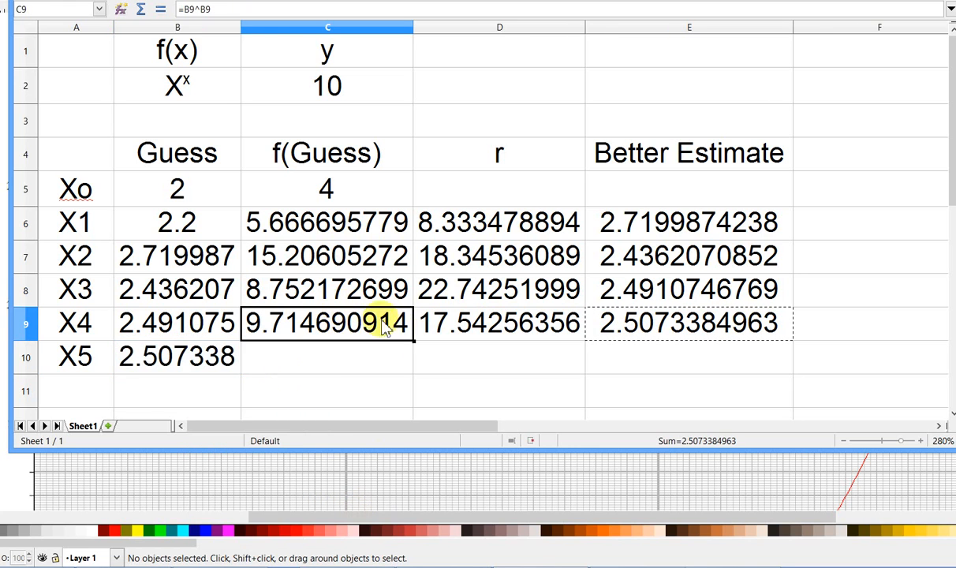
left_click_drag(414, 343, 410, 365)
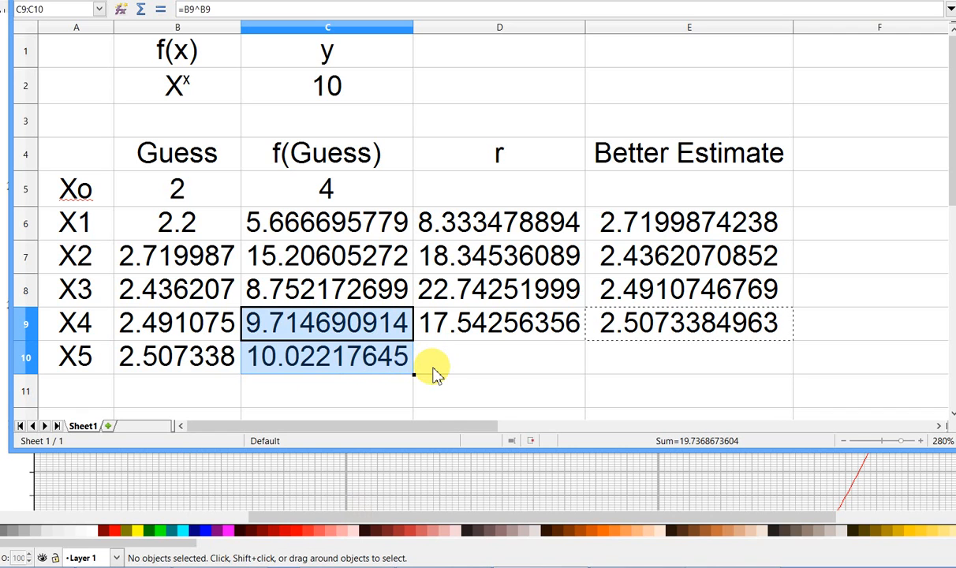
left_click(543, 331)
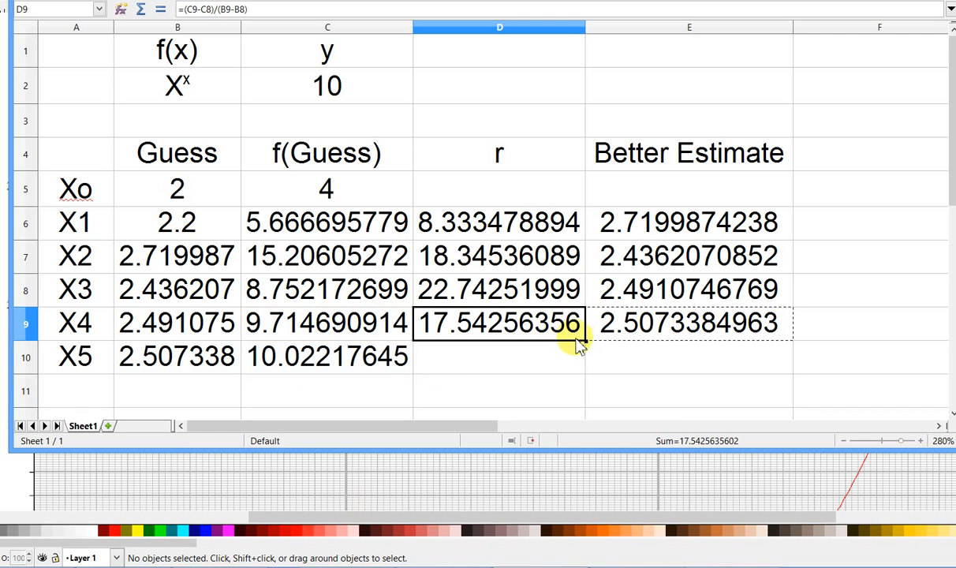
left_click_drag(588, 353, 582, 360)
left_click(641, 320)
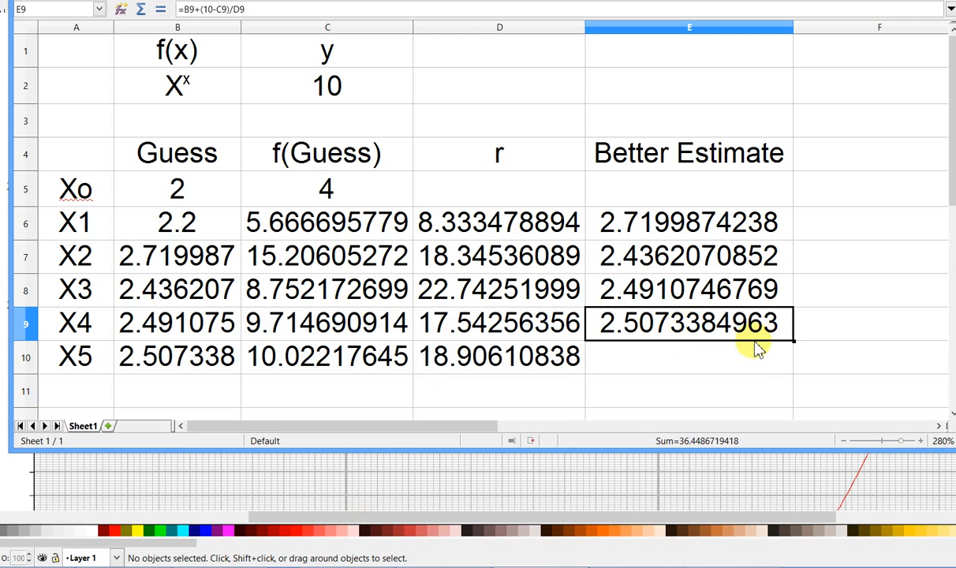
left_click_drag(797, 342, 776, 375)
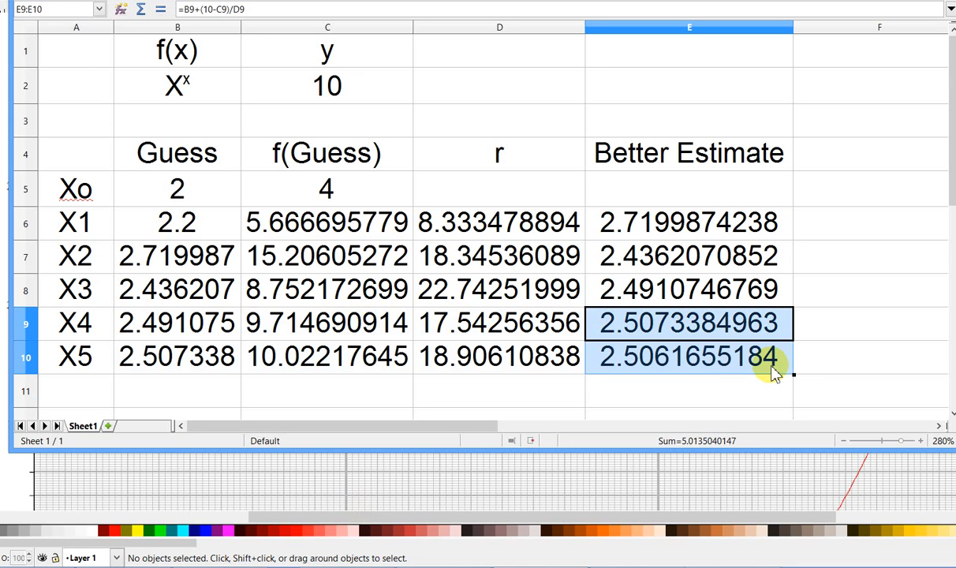
left_click(951, 412)
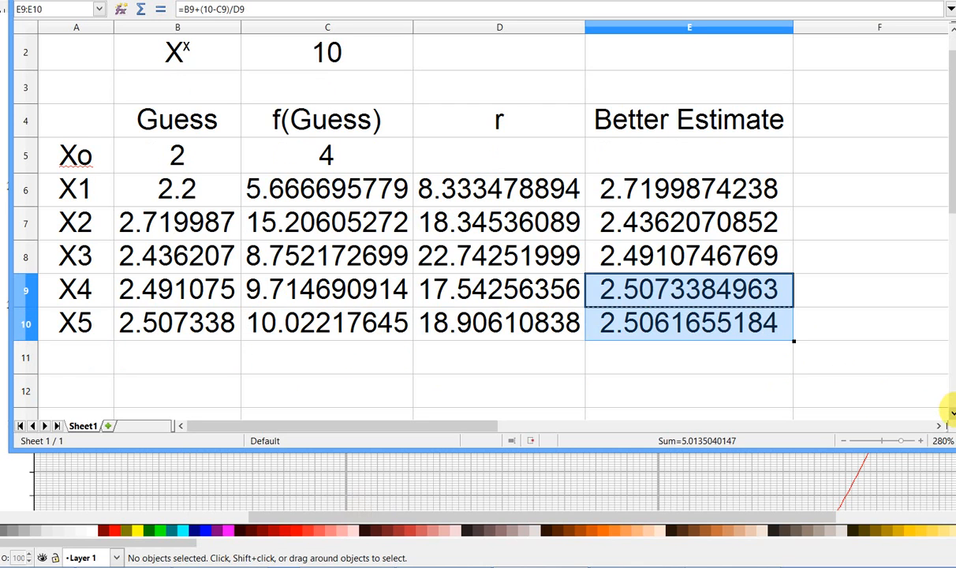
- Extend the iteration labels from X5 in A10 down to A12, adding X6 and X7
left_click(951, 412)
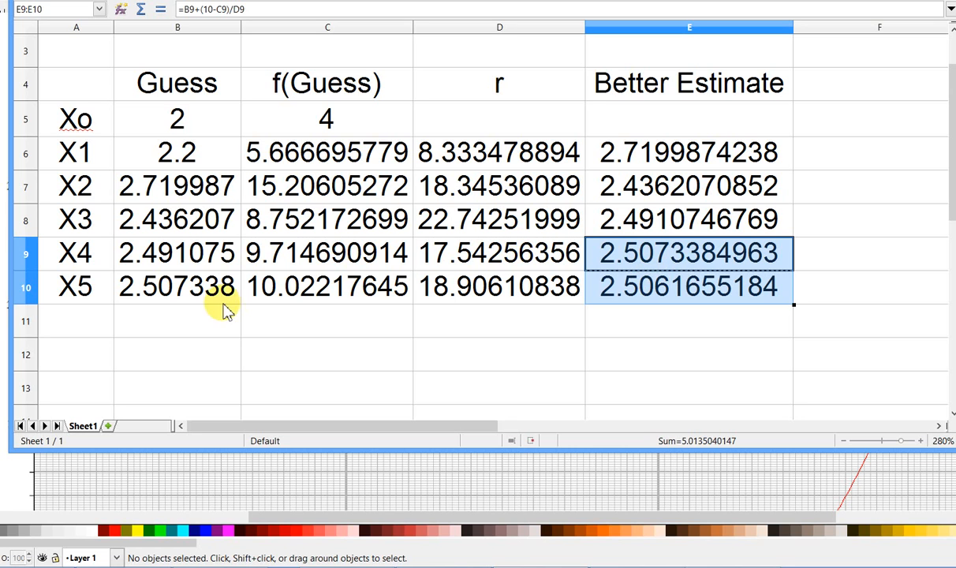
left_click(75, 276)
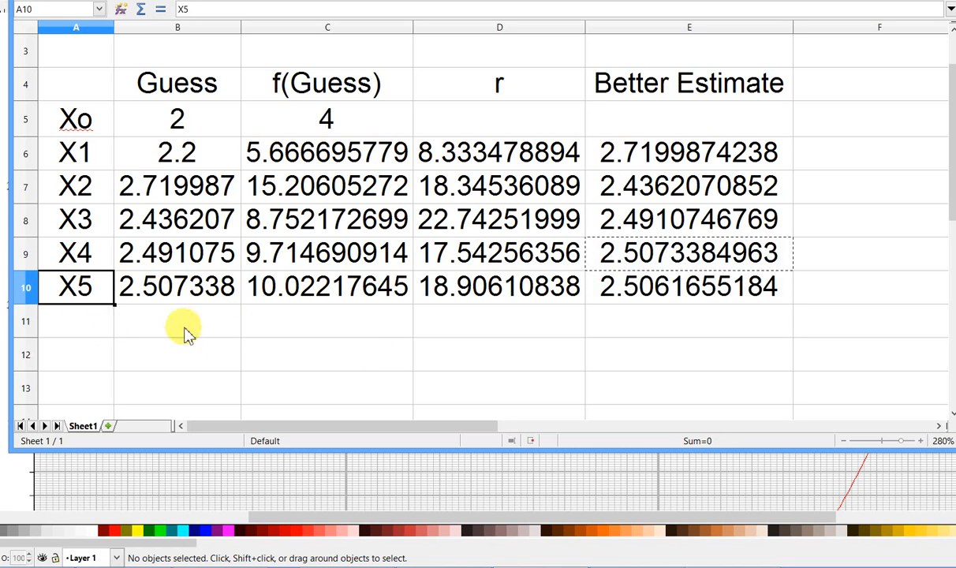
left_click_drag(115, 305, 109, 367)
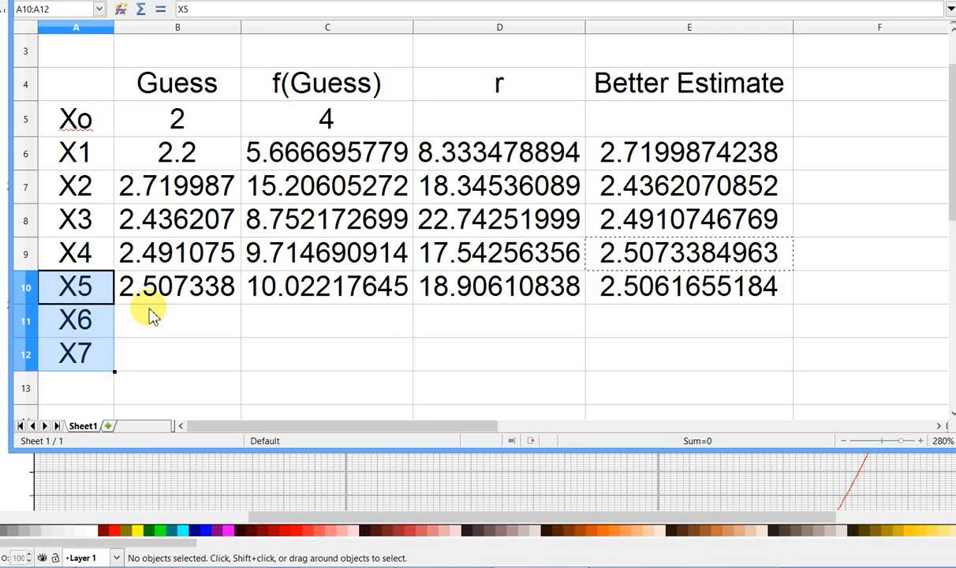
- Copy the X5 row's better estimate from E10 into B11 as a number only, as the X6 guess, and turn off future overwrite warnings
left_click(153, 314)
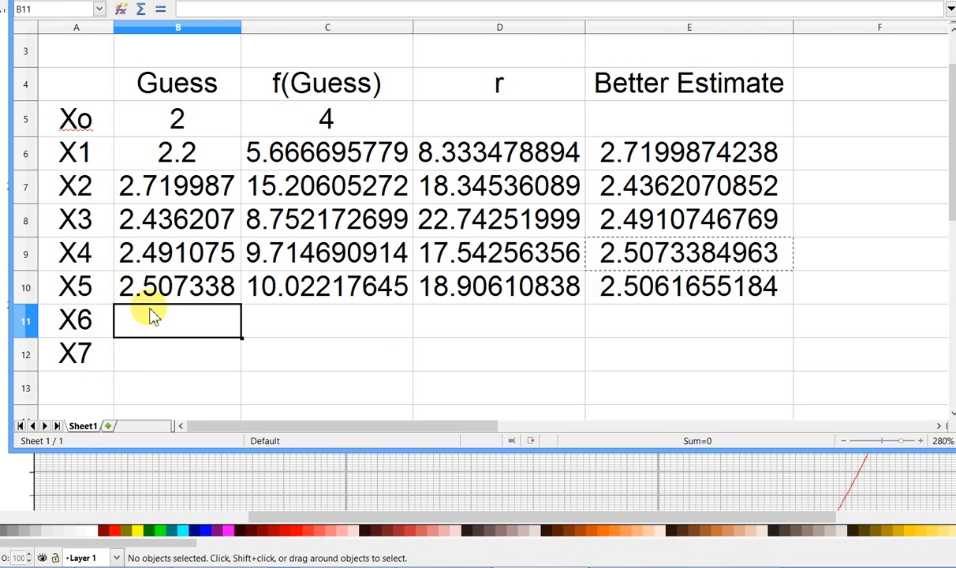
left_click(629, 298)
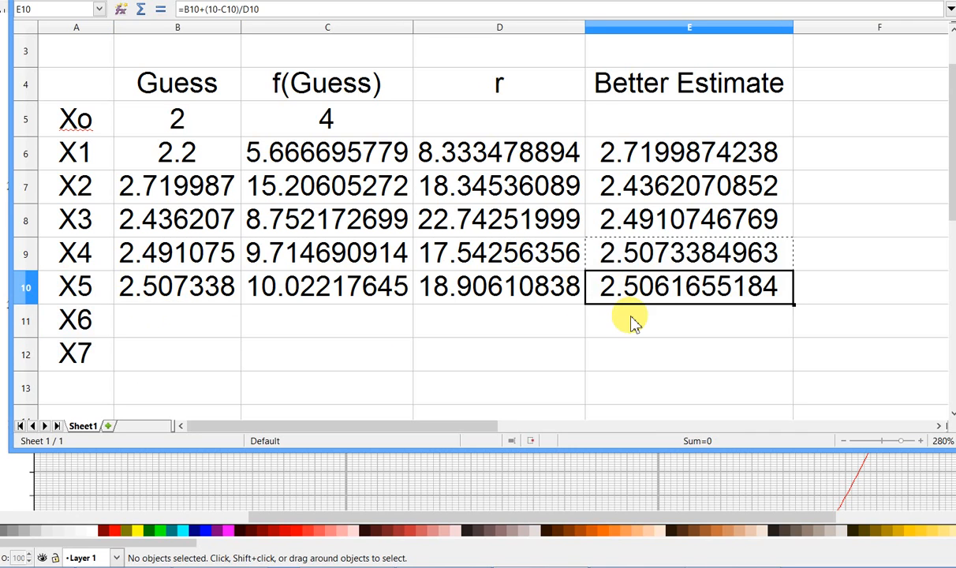
key("ctrl+c")
left_click(201, 325)
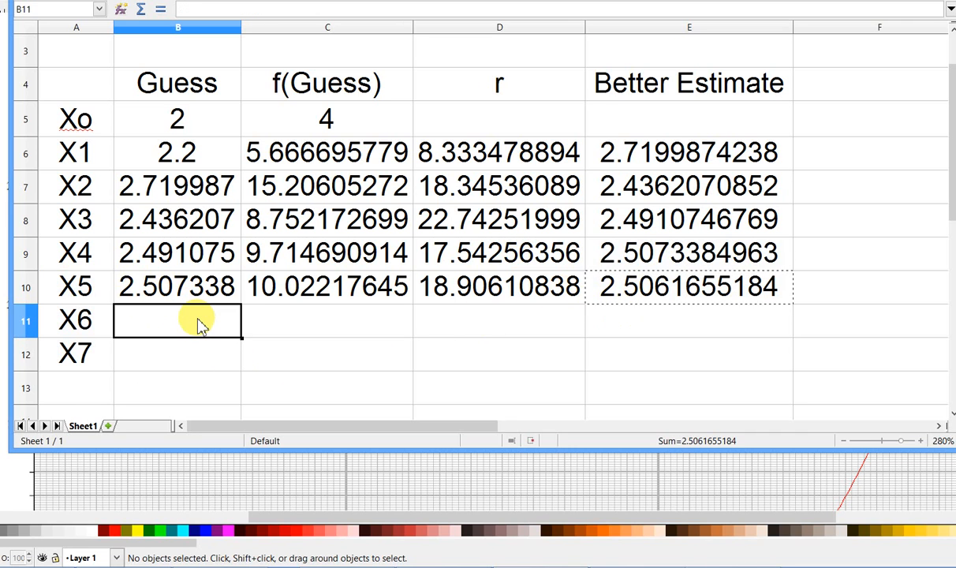
key("ctrl+v")
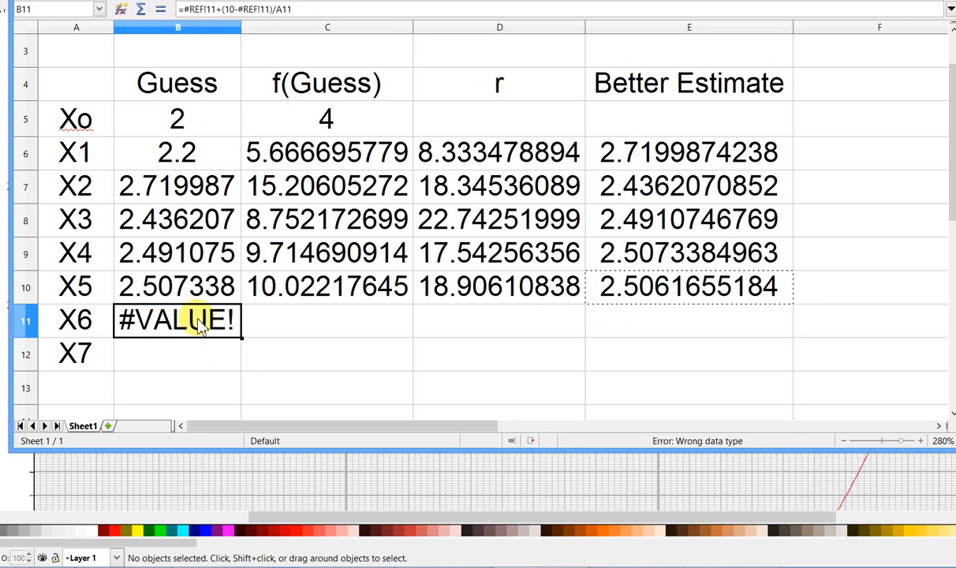
right_click(198, 319)
mouse_move(288, 490)
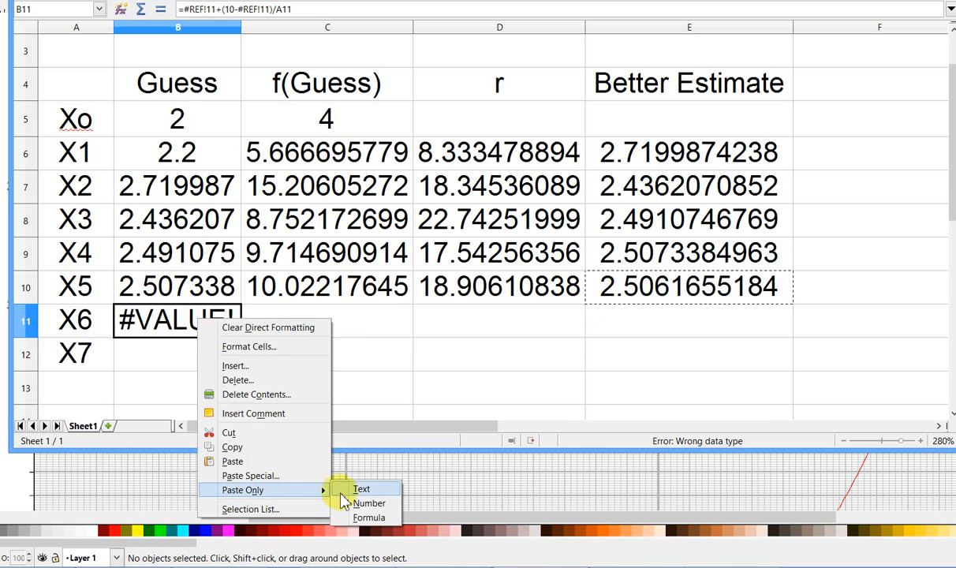
left_click(369, 503)
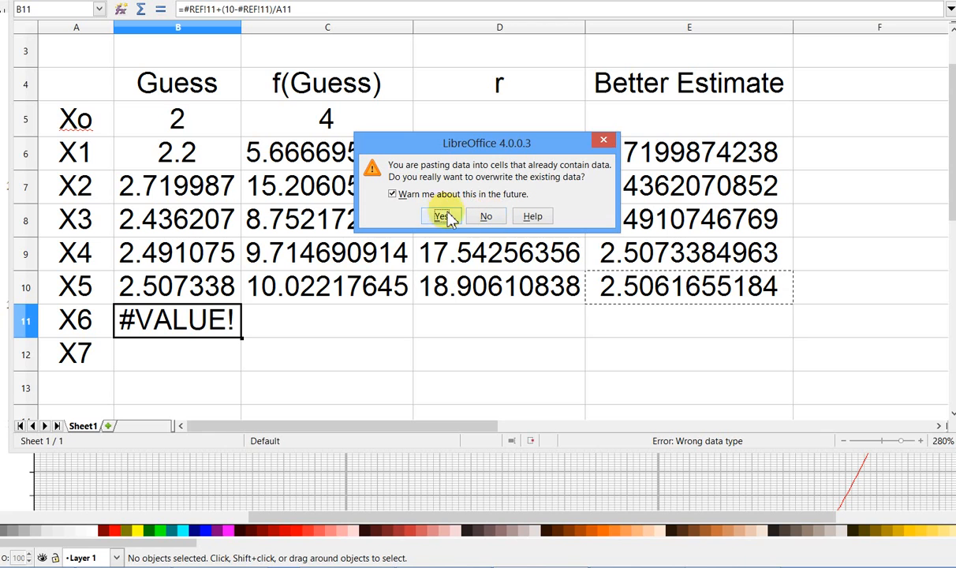
left_click(393, 194)
left_click(440, 217)
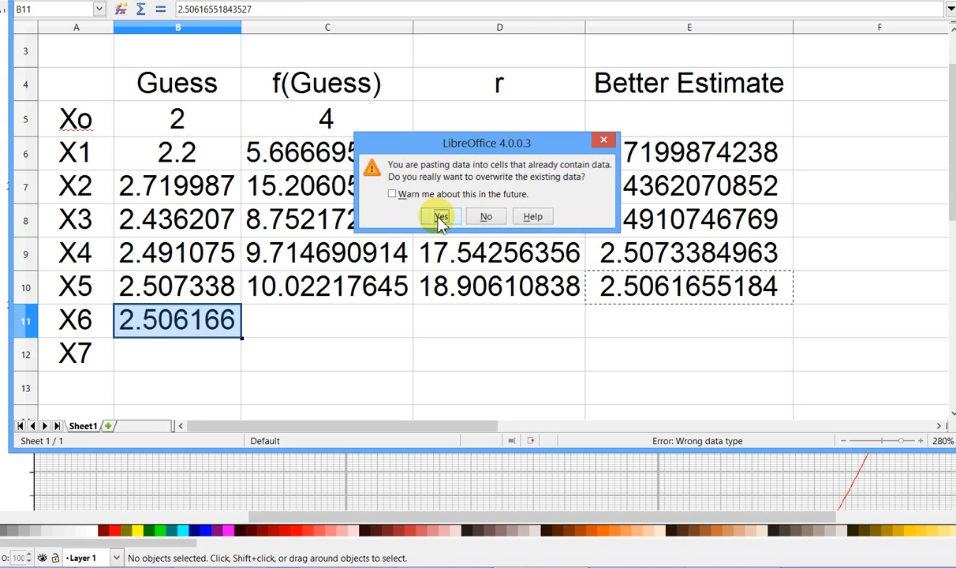
- Fill the f(Guess), r and better-estimate formulas from C10, D10 and E10 down to row 11 for X6
left_click(371, 286)
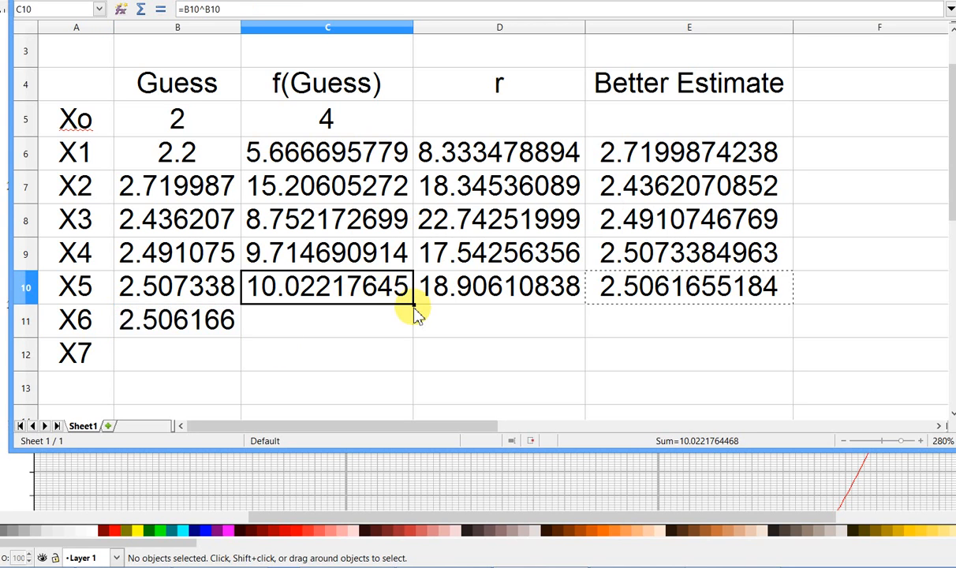
mouse_move(412, 304)
left_mouse_down()
mouse_move(405, 321)
mouse_move(416, 325)
left_mouse_up()
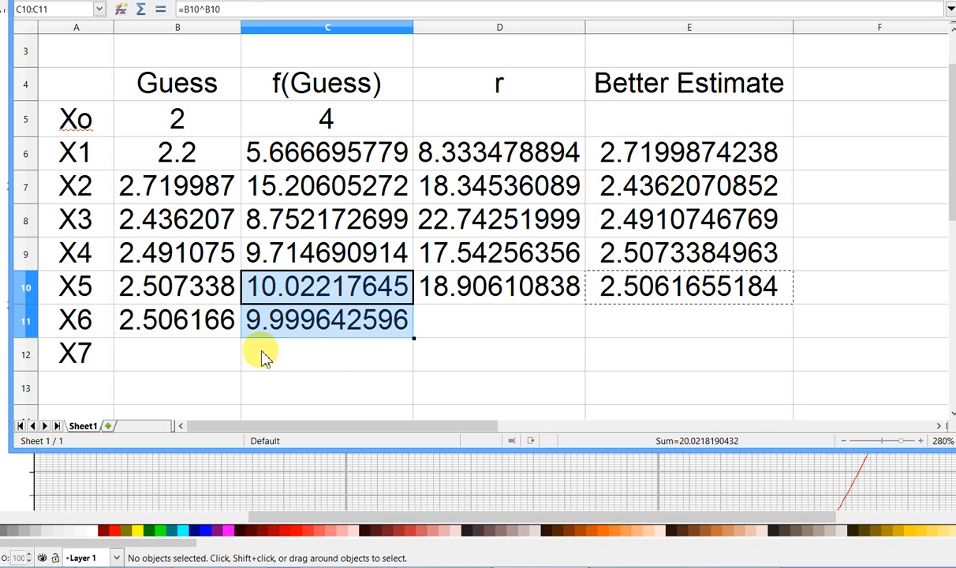
left_click(560, 304)
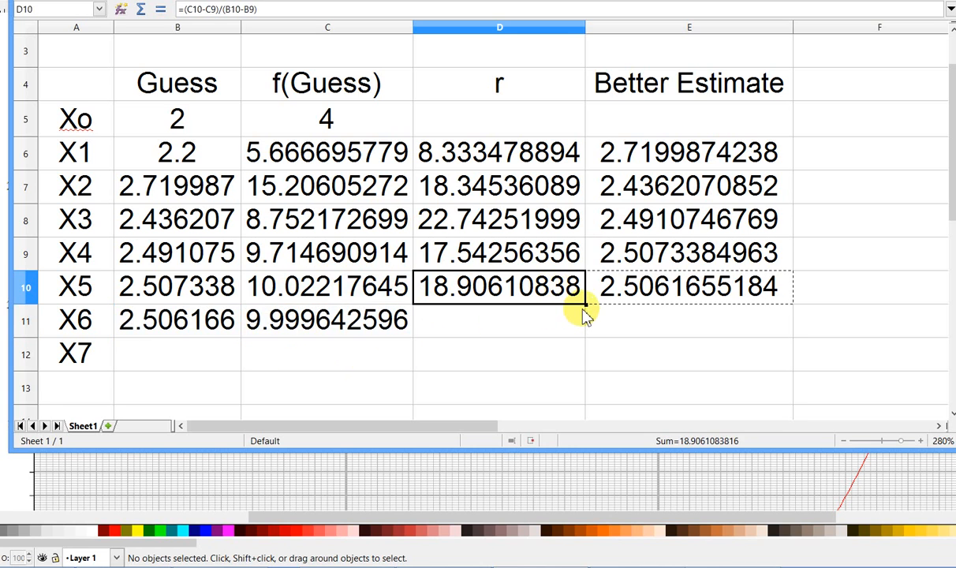
left_click_drag(585, 306, 604, 329)
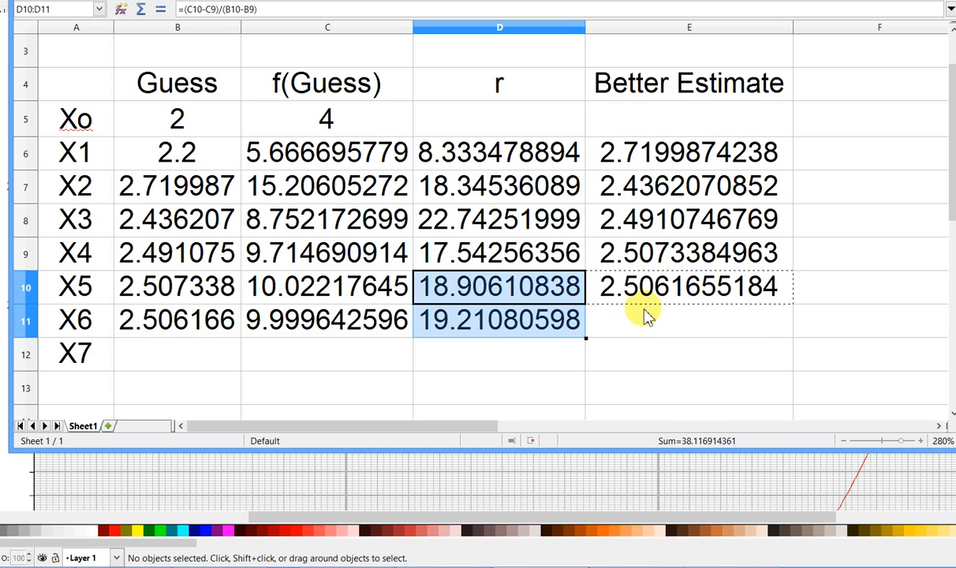
left_click(683, 298)
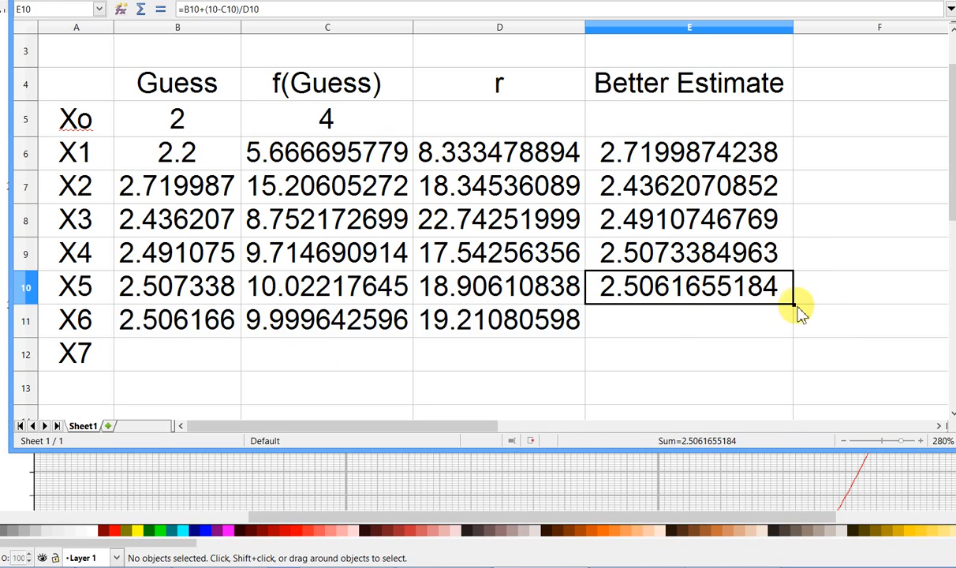
left_click_drag(796, 306, 796, 330)
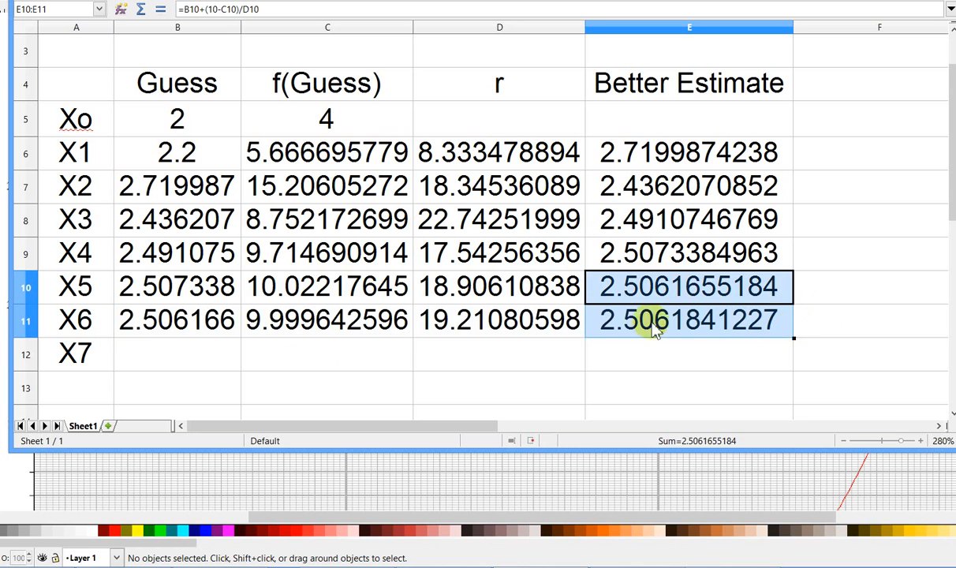
- Copy the X6 row's better estimate from E11 into B12 as a number only, as the X7 guess
key("ctrl+c")
left_click(663, 332)
right_click(662, 331)
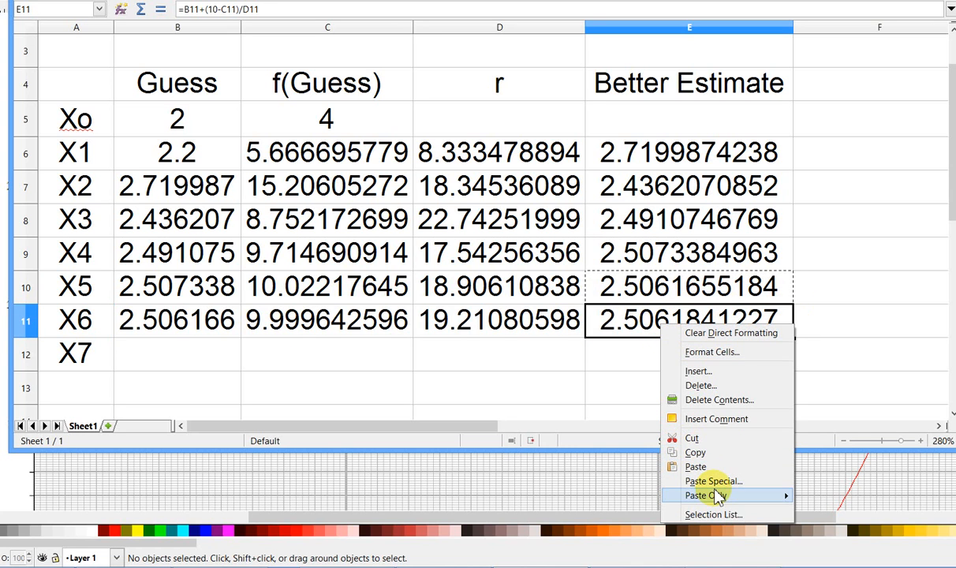
left_click(587, 397)
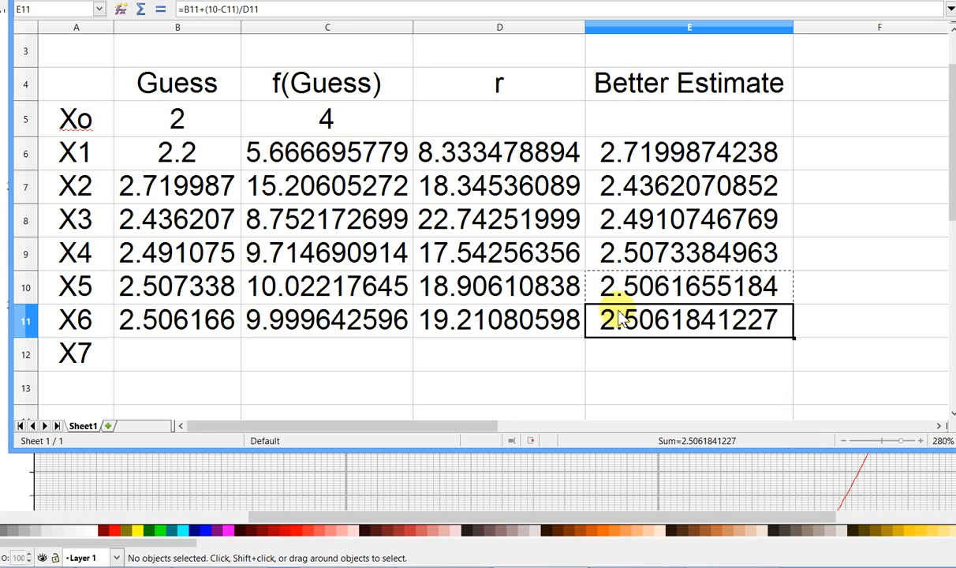
key("ctrl+c")
left_click(169, 355)
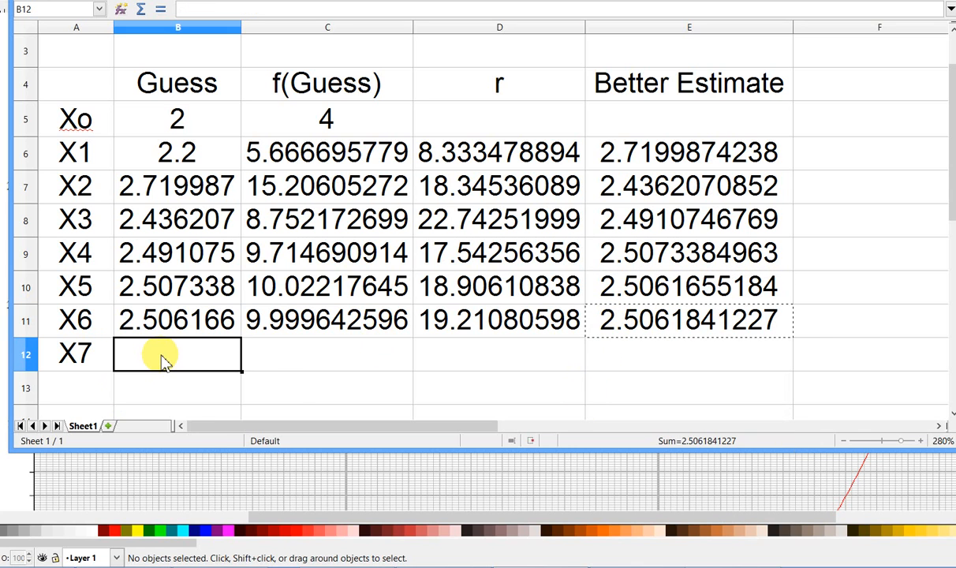
right_click(165, 356)
mouse_move(239, 527)
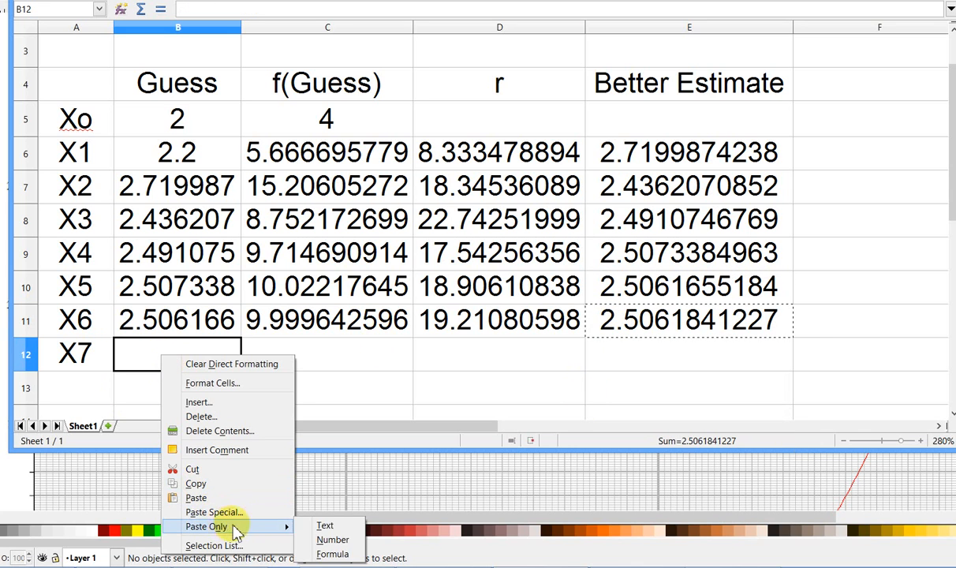
left_click(329, 539)
- Fill the f(Guess), r and better-estimate formulas from C11, D11 and E11 down to row 12 for X7
left_click(404, 327)
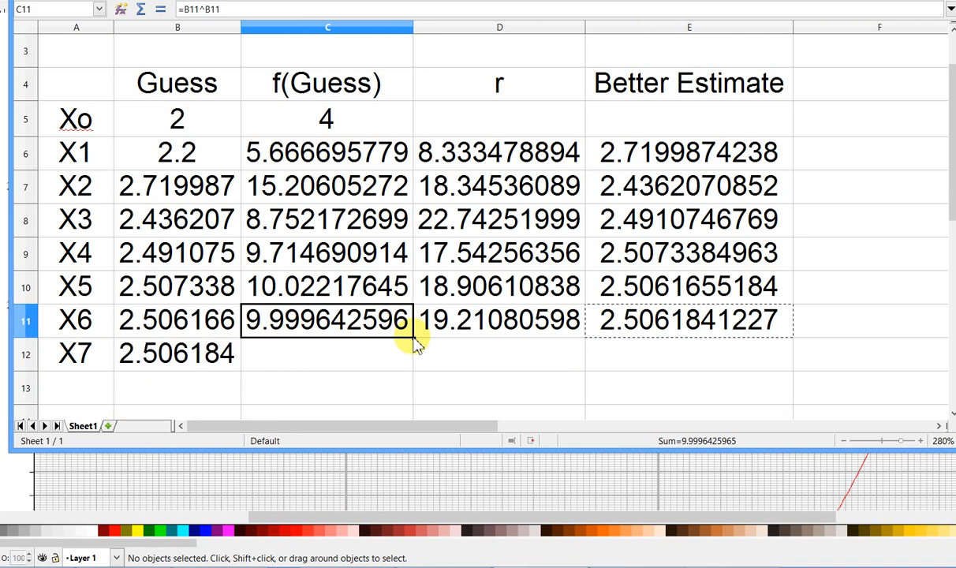
left_click_drag(418, 347, 418, 363)
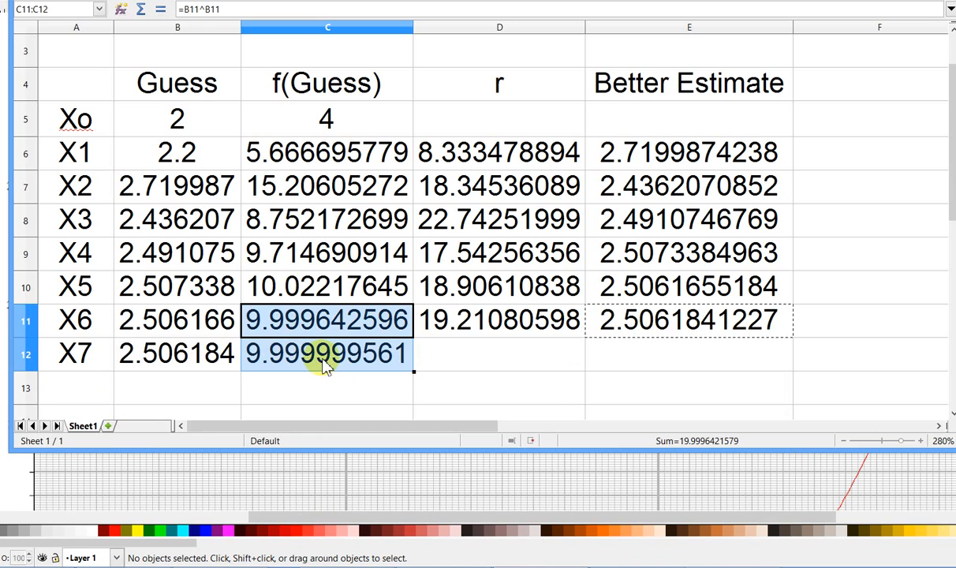
left_click(485, 325)
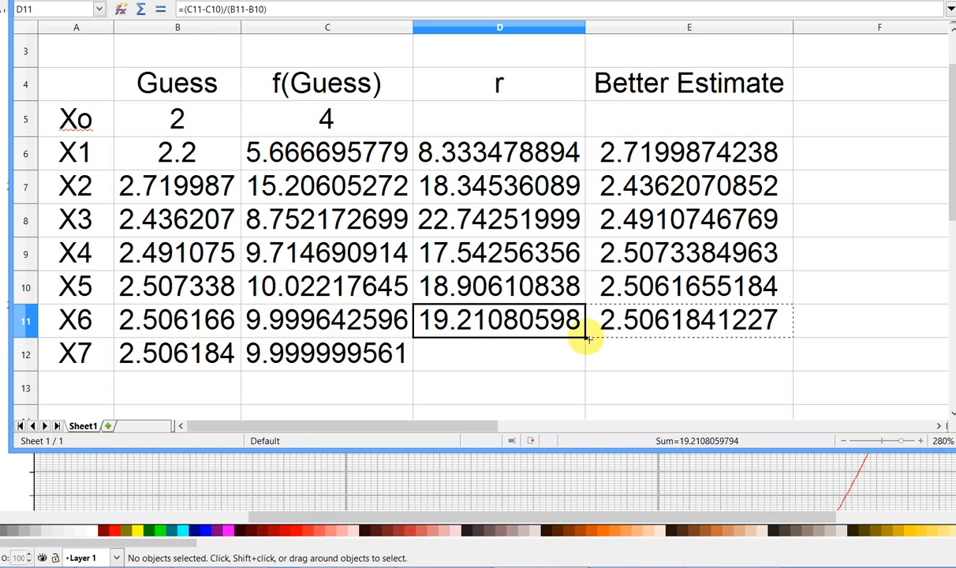
left_click_drag(587, 354, 641, 355)
left_click(631, 341)
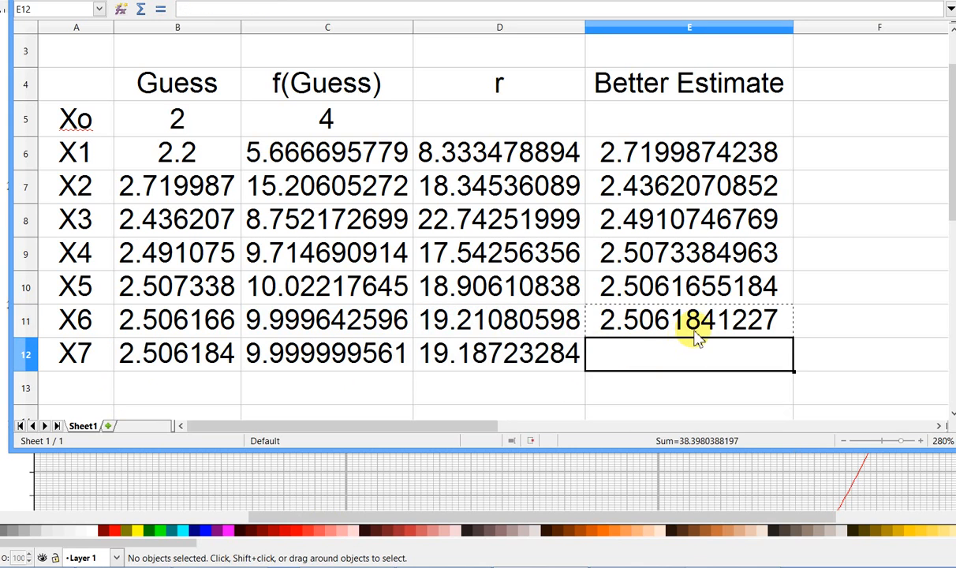
left_click(721, 330)
left_click_drag(795, 339, 796, 362)
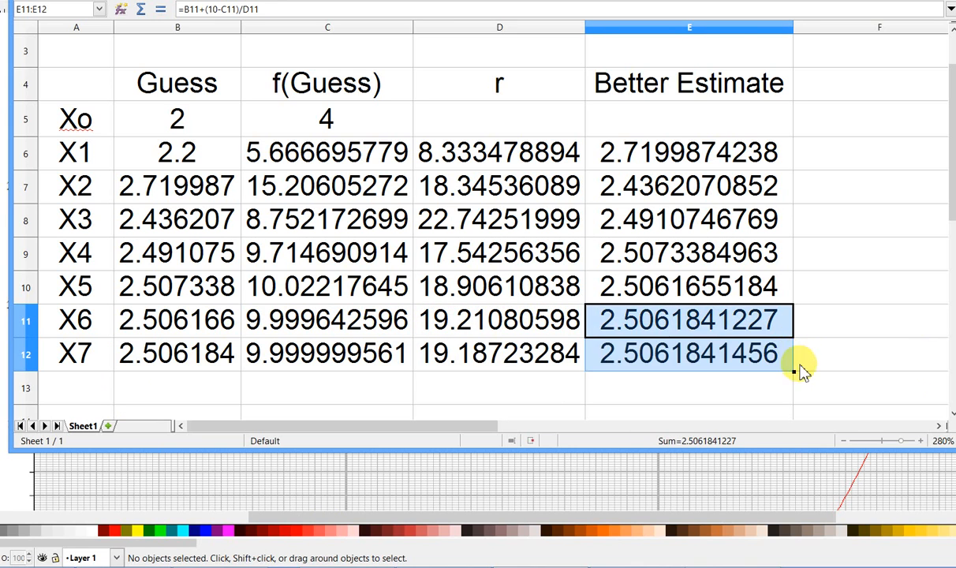
- Compare the X6 and X7 better estimates in E11 and E12 digit by digit to judge the convergence
left_click(952, 412)
left_click(952, 412)
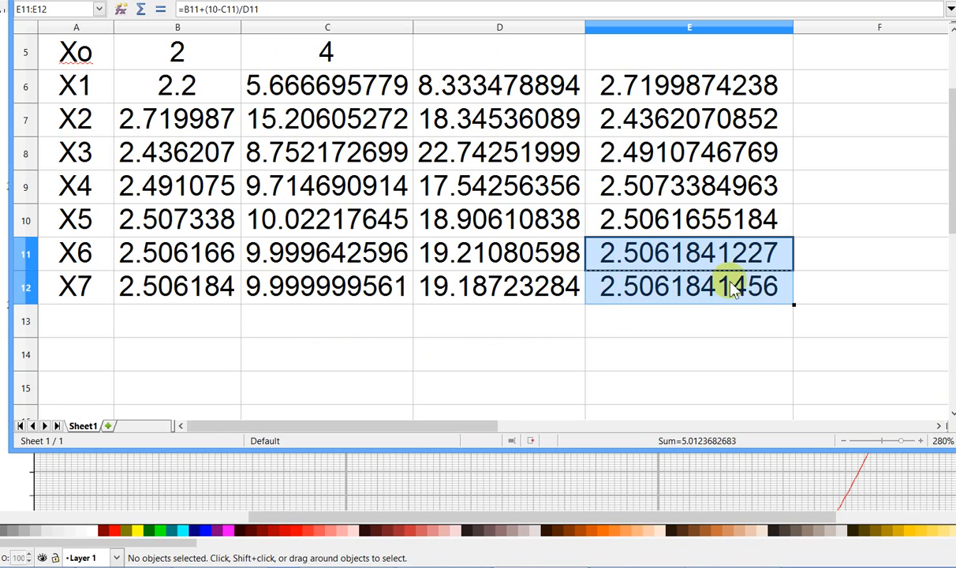
key("ctrl+s")
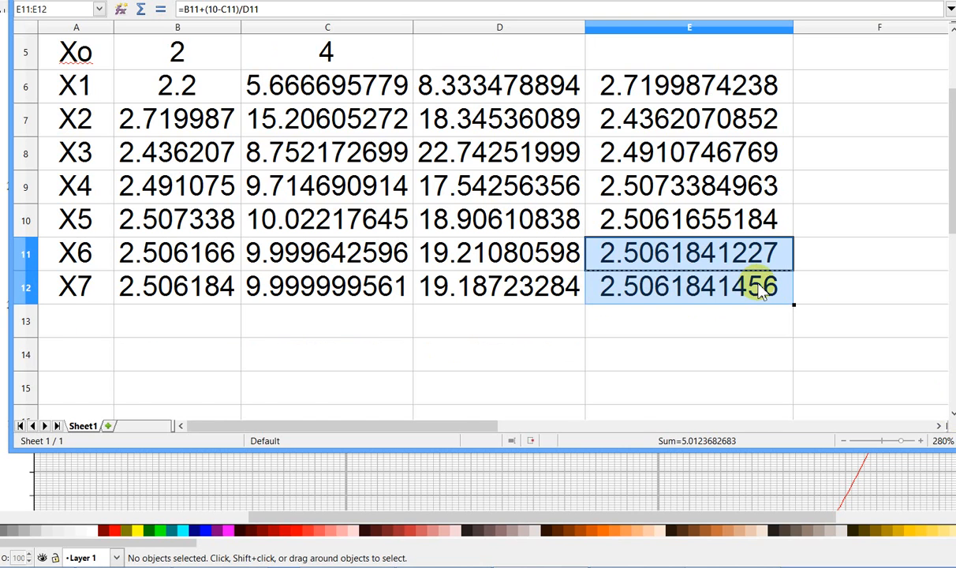
scroll(710, 260, "up", 2)
scroll(747, 309, "down", 3)
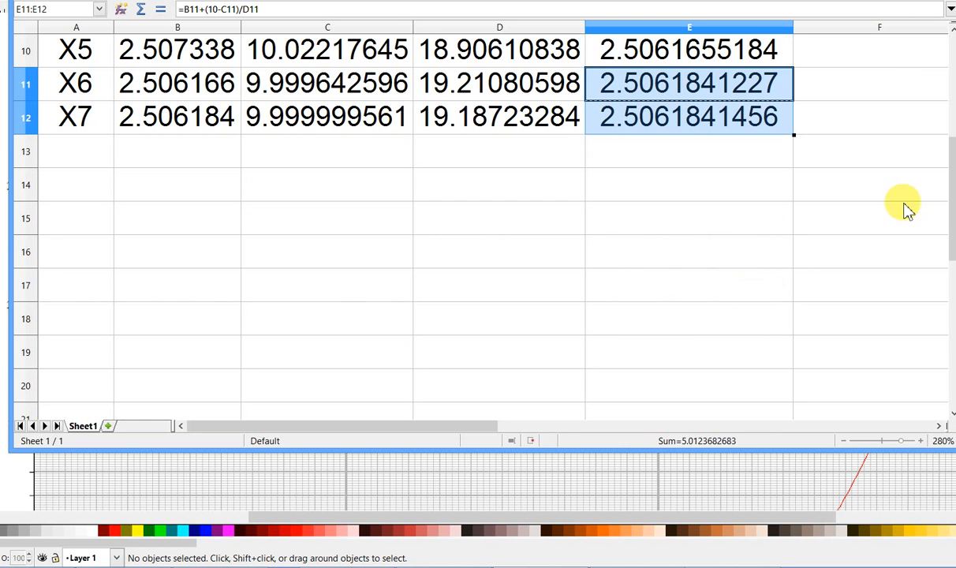
scroll(950, 28, "up", 4)
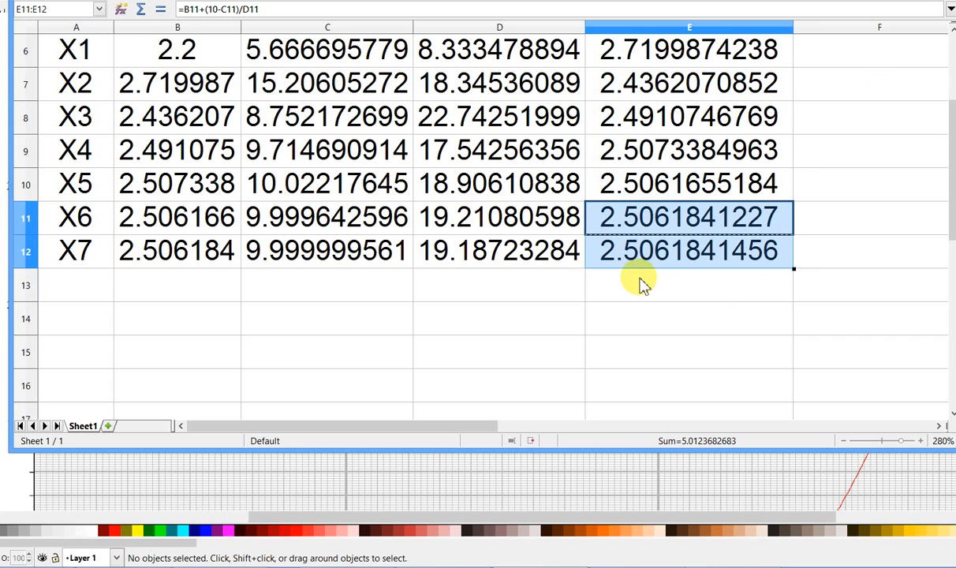
left_click(641, 282)
left_click(632, 219)
left_click(641, 257)
left_click(634, 218)
left_click(641, 251)
left_click(634, 217)
left_click(648, 254)
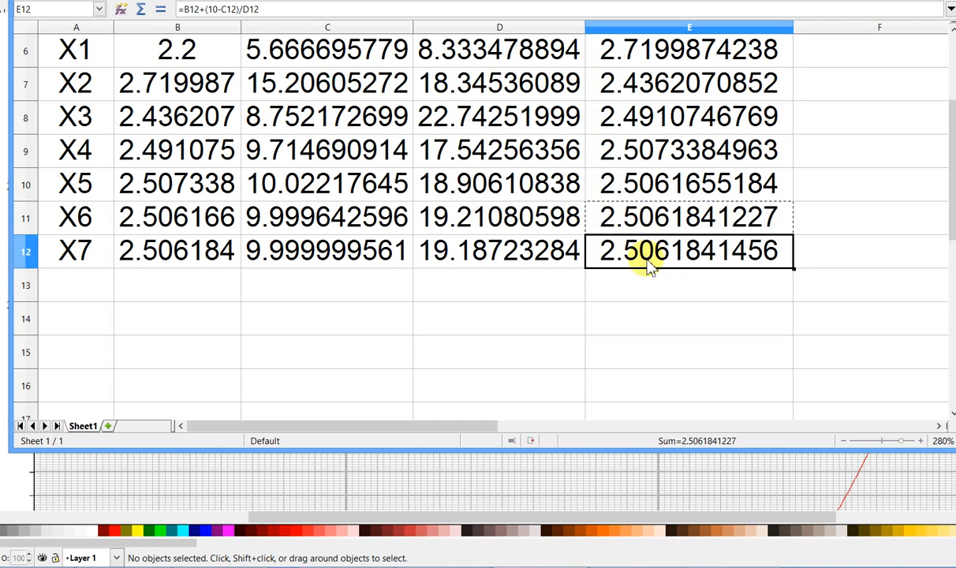
left_click(640, 216)
key("ctrl+c")
left_click(651, 250)
left_click(655, 218)
left_click(657, 255)
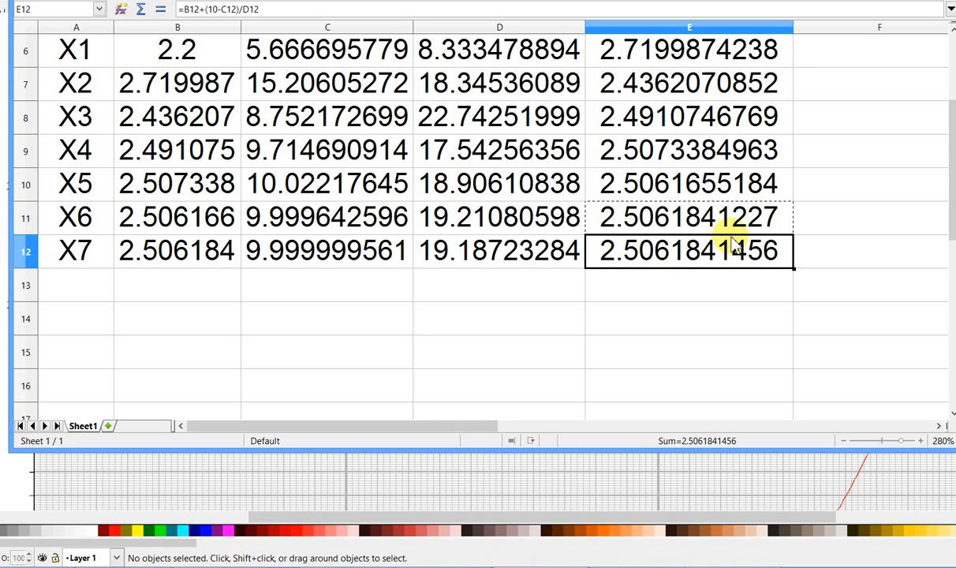
- Extend the iteration labels from X7 in A12 down to A13, adding X8
left_click(97, 264)
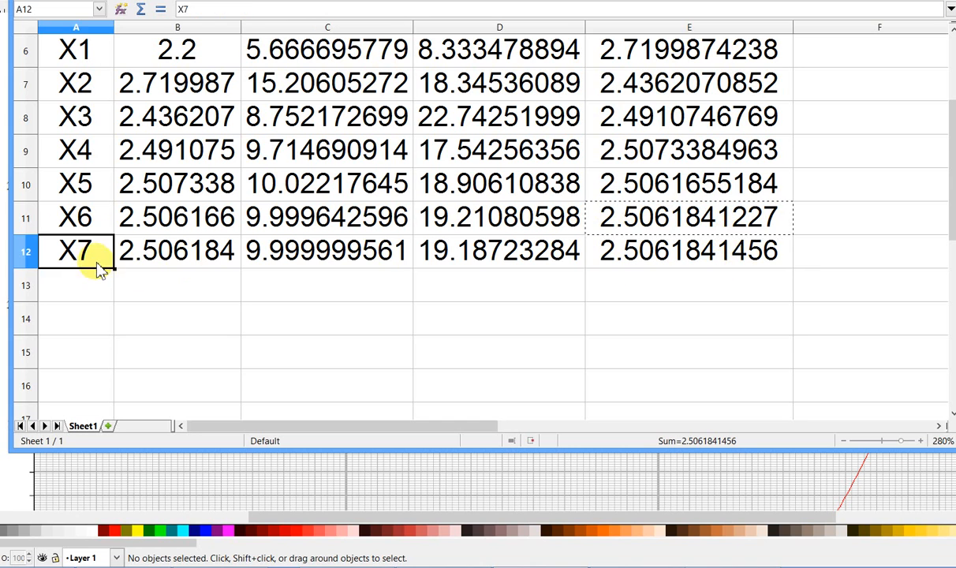
left_click_drag(114, 269, 115, 293)
left_click(224, 288)
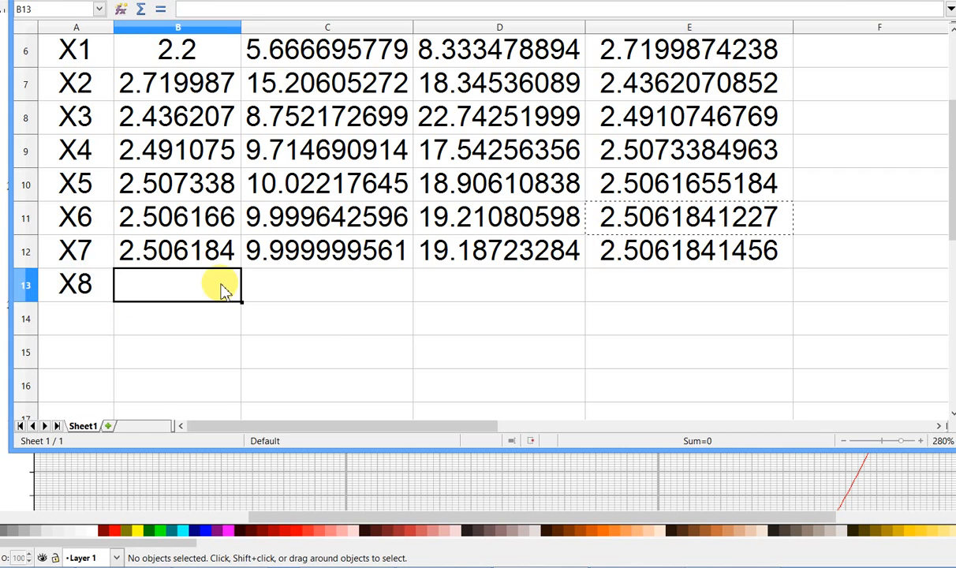
- Copy the X7 row's better estimate from E12 into B13 as a number only, as the X8 guess
right_click(624, 244)
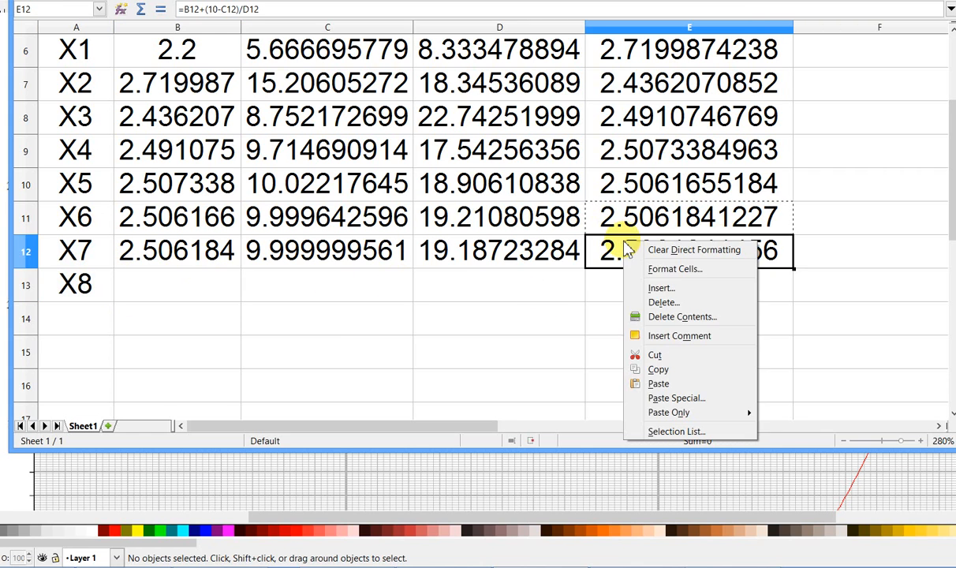
left_click(661, 369)
right_click(172, 286)
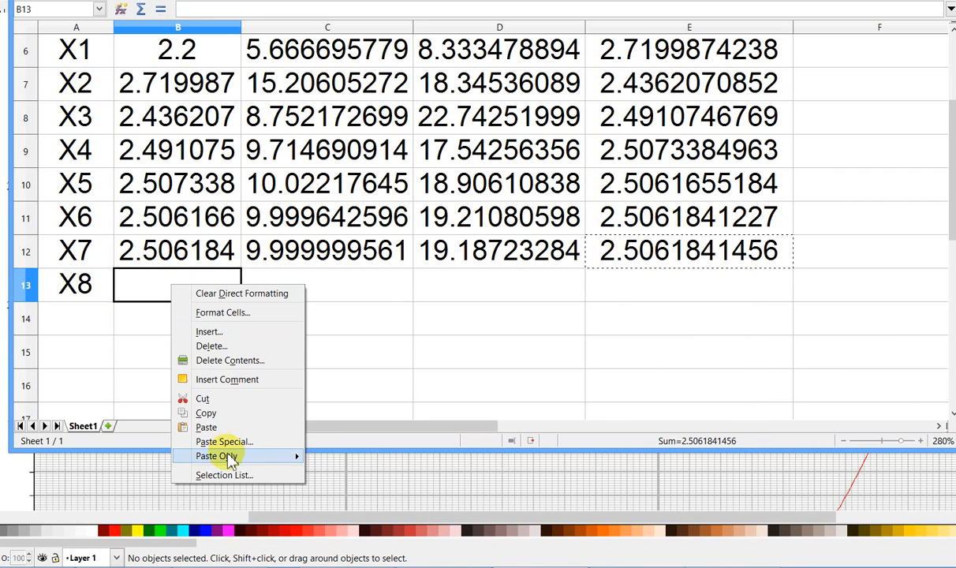
mouse_move(230, 460)
left_click(357, 475)
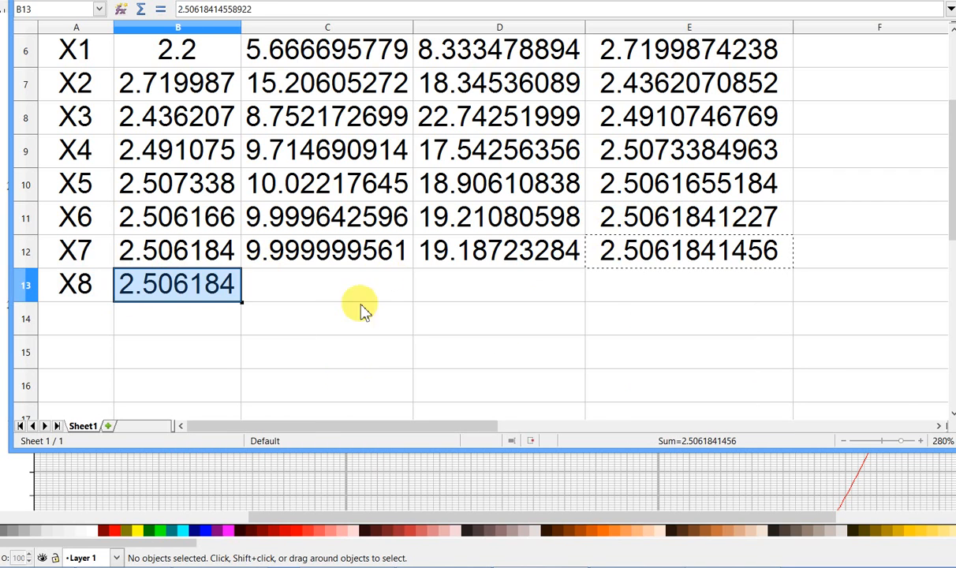
- Fill the f(Guess) formula from C12 down to C13 for X8 and widen column C to show more decimal places
left_click(395, 251)
left_click_drag(411, 268, 416, 298)
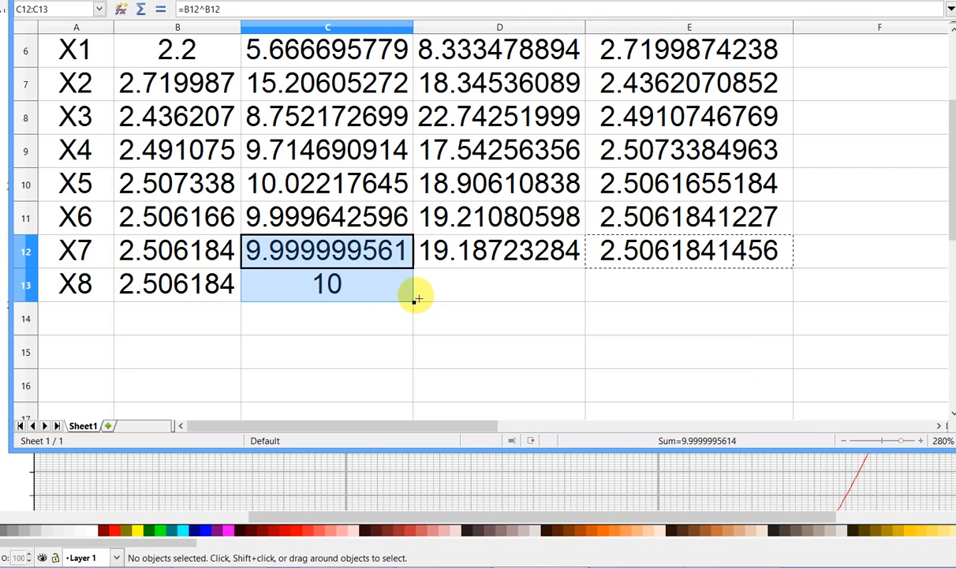
left_click(461, 297)
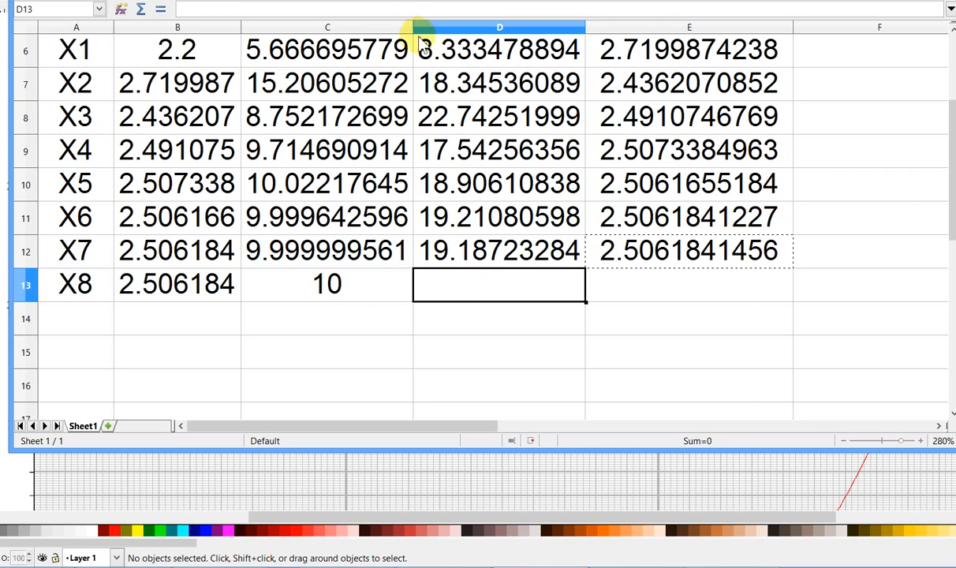
left_click_drag(414, 27, 461, 30)
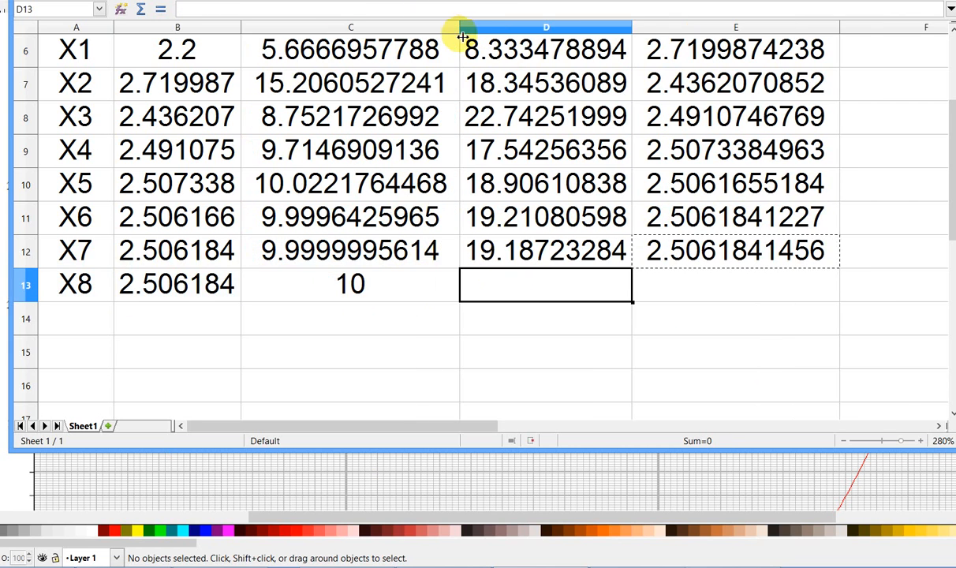
left_click(353, 296)
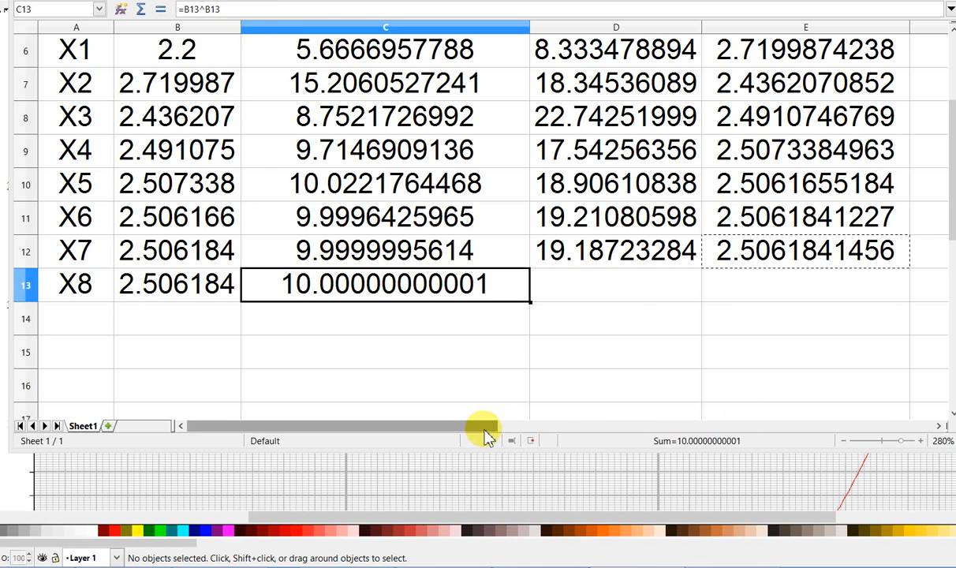
- Widen the Better Estimate column E and select the X7 estimate in E12
left_click_drag(487, 430, 654, 423)
left_click_drag(709, 26, 787, 32)
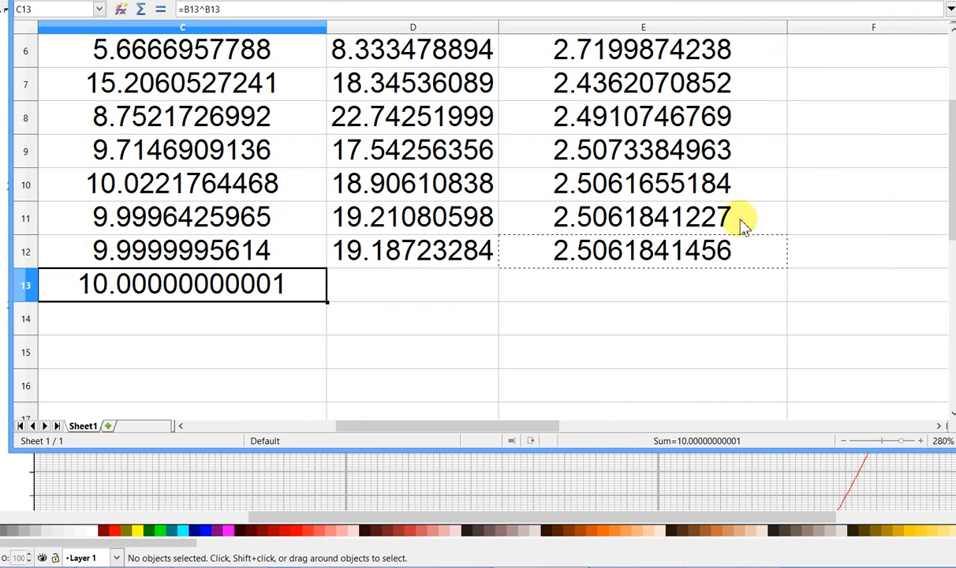
left_click(660, 254)
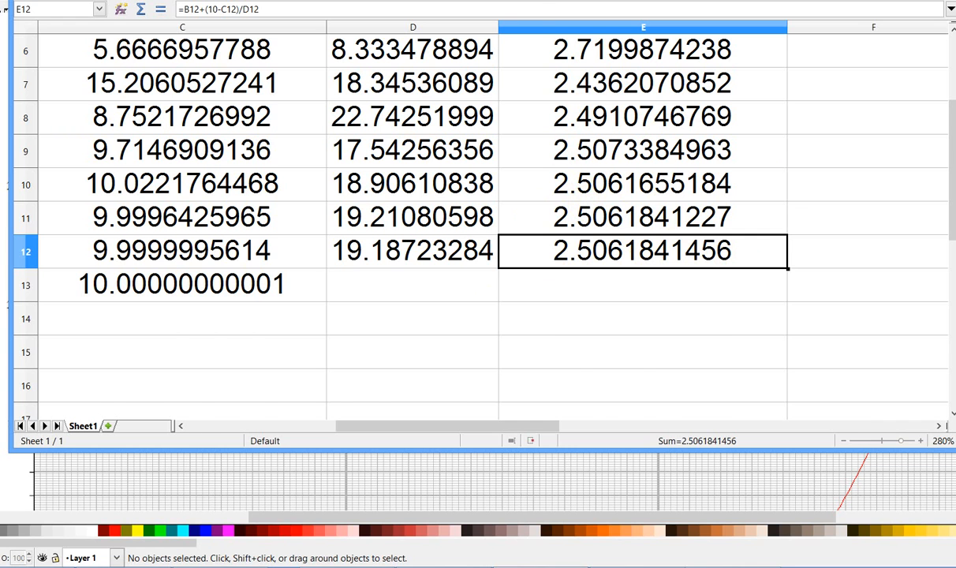
- Enlarge the spreadsheet window to show the iteration table from its headers down to the X8 row
scroll(563, 183, "up", 2)
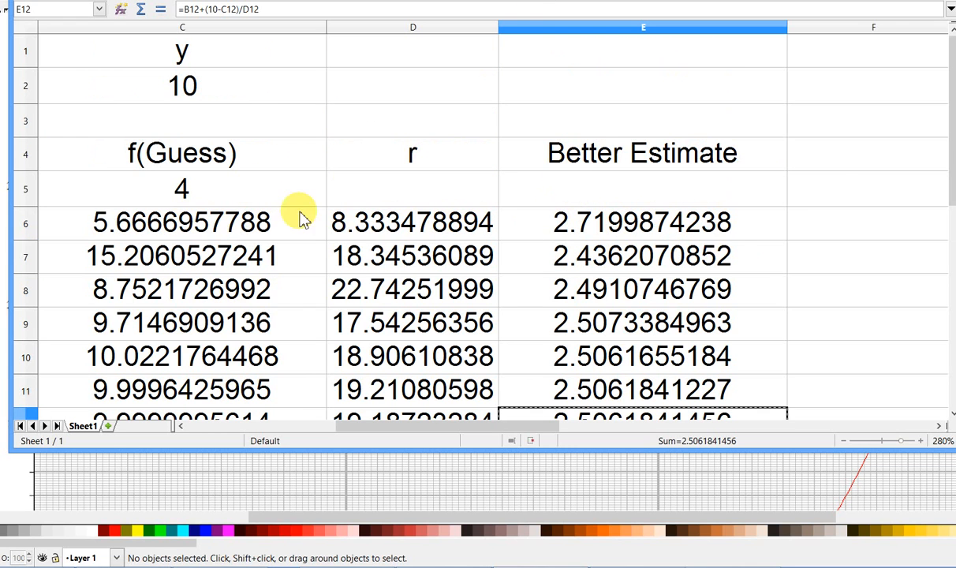
left_click_drag(529, 426, 371, 432)
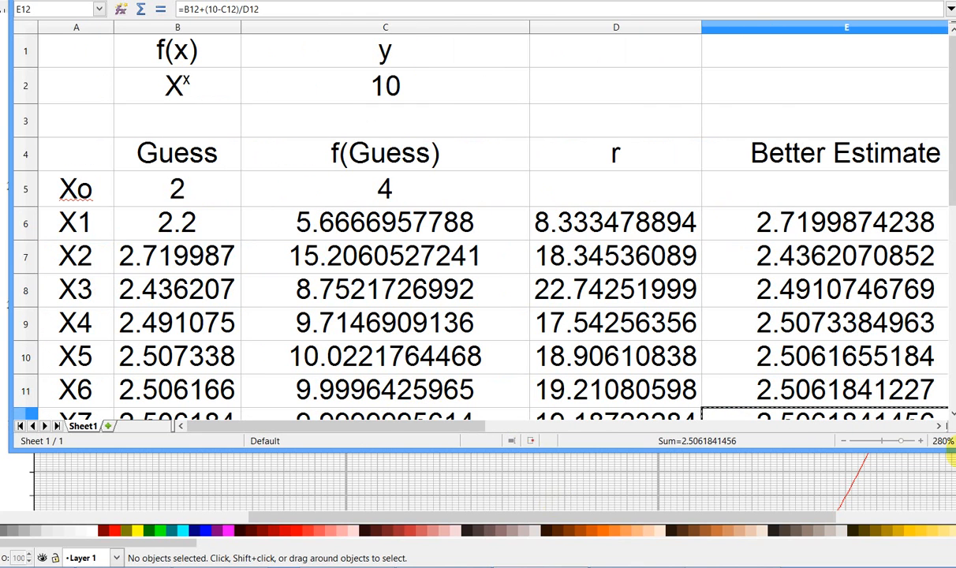
left_click_drag(953, 460, 952, 526)
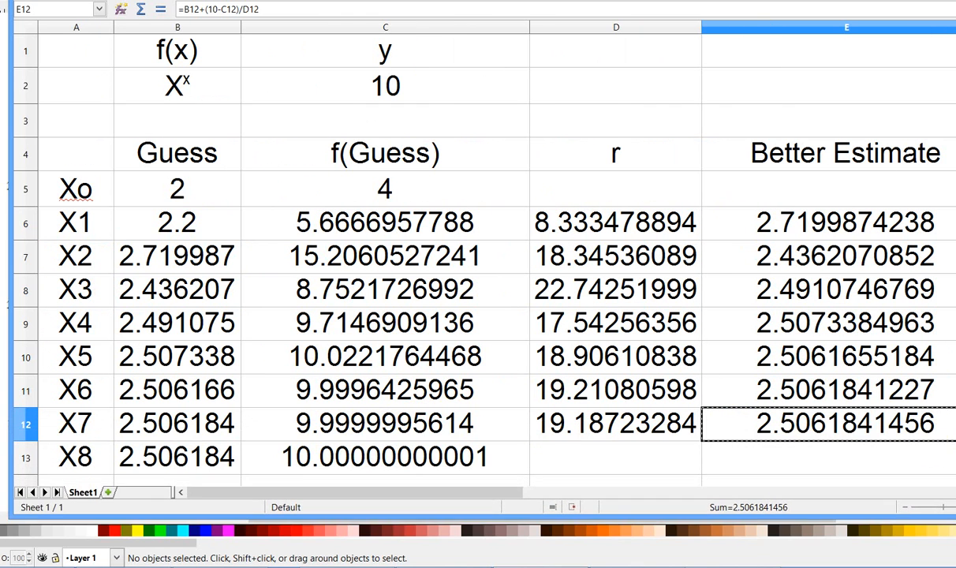
left_click_drag(946, 0, 936, 9)
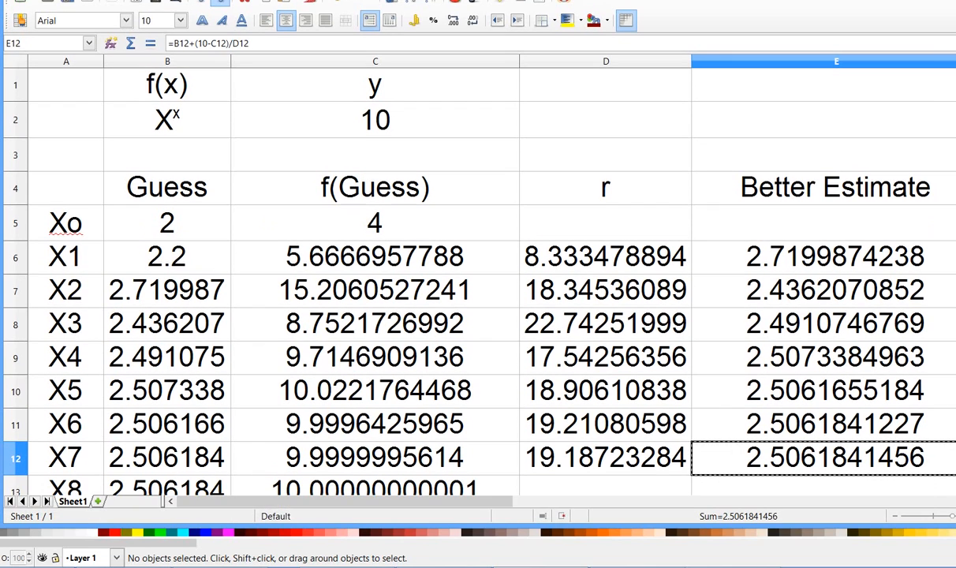
- Switch to the Inkscape plot and examine the x^x curve between x = 2 and its green marker at y = 10
left_click_drag(868, 1, 0, 0)
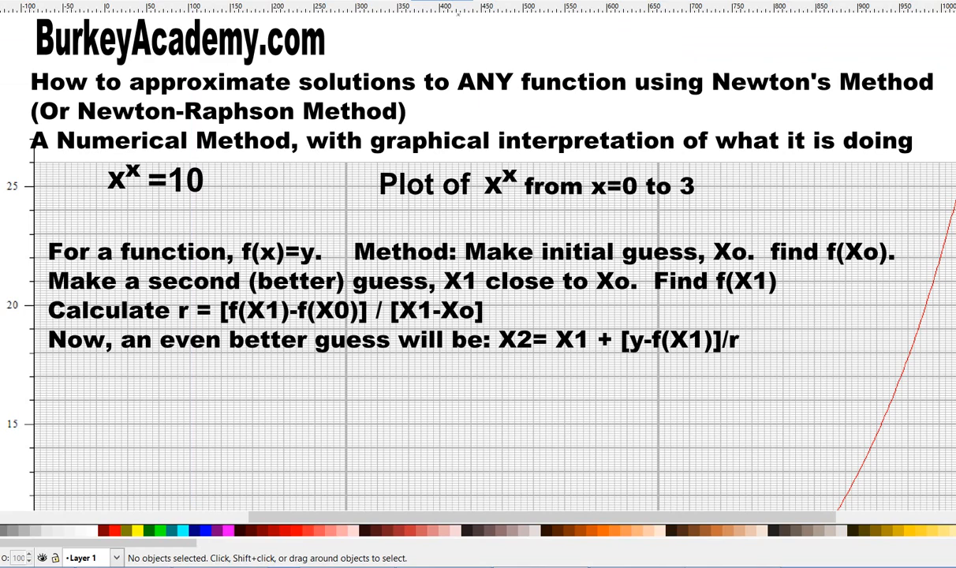
scroll(828, 423, "down", 10)
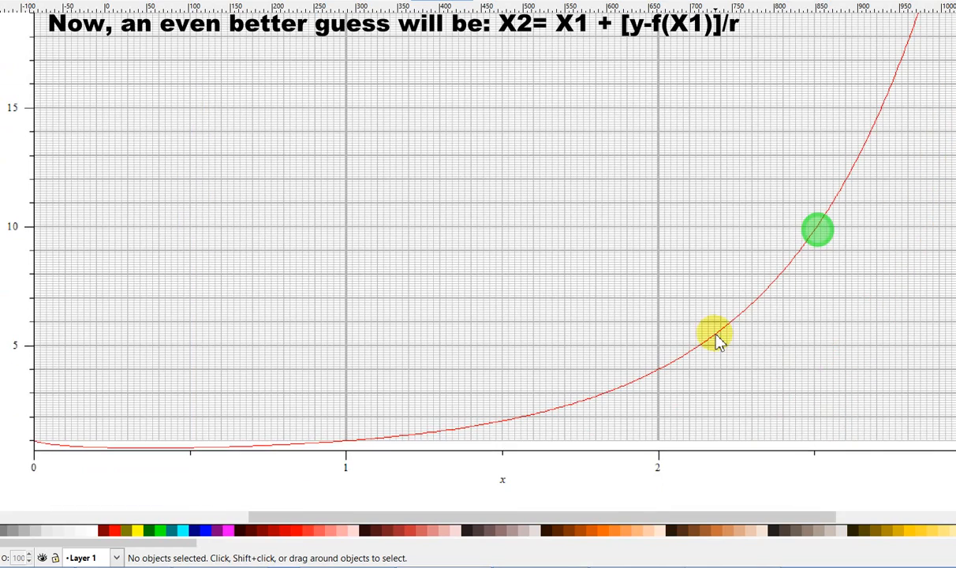
scroll(708, 337, "up", 1, "ctrl")
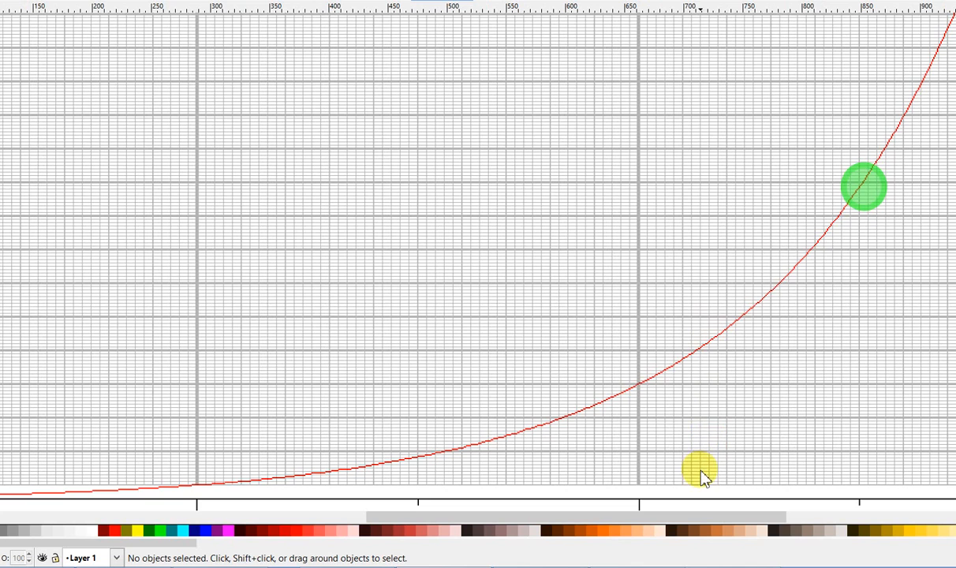
scroll(702, 473, "up", 2)
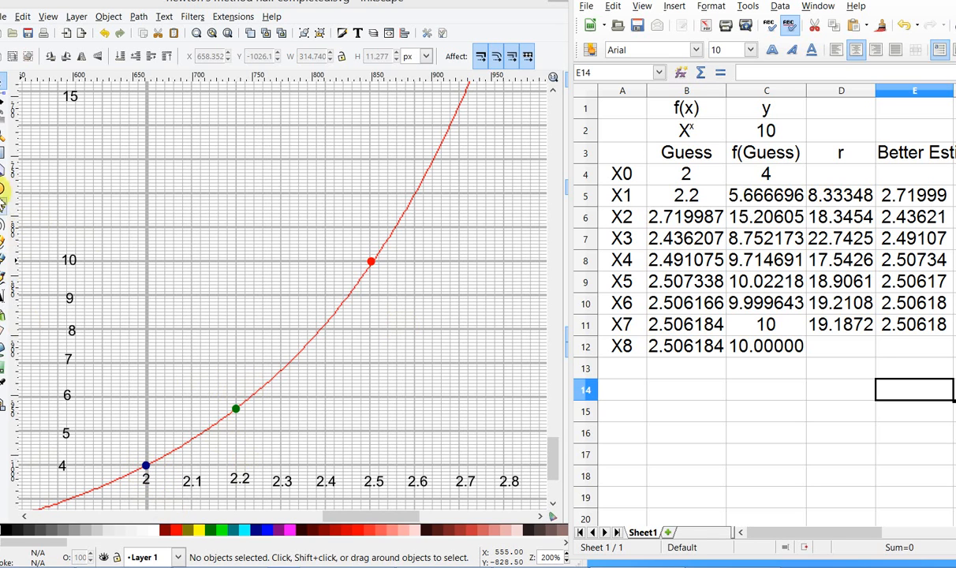
- Draw a straight line on the plot from the blue point at x = 2 to the green point at x = 2.2
left_click(4, 257)
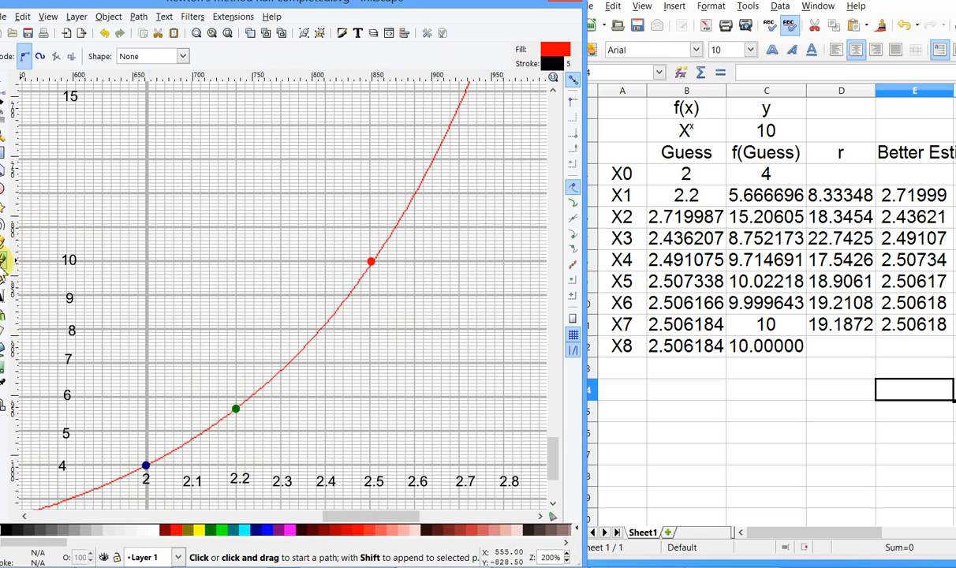
left_click(146, 466)
left_click_drag(146, 464, 235, 410)
right_click(236, 409)
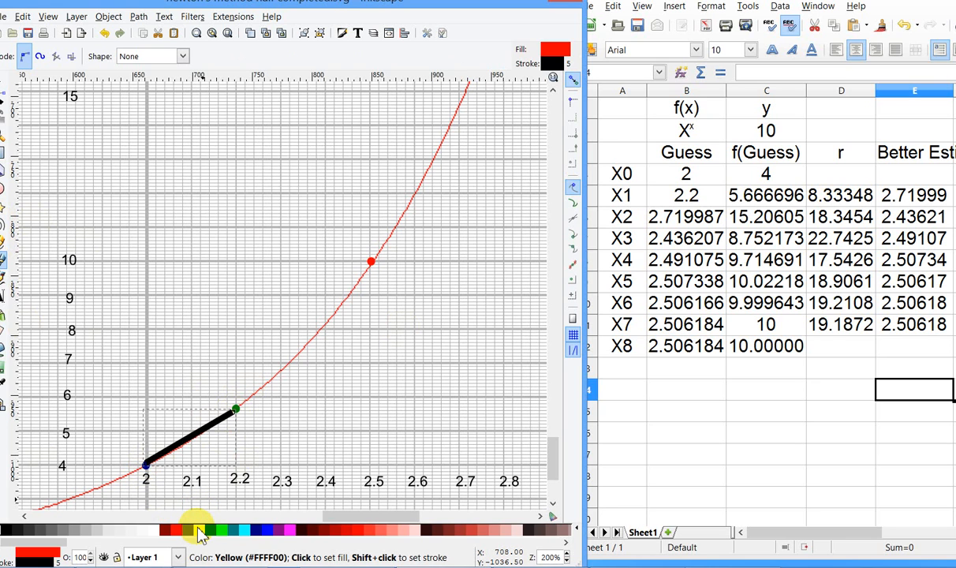
- Give the line between the blue and green points a yellow fill and stroke with 59% opacity
left_click(200, 531)
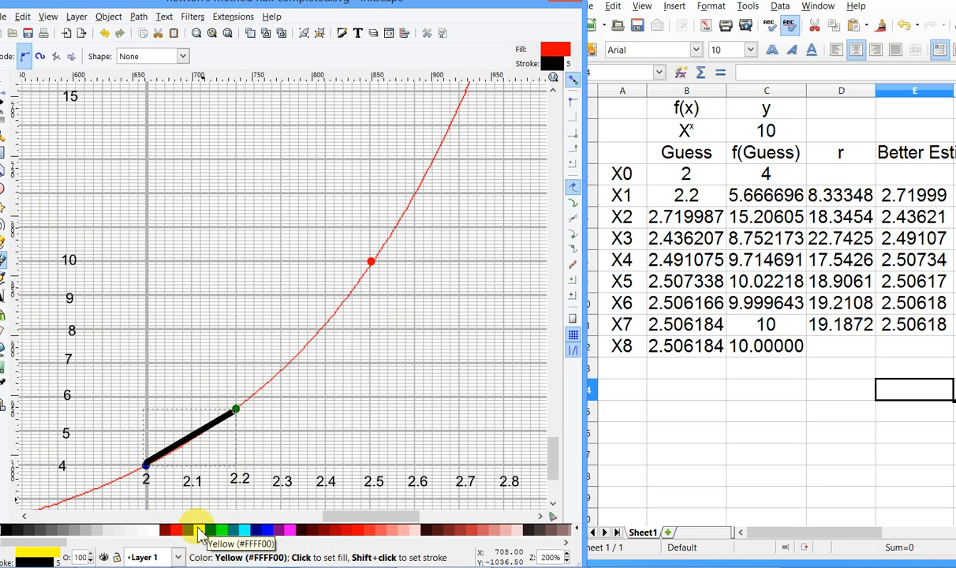
left_click(200, 531, "shift")
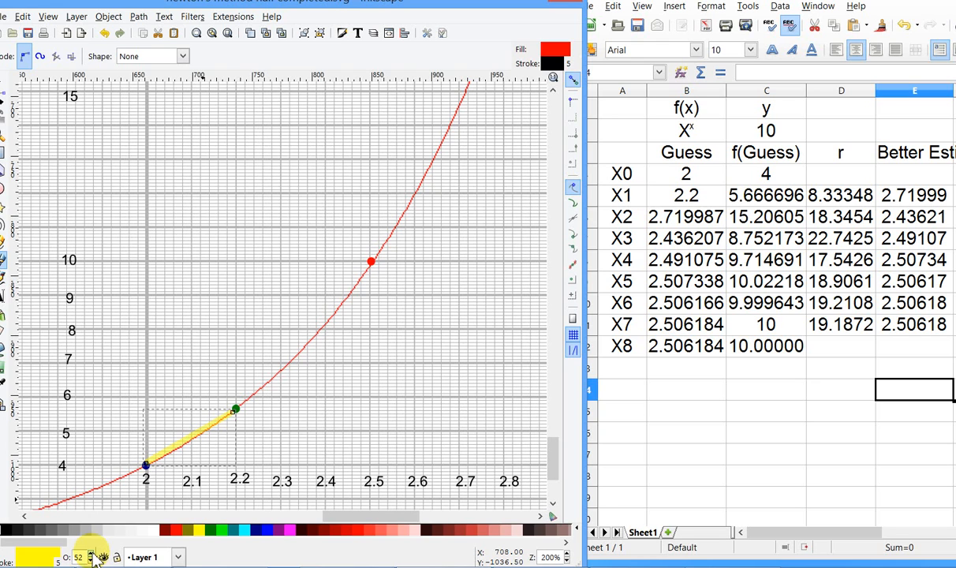
left_click(91, 554)
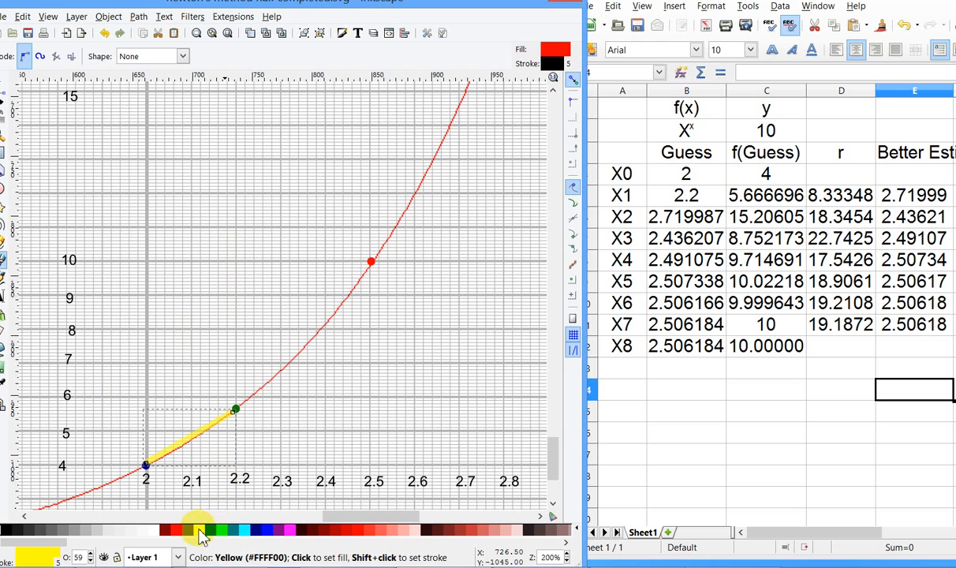
- Draw a vertical line from the green point at x = 2.2 up to y = 10, with a yellow stroke and 69% opacity
left_click(3, 260)
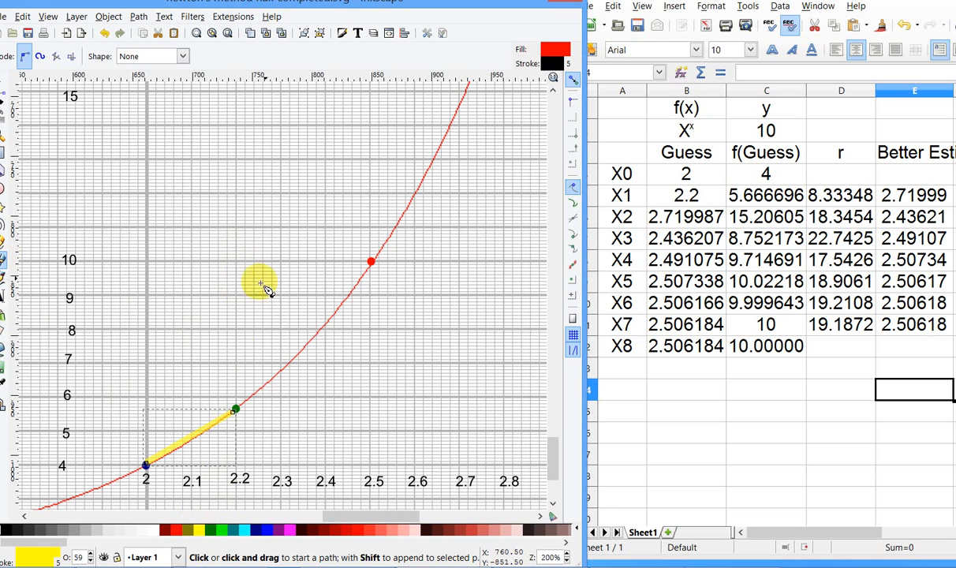
left_click_drag(237, 408, 239, 261)
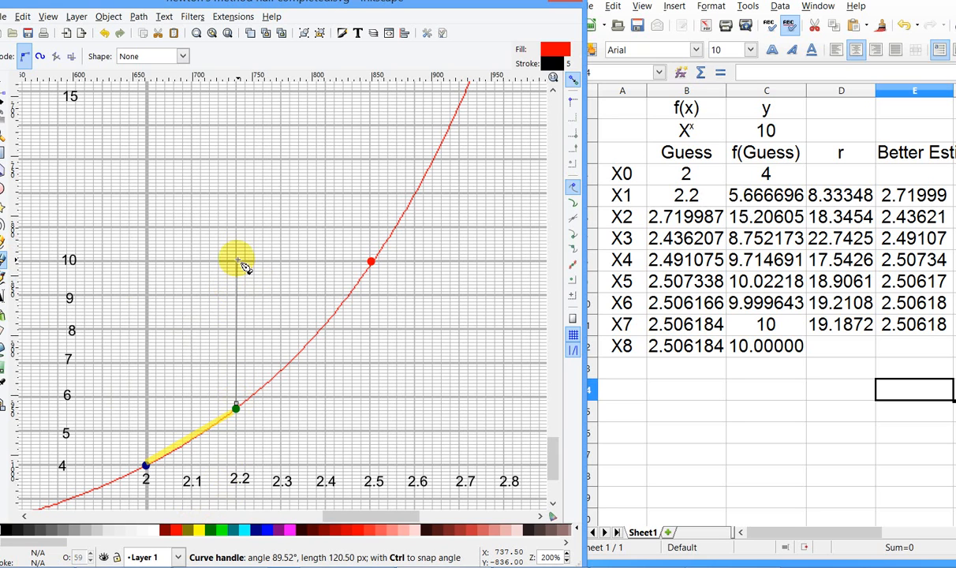
double_click(236, 261)
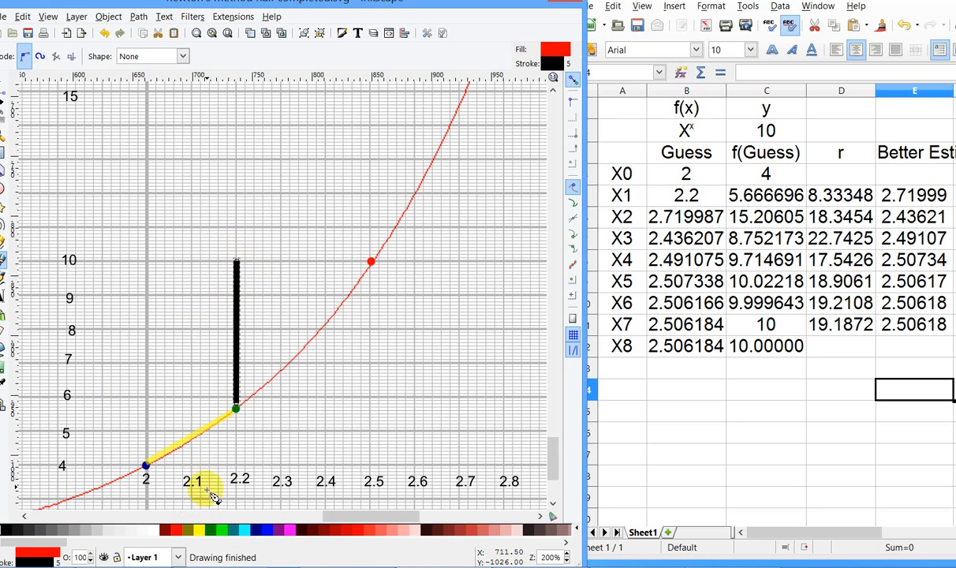
left_click(202, 537, "shift")
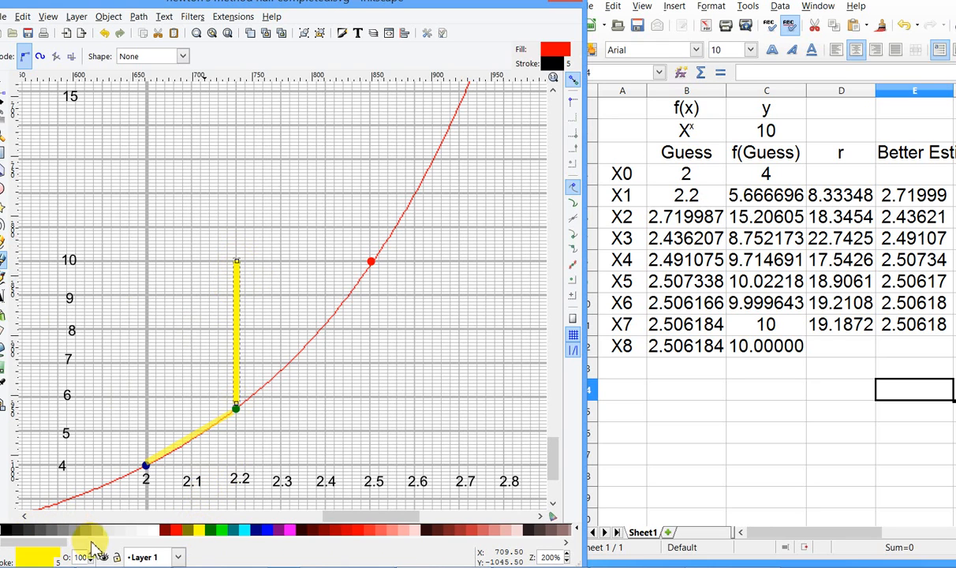
scroll(91, 557, "down", 20)
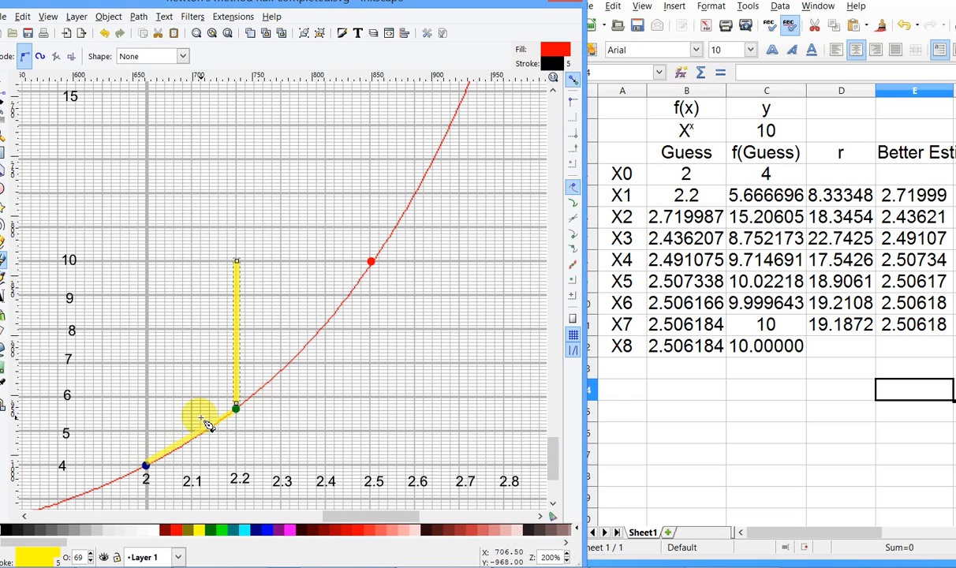
- Draw a straight line from the blue point through the green point up to y = 10, with a red stroke and 51% opacity
left_click(4, 260)
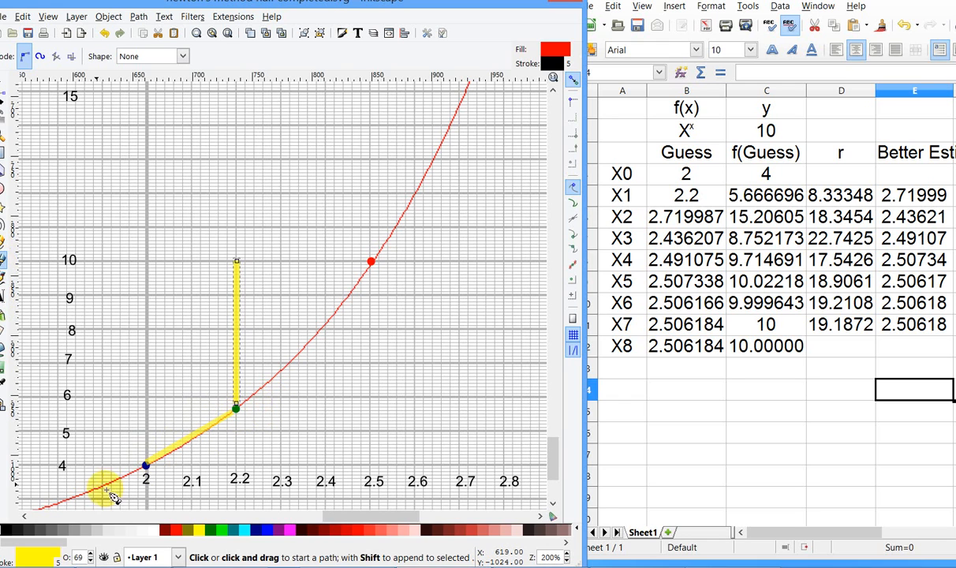
left_click(149, 465)
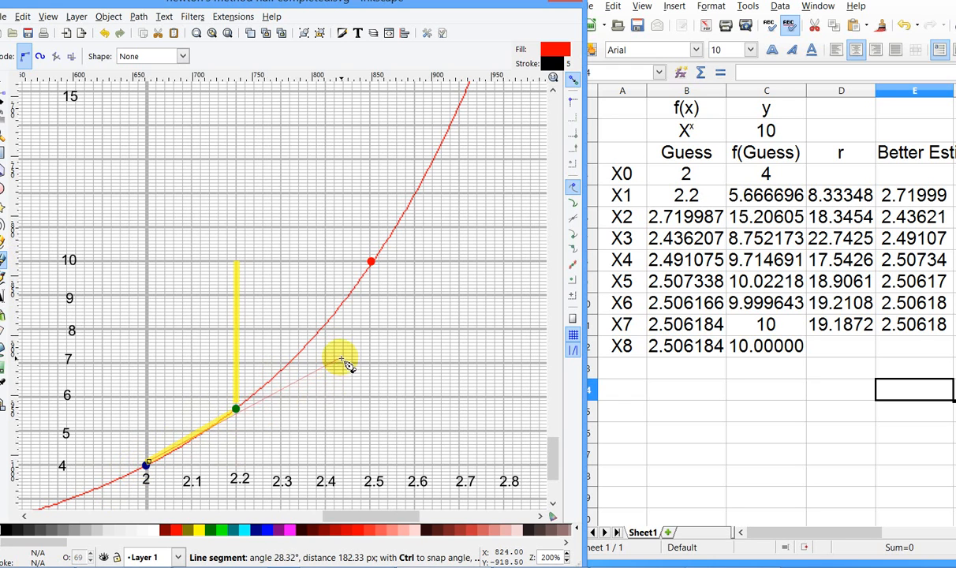
double_click(484, 262)
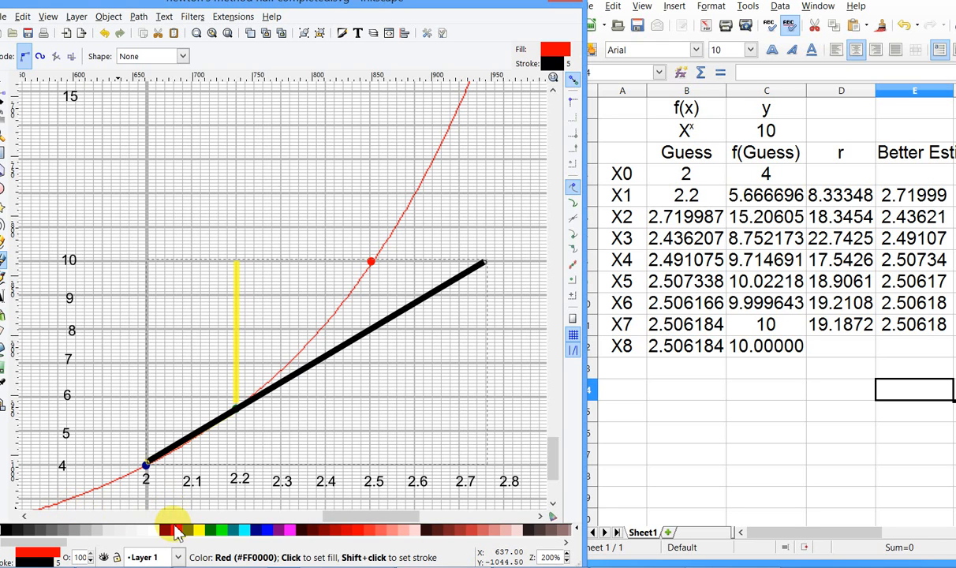
left_click(176, 531, "shift")
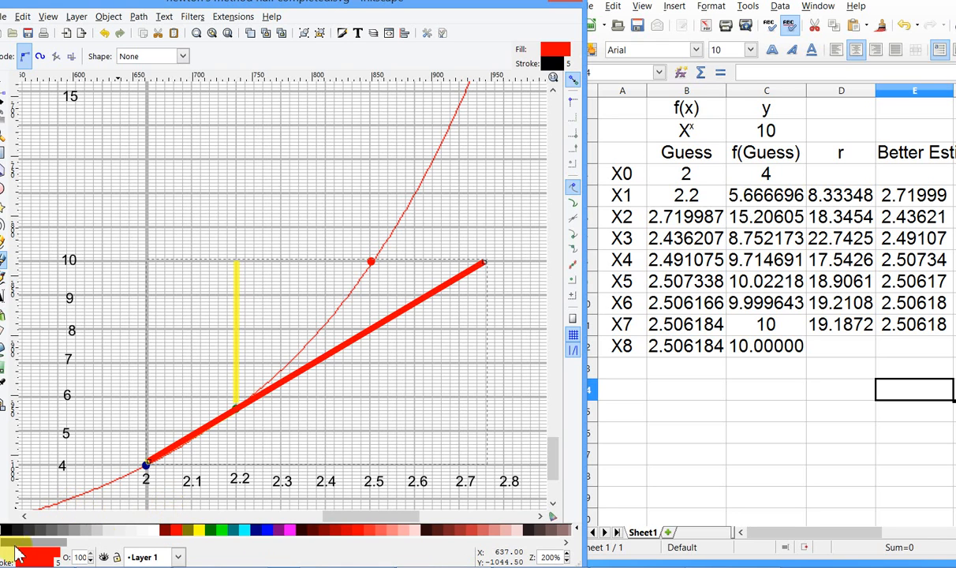
left_click(91, 560)
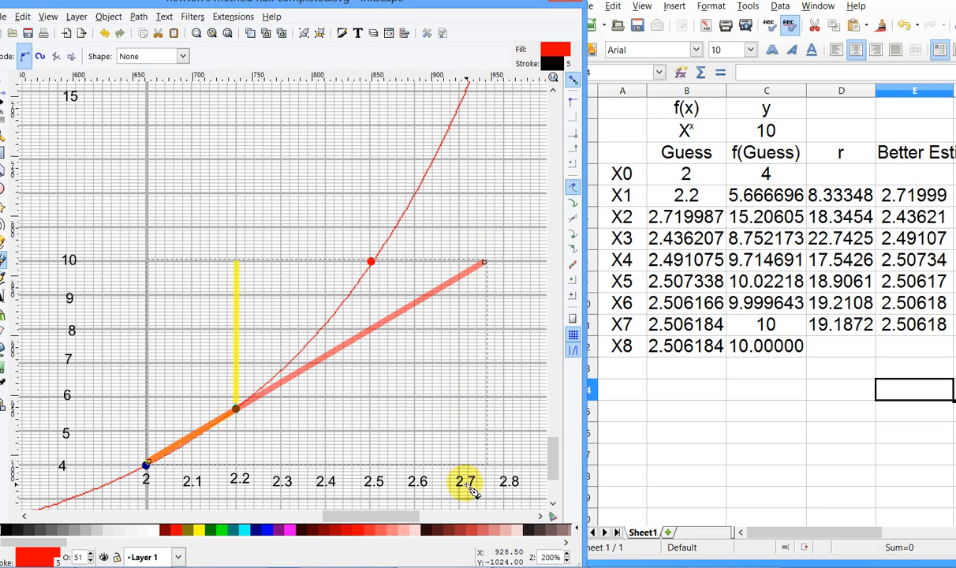
left_click(484, 263)
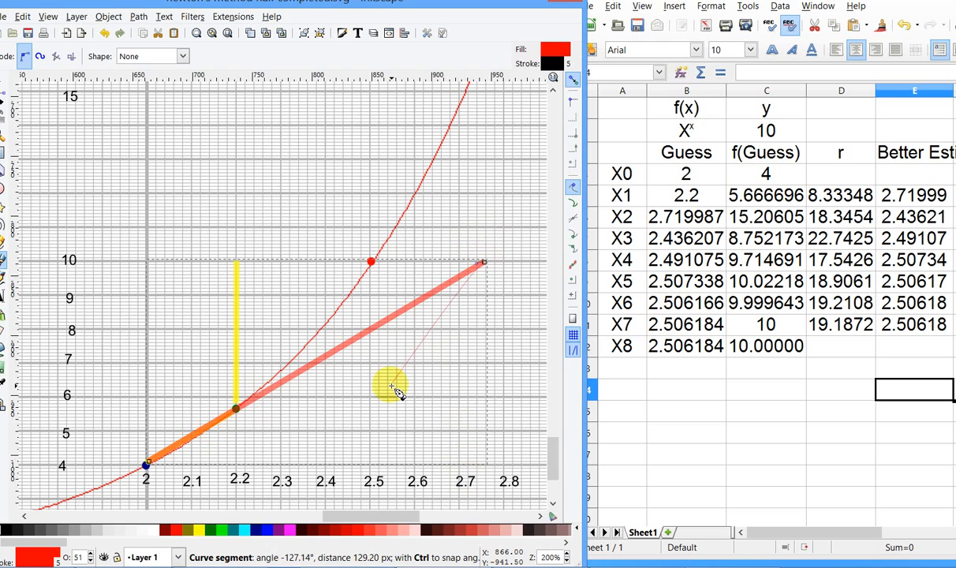
key("Escape")
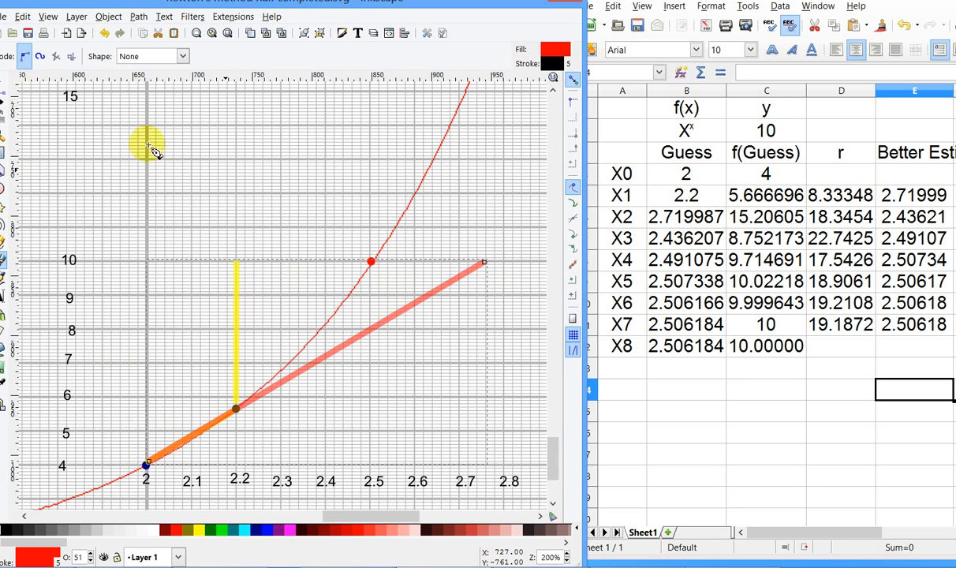
left_click(10, 85)
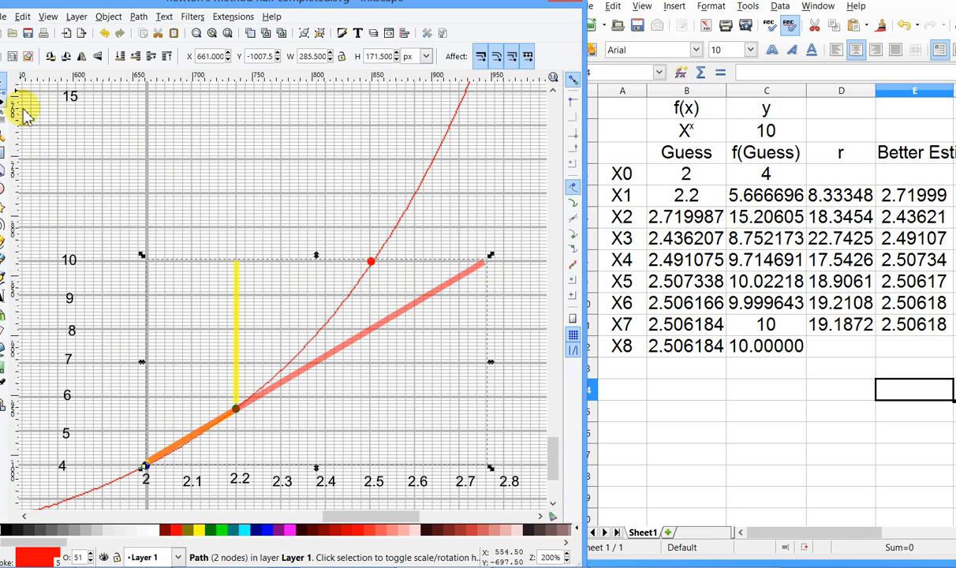
- Copy the red point, paste it onto the curve near x = 2.7, y = 15, and colour the copy purple
left_click(372, 261)
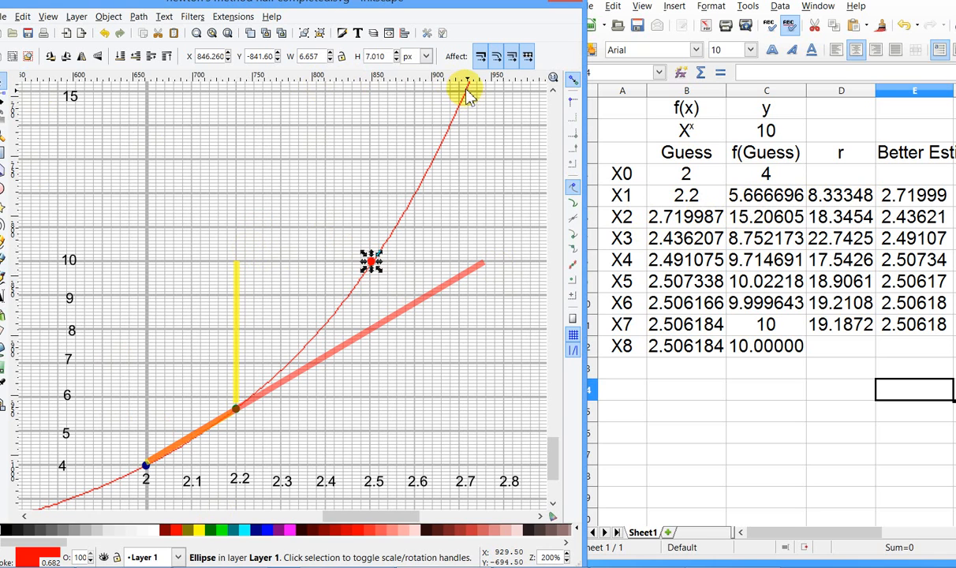
key("ctrl")
key("ctrl+v")
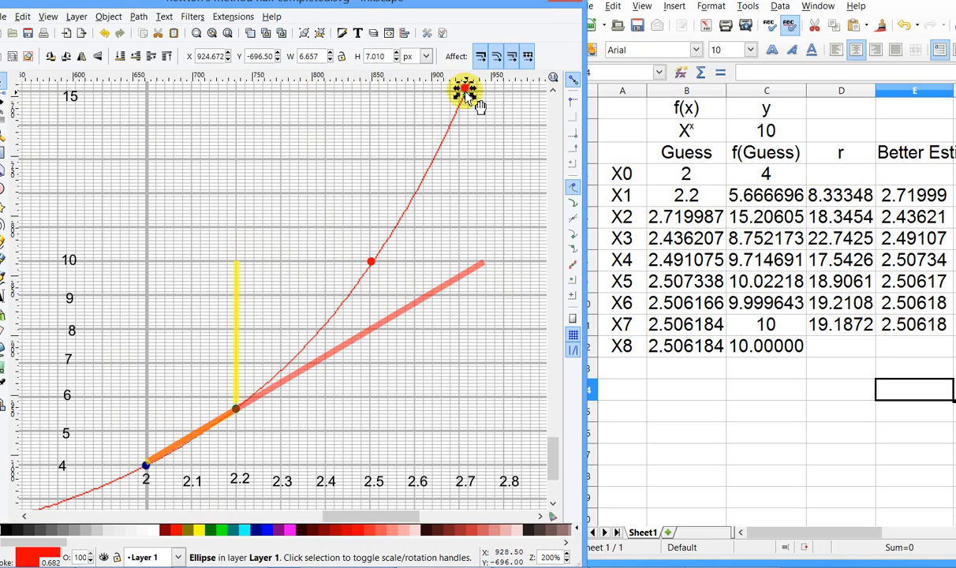
left_click(282, 530)
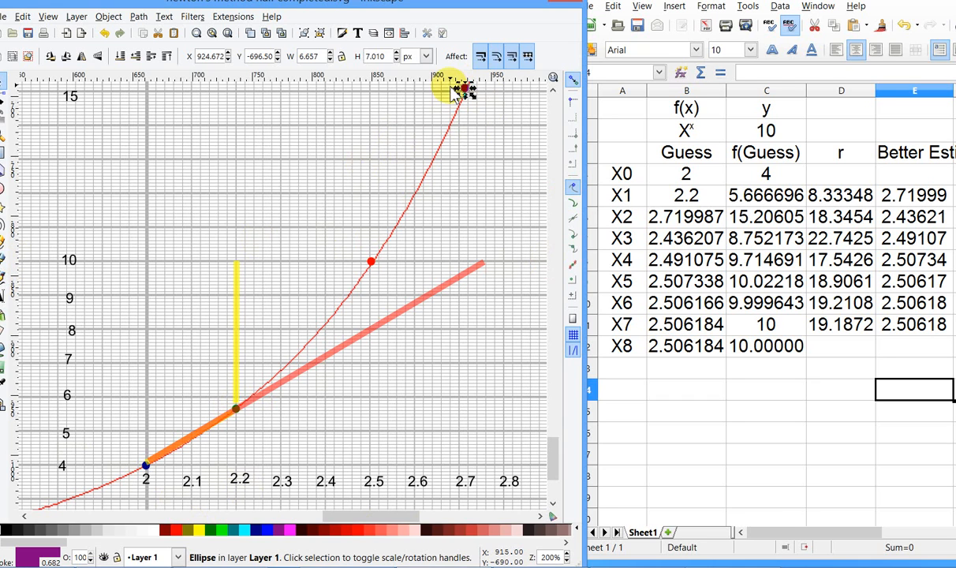
mouse_move(464, 93)
left_mouse_down()
mouse_move(444, 120)
mouse_move(456, 97)
left_mouse_up()
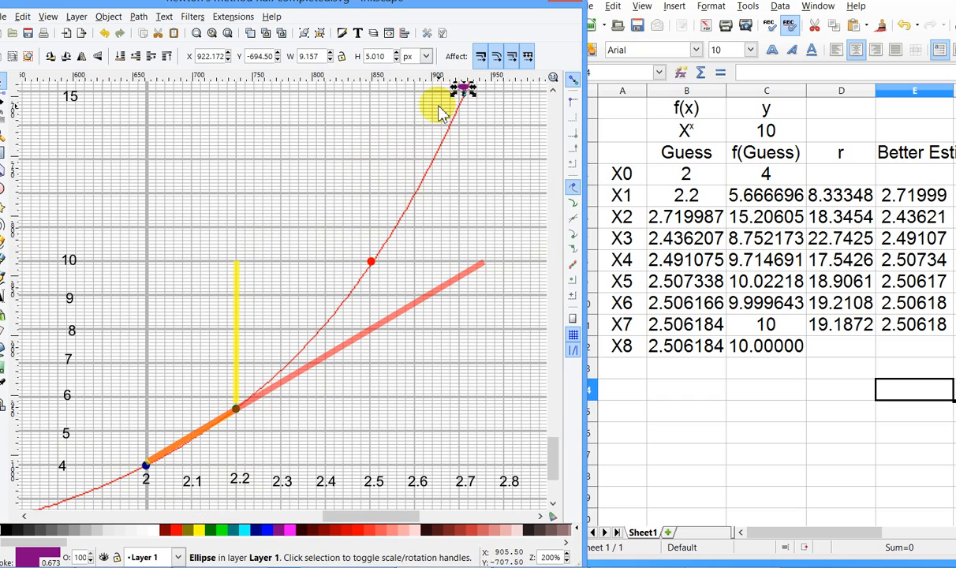
key("ctrl+z")
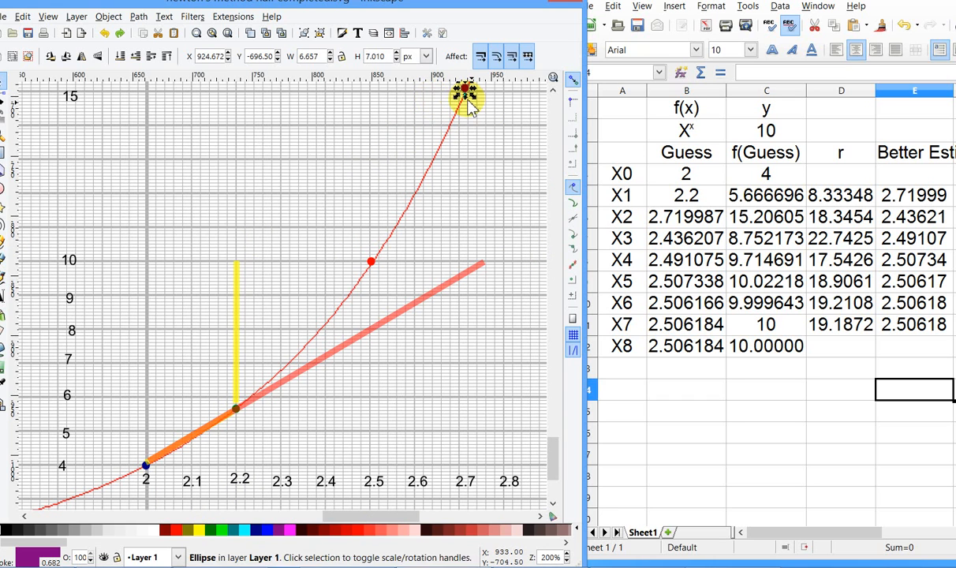
- Draw a straight black line from the green point at x = 2.2 up to the purple point
left_click(11, 263)
left_click(5, 267)
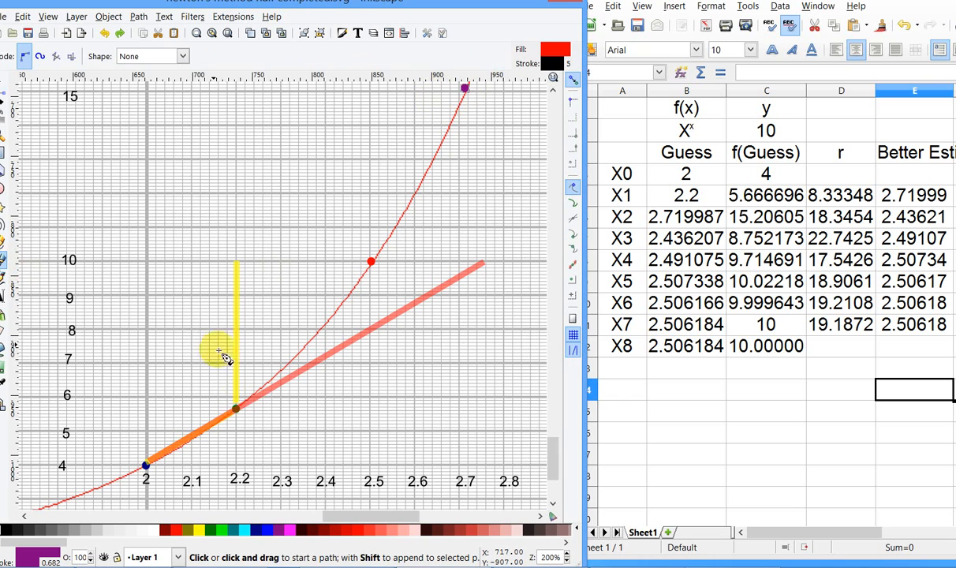
left_click(241, 407)
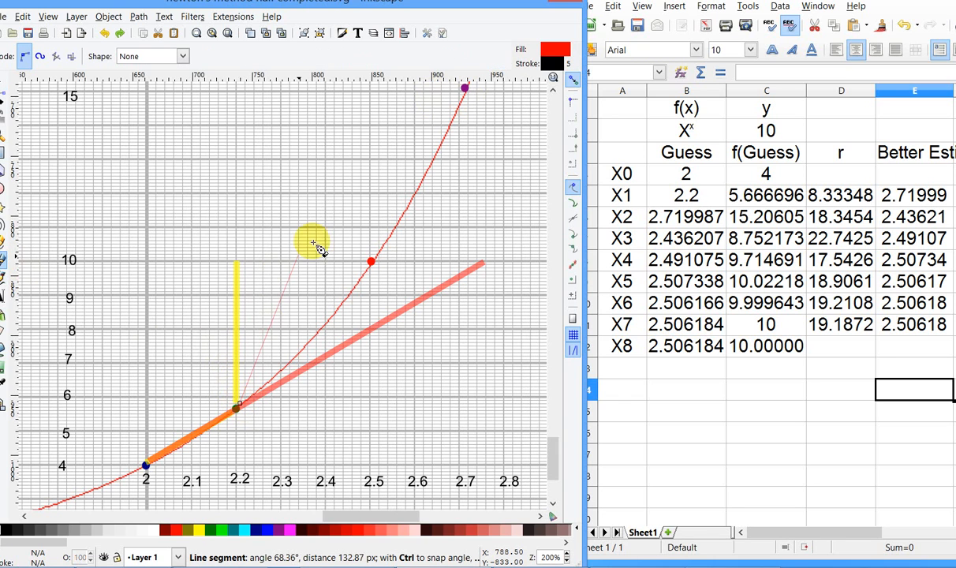
double_click(466, 90)
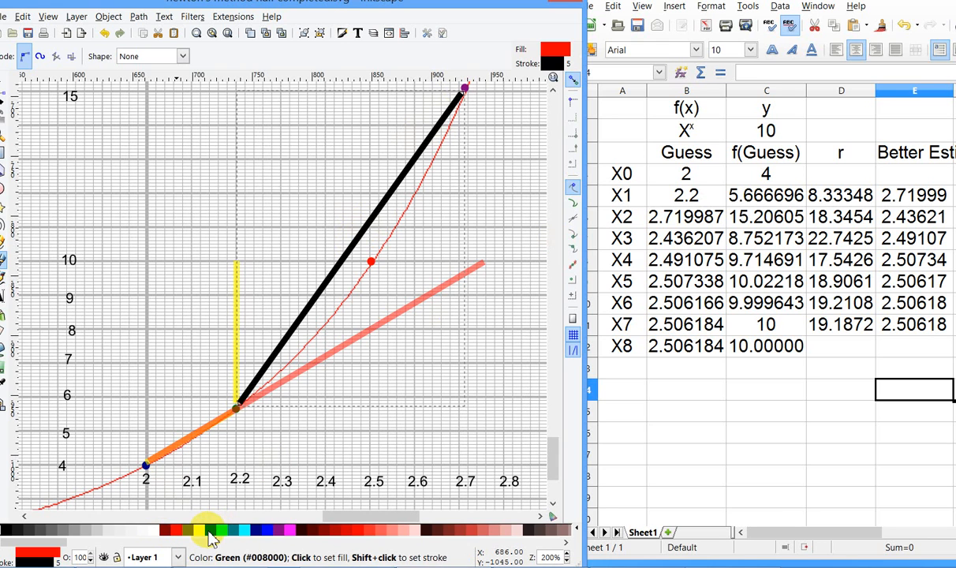
- Draw a vertical line from the purple point down to y = 10 and give it a red fill and stroke
left_click(4, 262)
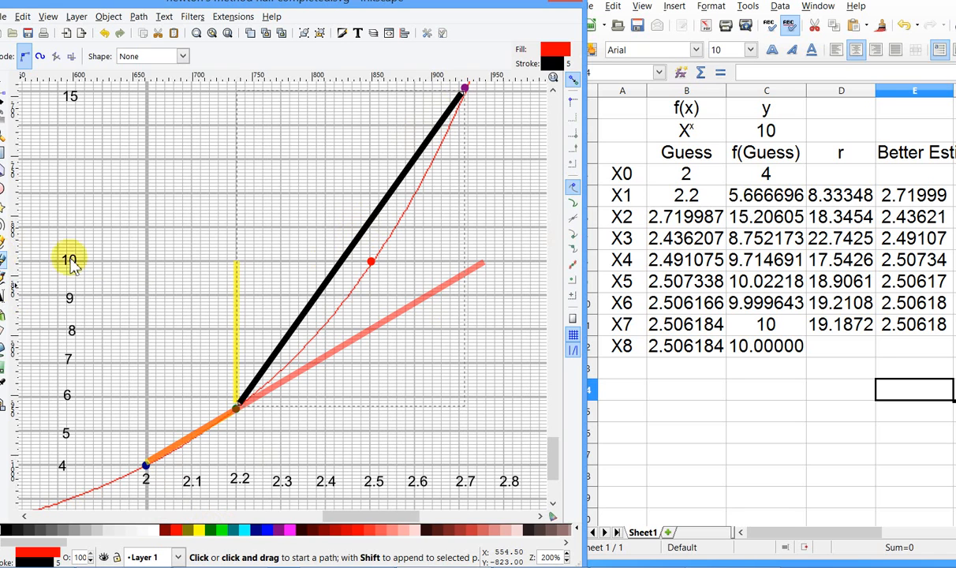
left_click(465, 89)
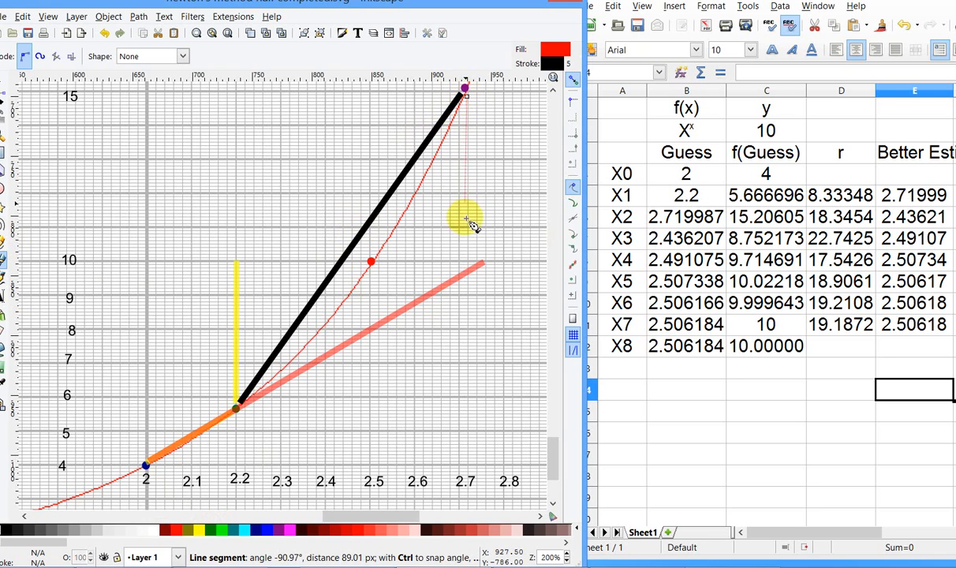
double_click(474, 267)
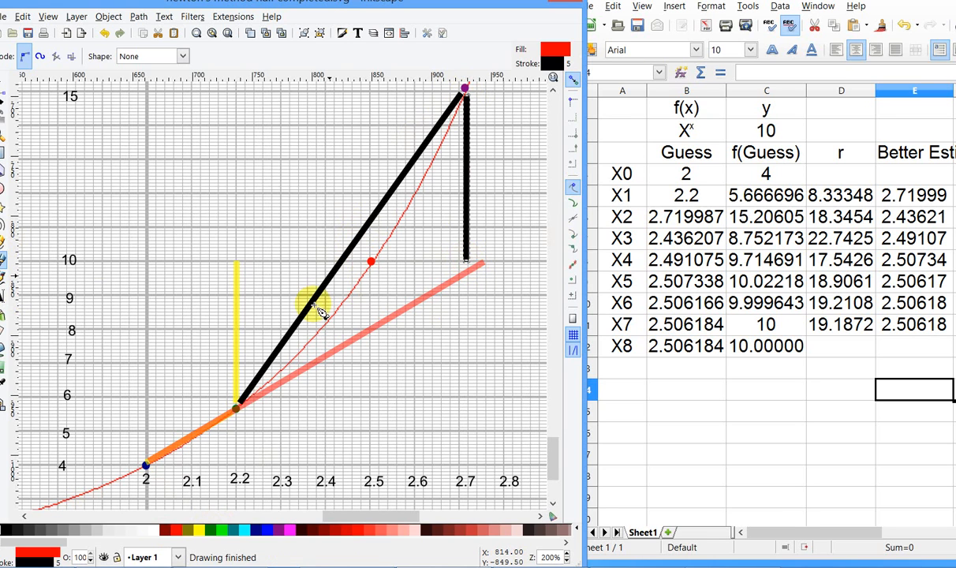
right_click(375, 537)
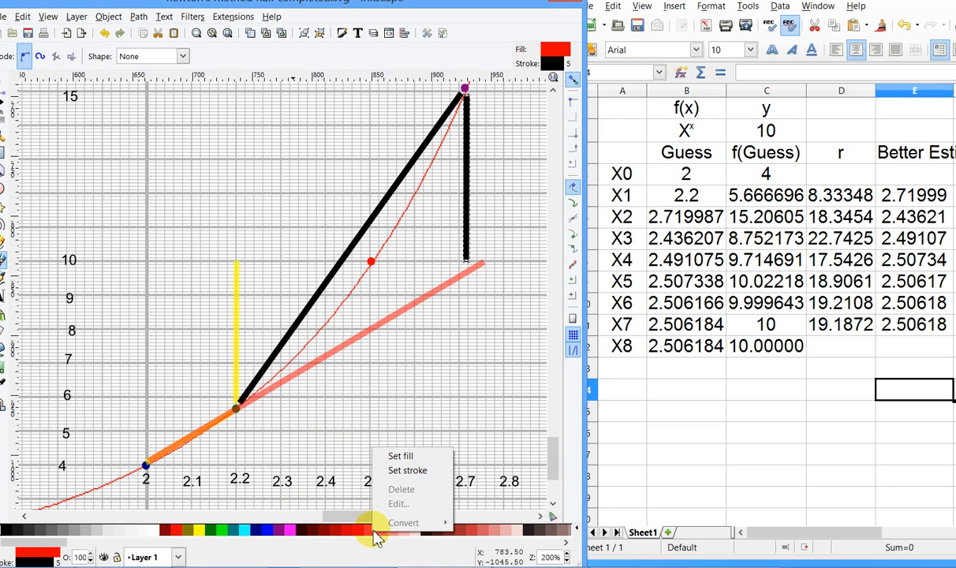
left_click(364, 543)
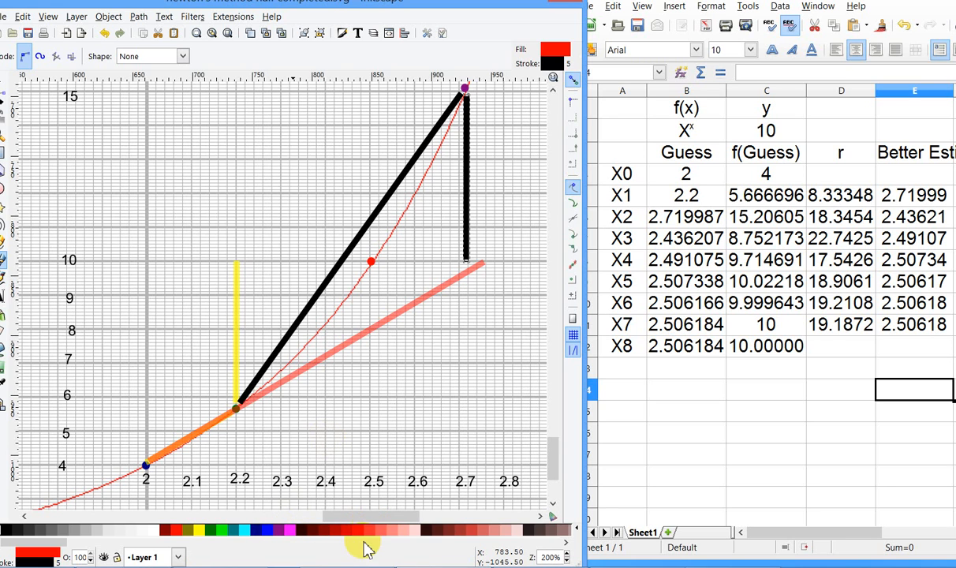
left_click(372, 531)
left_click(376, 536, "shift")
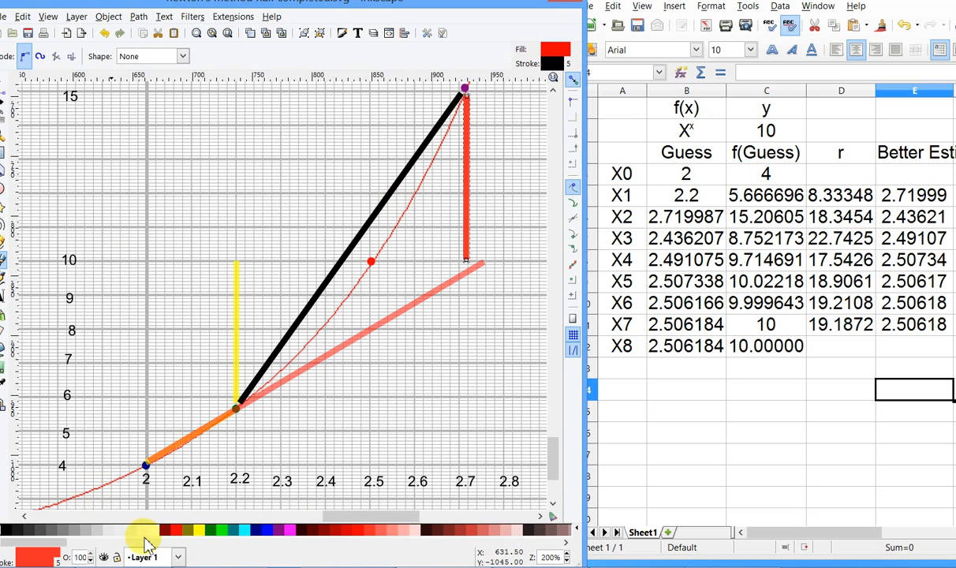
- Draw a line alongside the black one from the purple point down to y = 10 near x = 2.4, with a green fill and stroke
left_click(5, 257)
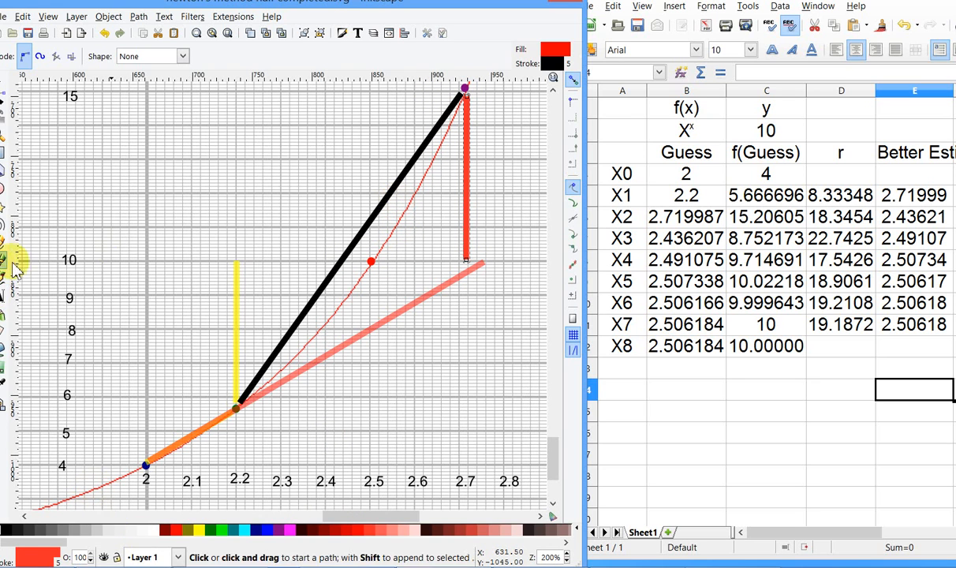
left_click(461, 88)
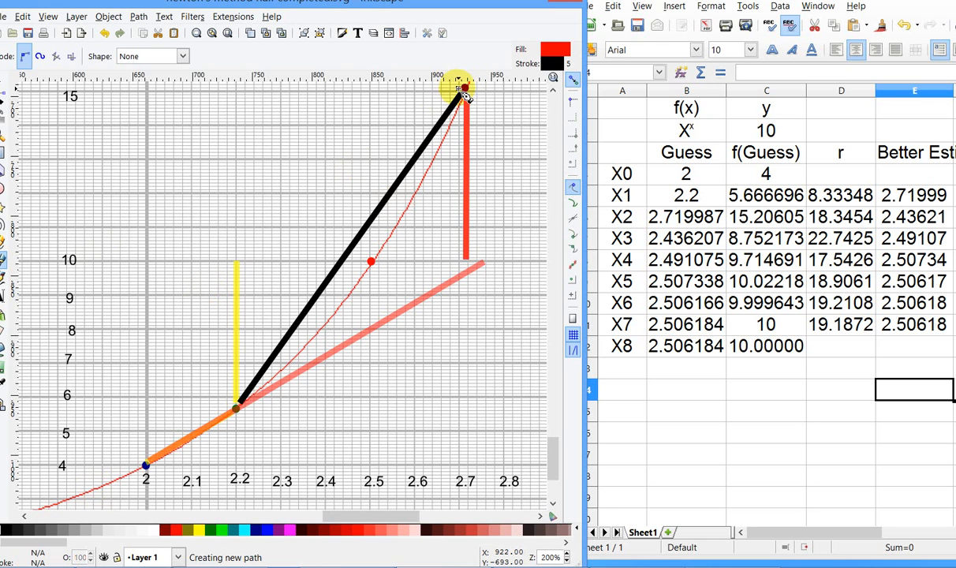
double_click(331, 261)
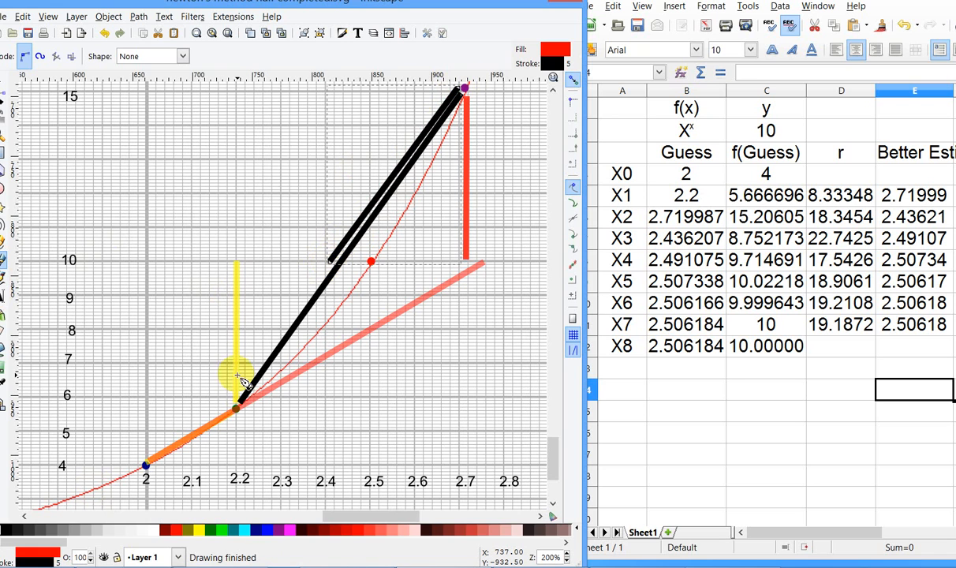
left_click(211, 534)
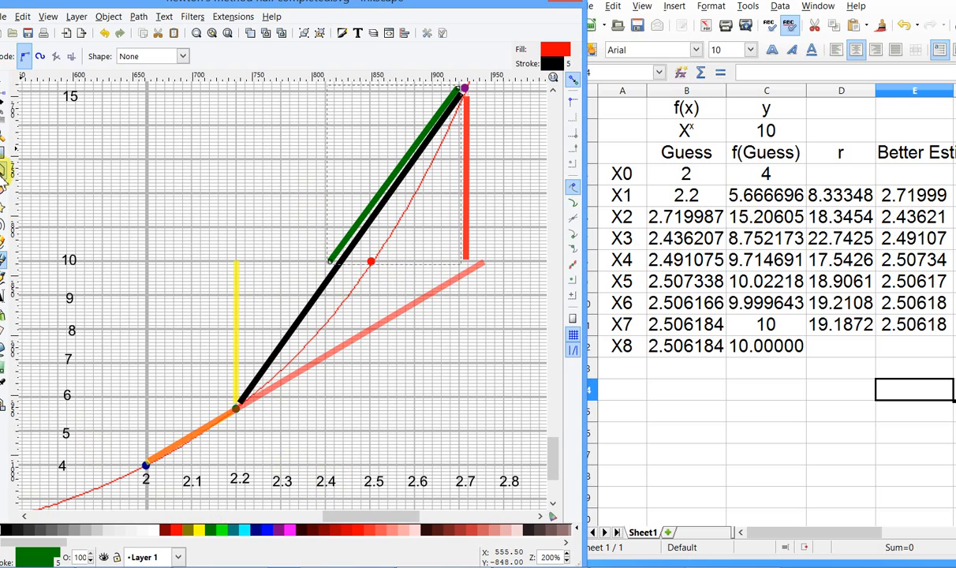
- Draw a small circle on the curve between x = 2.4 and 2.5, with yellow fill and stroke and raised opacity
left_click(3, 189)
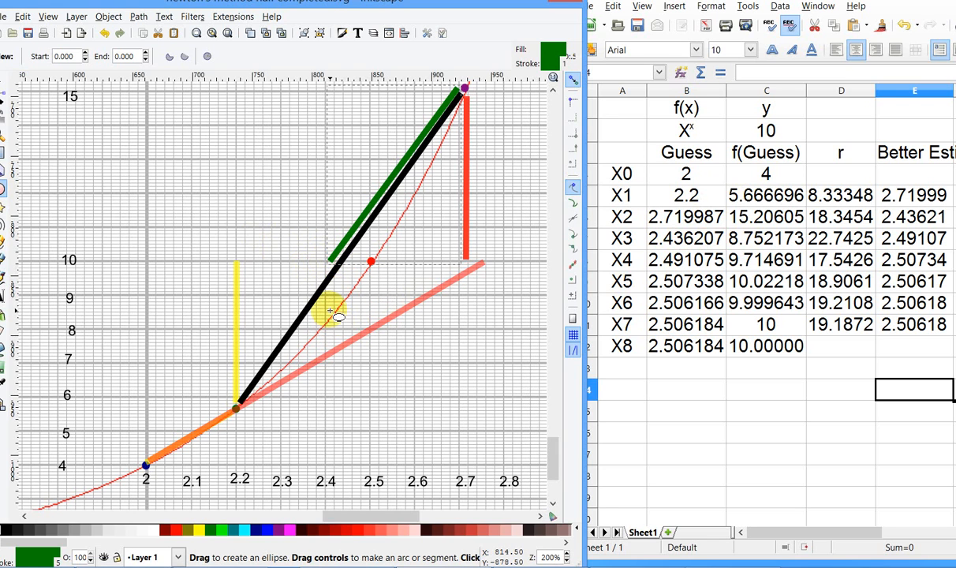
left_click_drag(330, 300, 345, 315)
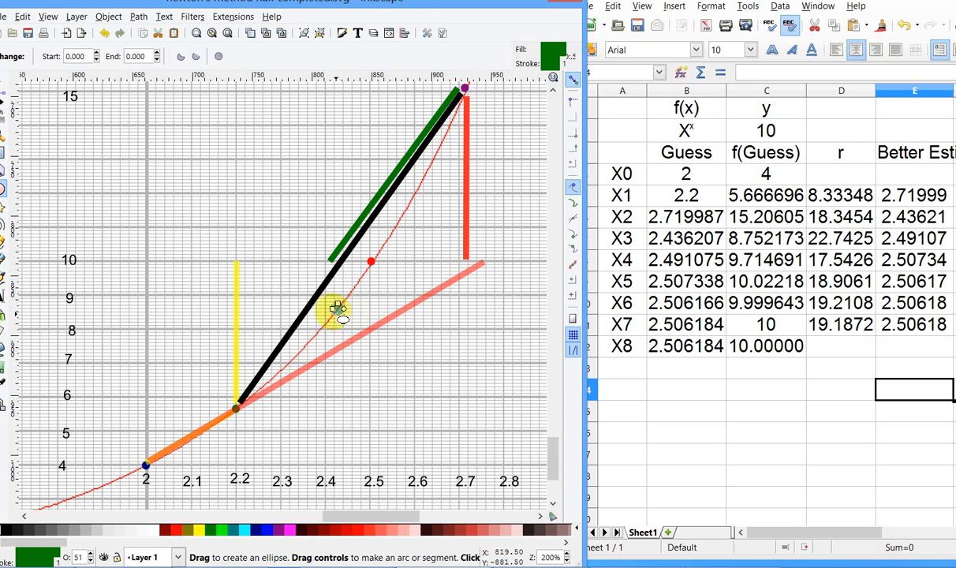
left_click(203, 539)
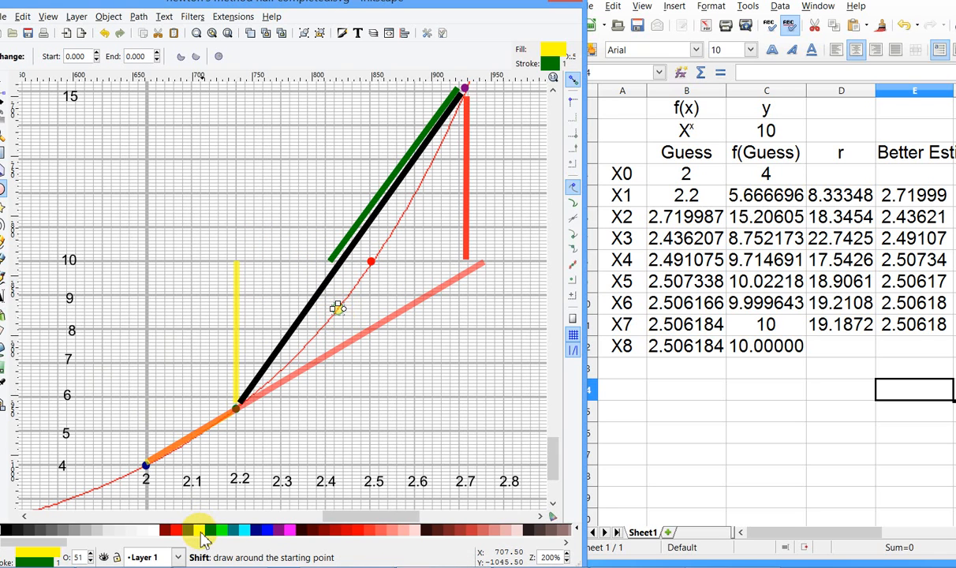
left_click(91, 554)
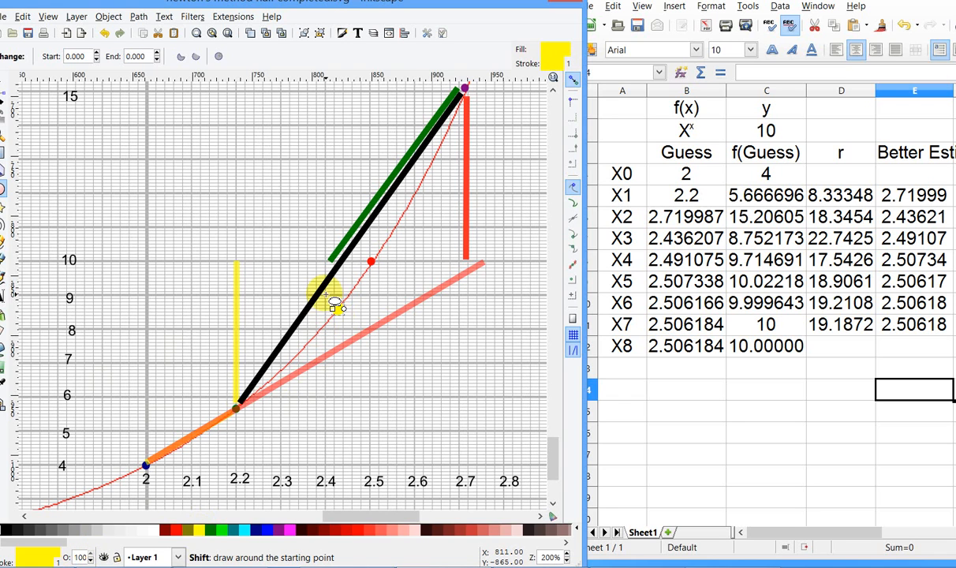